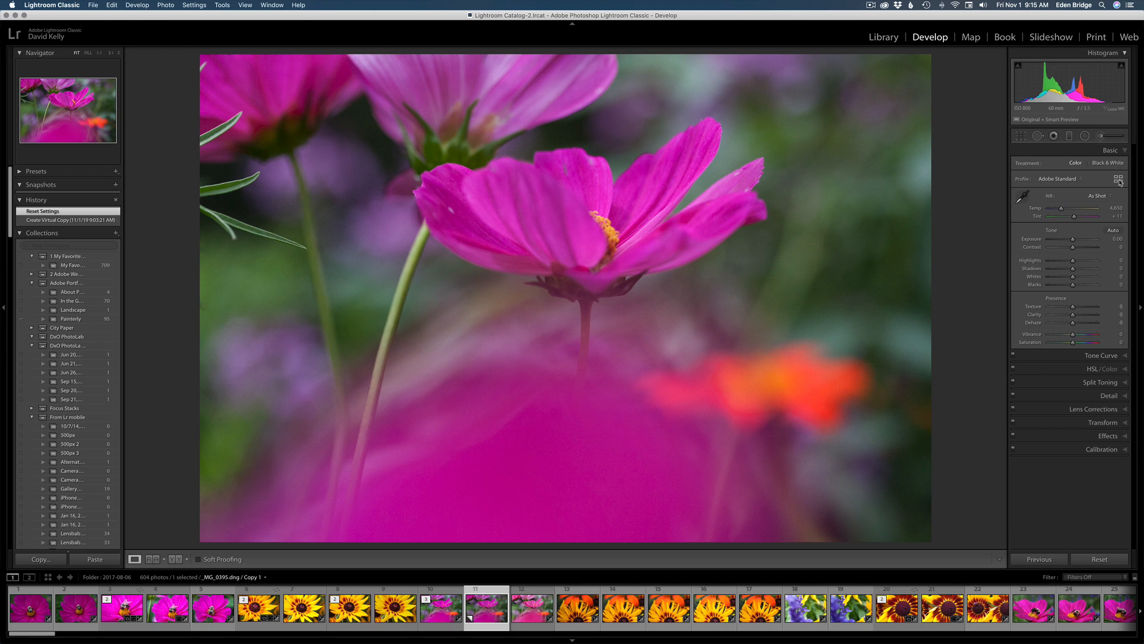
Apply the Adobe Color profile and set the white balance to temperature 4,886 and tint +7.
{"action": "left_click", "coordinate": [1119, 180]}
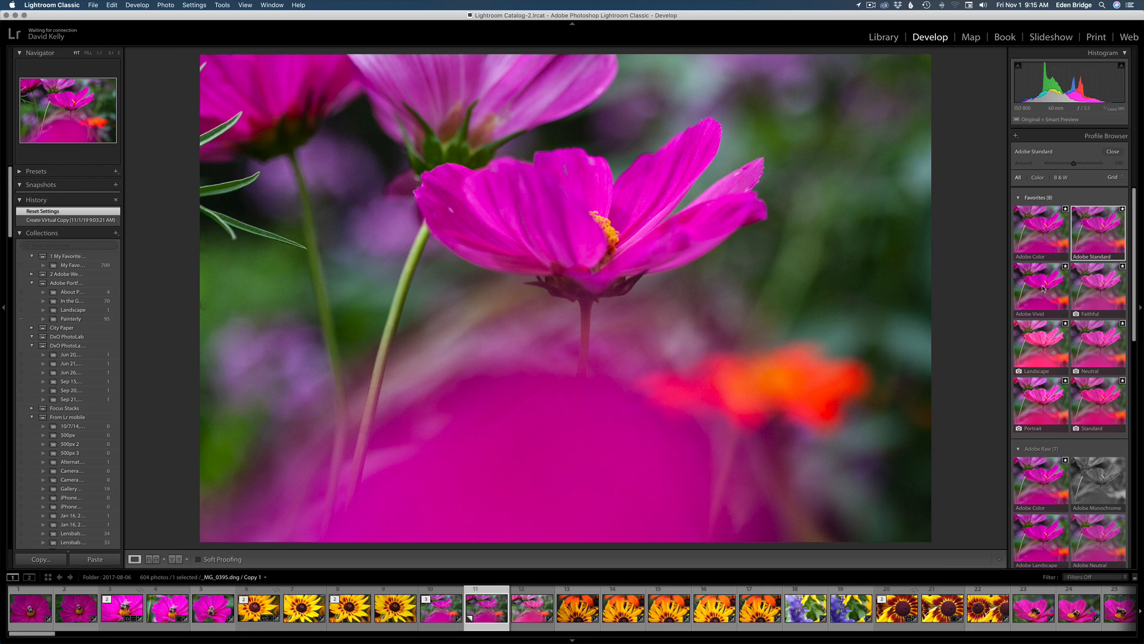
{"action": "left_click", "coordinate": [1043, 231]}
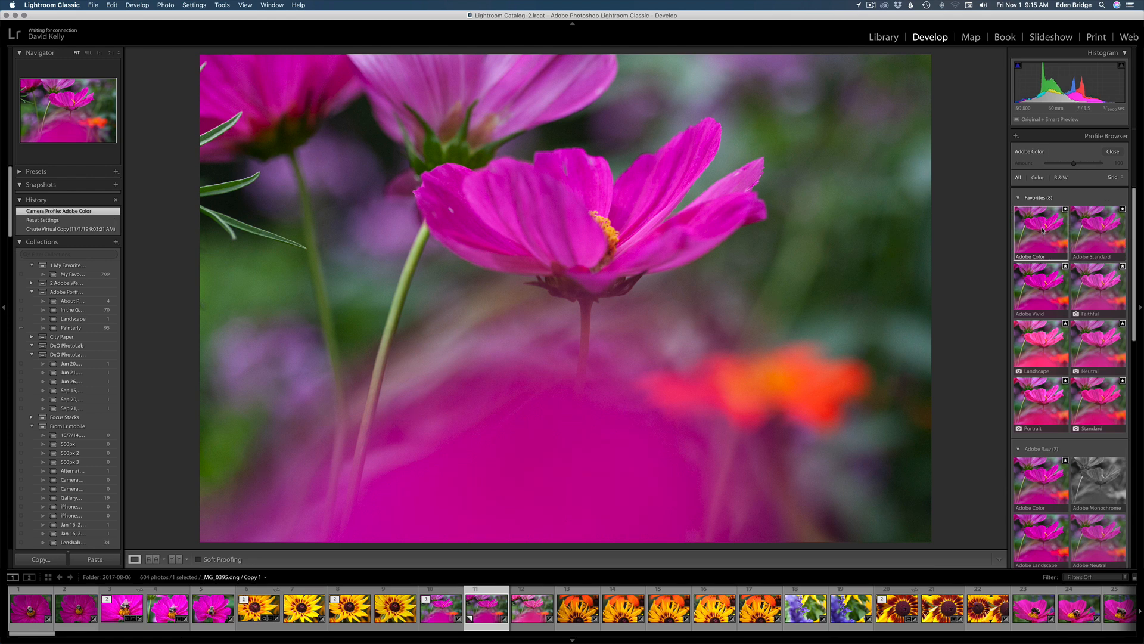
{"action": "left_click", "coordinate": [1112, 152]}
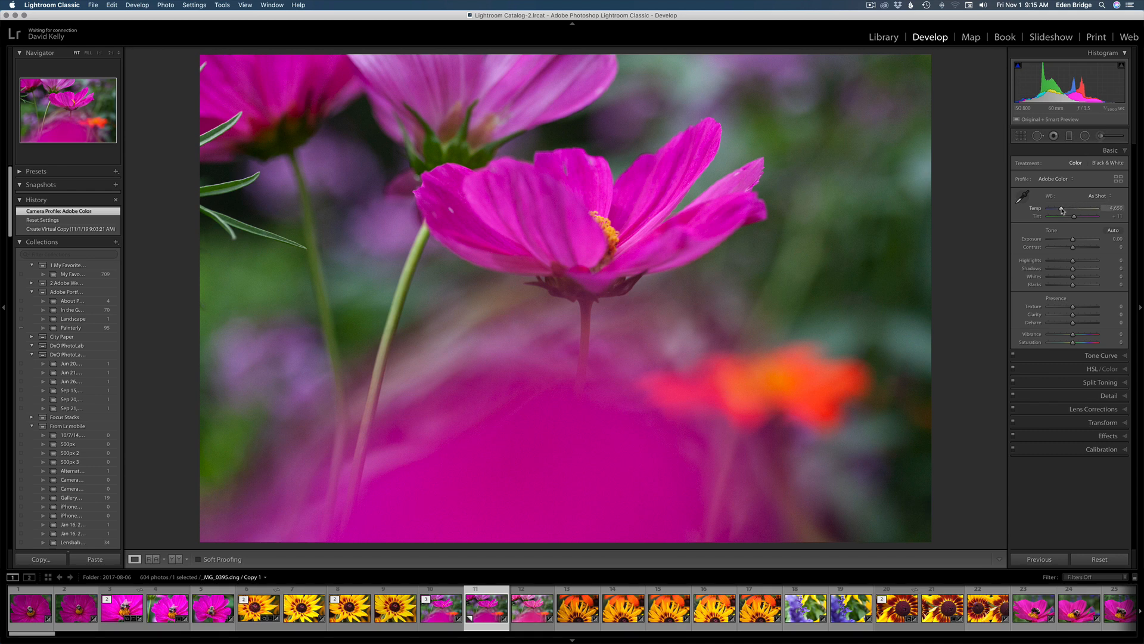
{"action": "left_click_drag", "start_coordinate": [1062, 209], "coordinate": [1074, 218]}
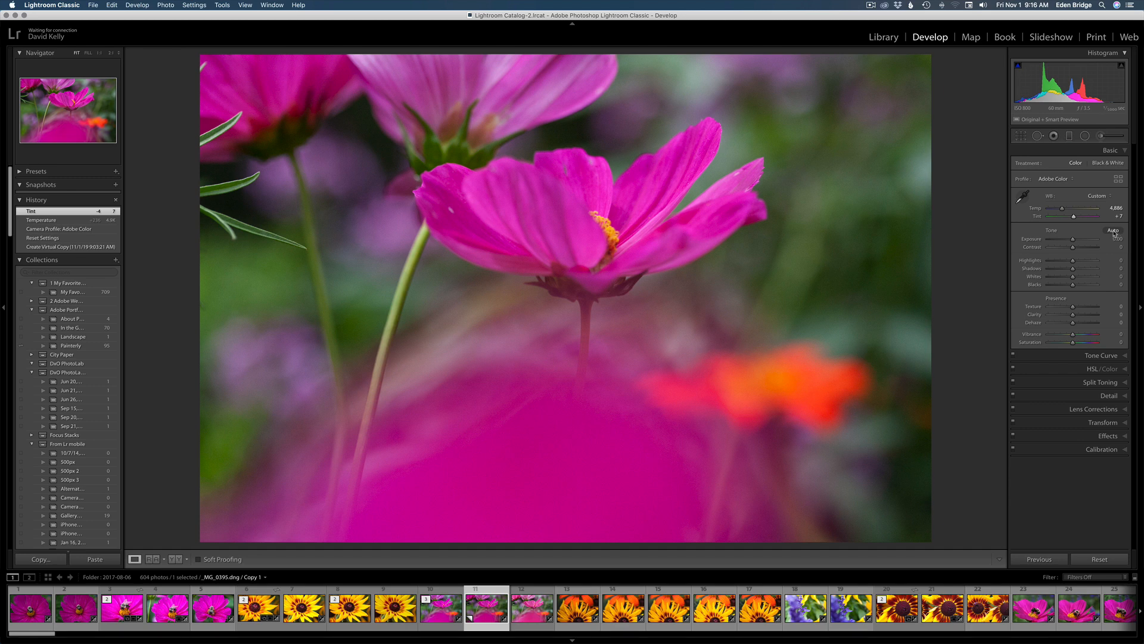
Apply automatic tone, refining it with exposure +0.50, contrast -20, shadows +50 and blacks -10.
{"action": "left_click", "coordinate": [1114, 230]}
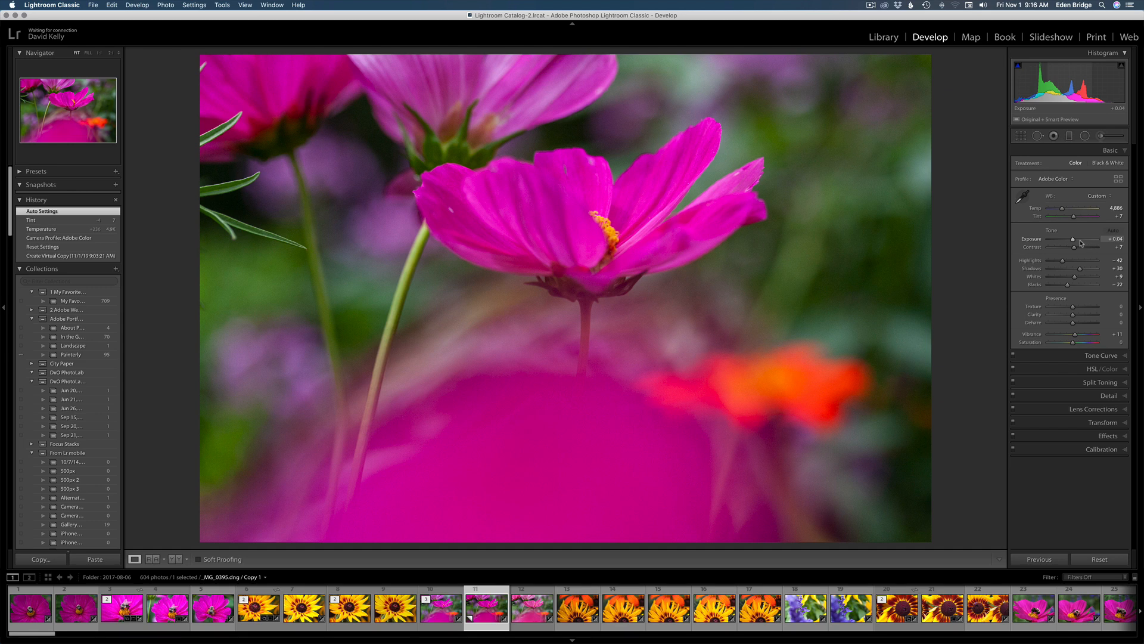
{"action": "left_click_drag", "start_coordinate": [1073, 240], "coordinate": [1077, 242]}
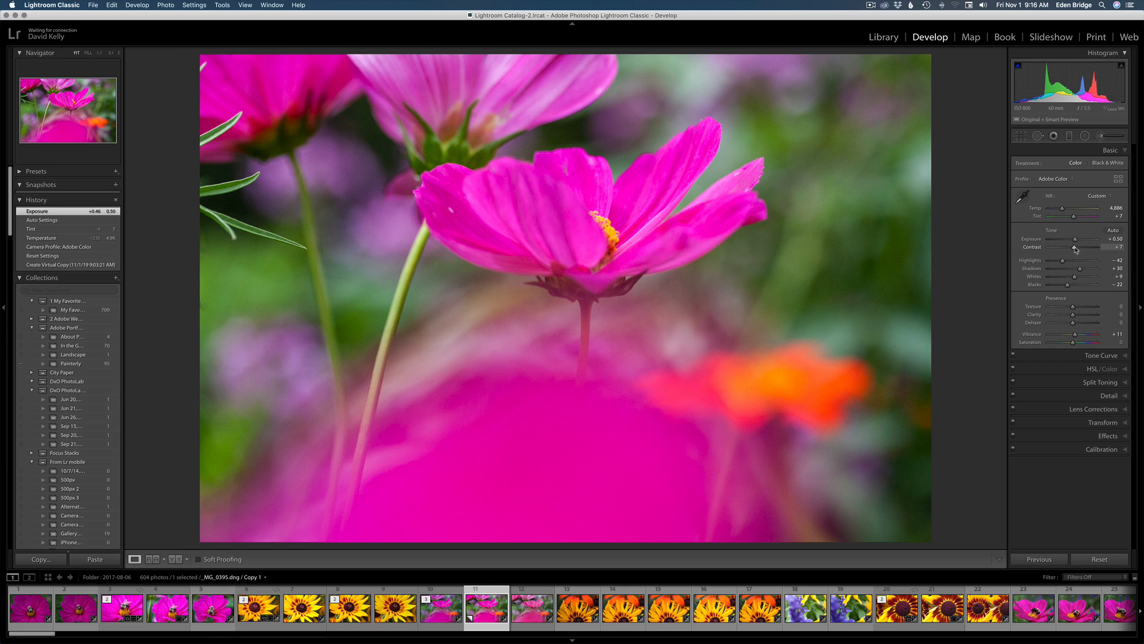
{"action": "left_click_drag", "start_coordinate": [1076, 251], "coordinate": [1069, 251]}
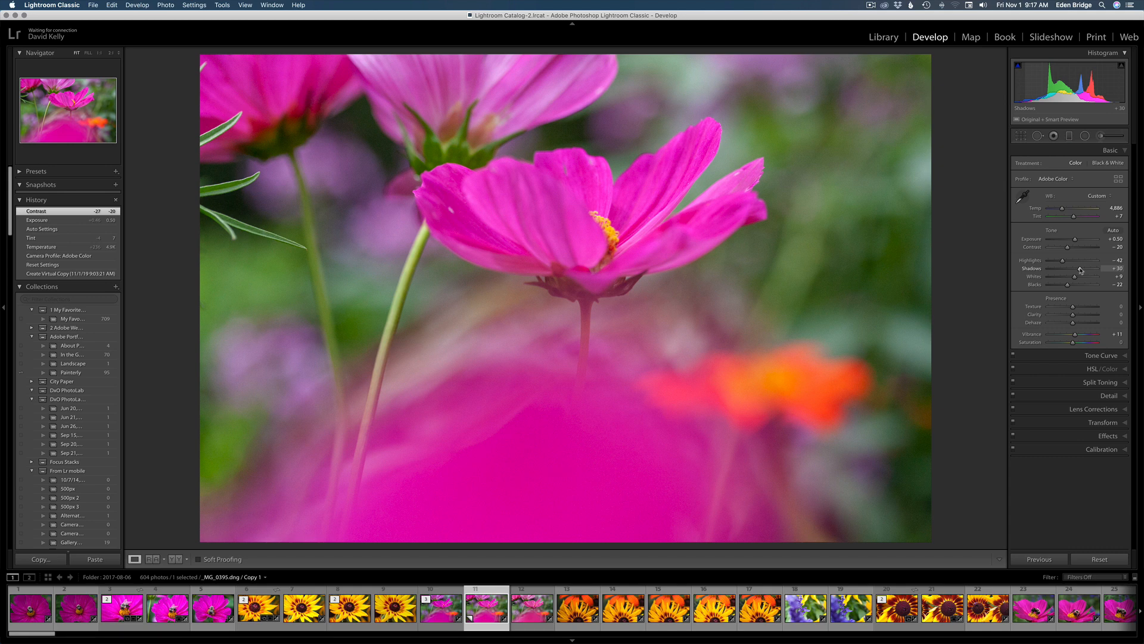
{"action": "mouse_move", "coordinate": [1080, 270]}
{"action": "left_mouse_down"}
{"action": "mouse_move", "coordinate": [1093, 272]}
{"action": "mouse_move", "coordinate": [1052, 270]}
{"action": "mouse_move", "coordinate": [1085, 272]}
{"action": "left_mouse_up"}
{"action": "left_click_drag", "start_coordinate": [1086, 272], "coordinate": [1085, 272]}
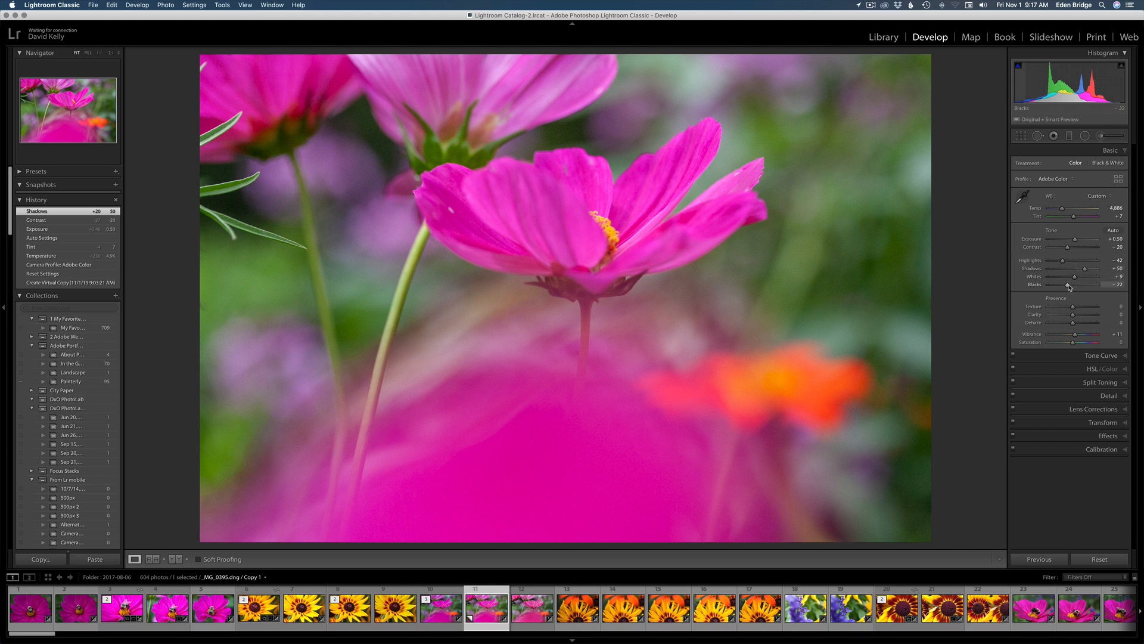
{"action": "left_click_drag", "start_coordinate": [1069, 287], "coordinate": [1074, 288]}
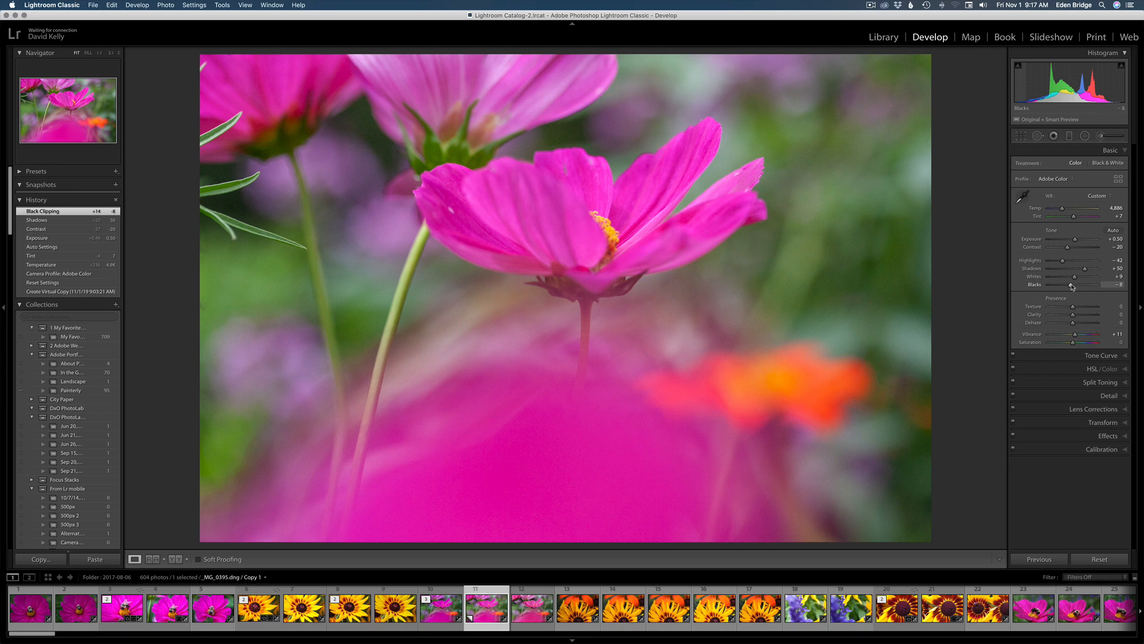
{"action": "left_click_drag", "start_coordinate": [1073, 288], "coordinate": [1072, 288]}
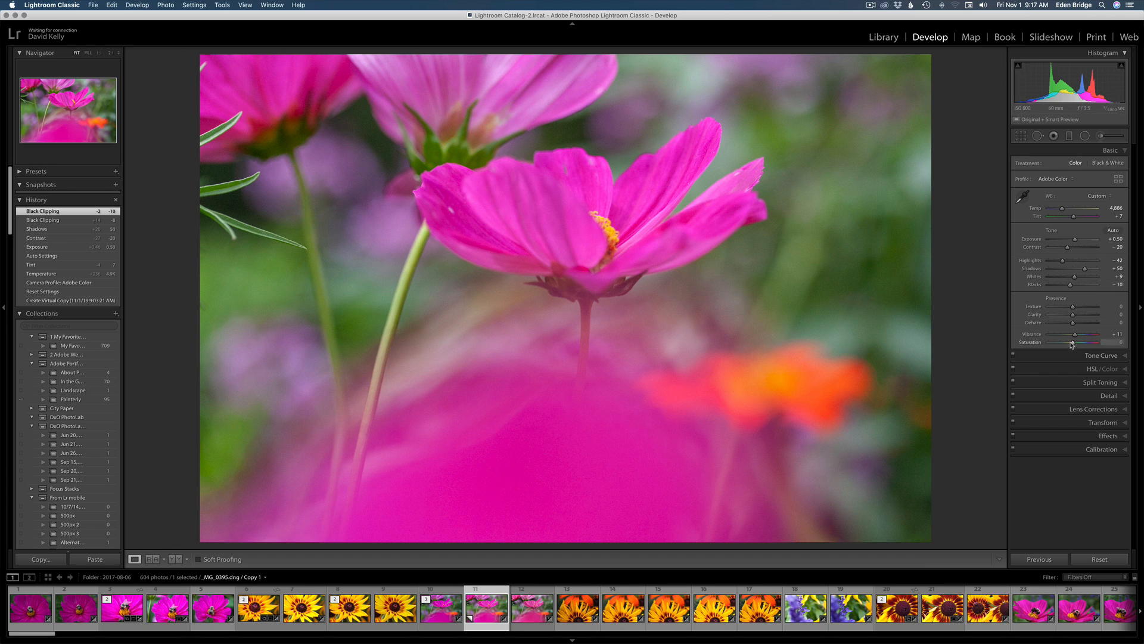
Turn on chromatic aberration removal and lens profile corrections for the photo.
{"action": "left_click", "coordinate": [1102, 355]}
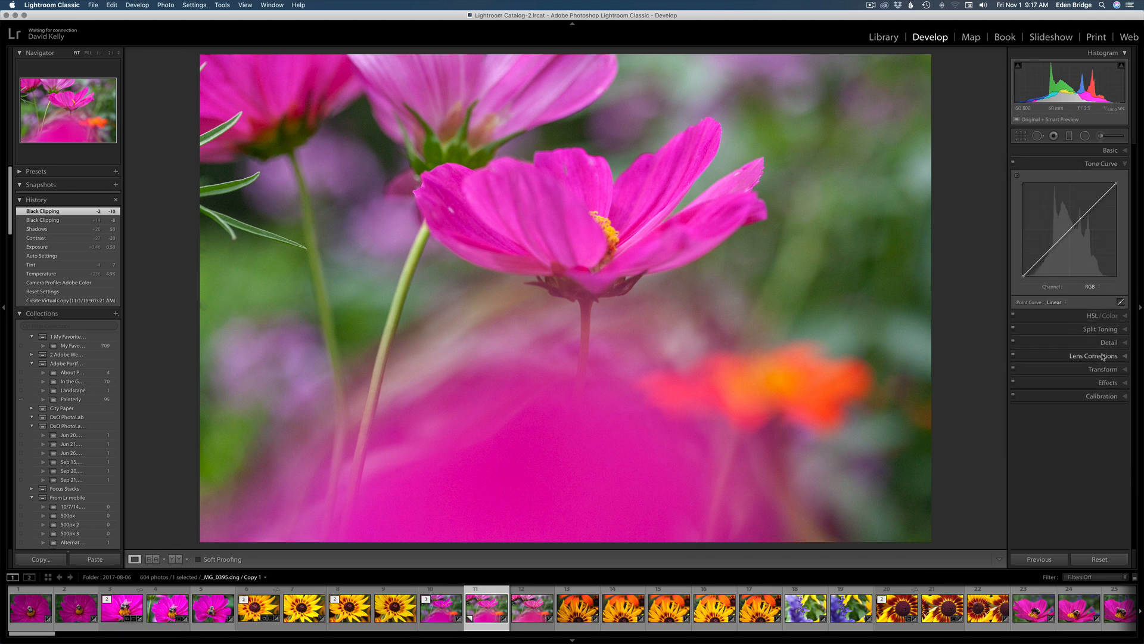
{"action": "left_click", "coordinate": [1095, 165]}
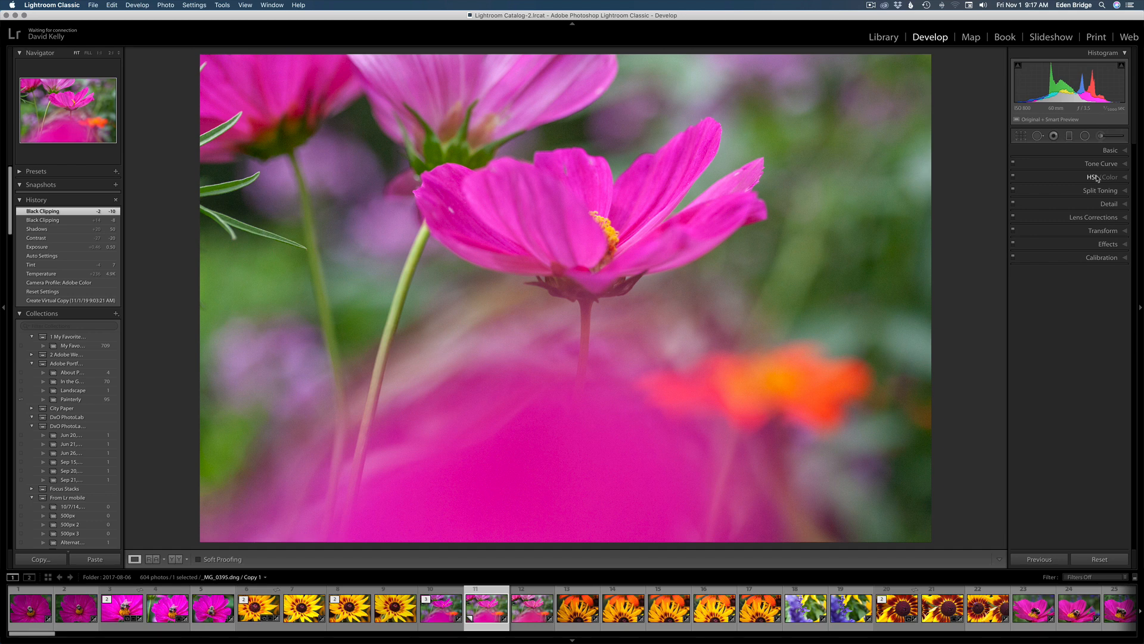
{"action": "left_click", "coordinate": [1109, 206]}
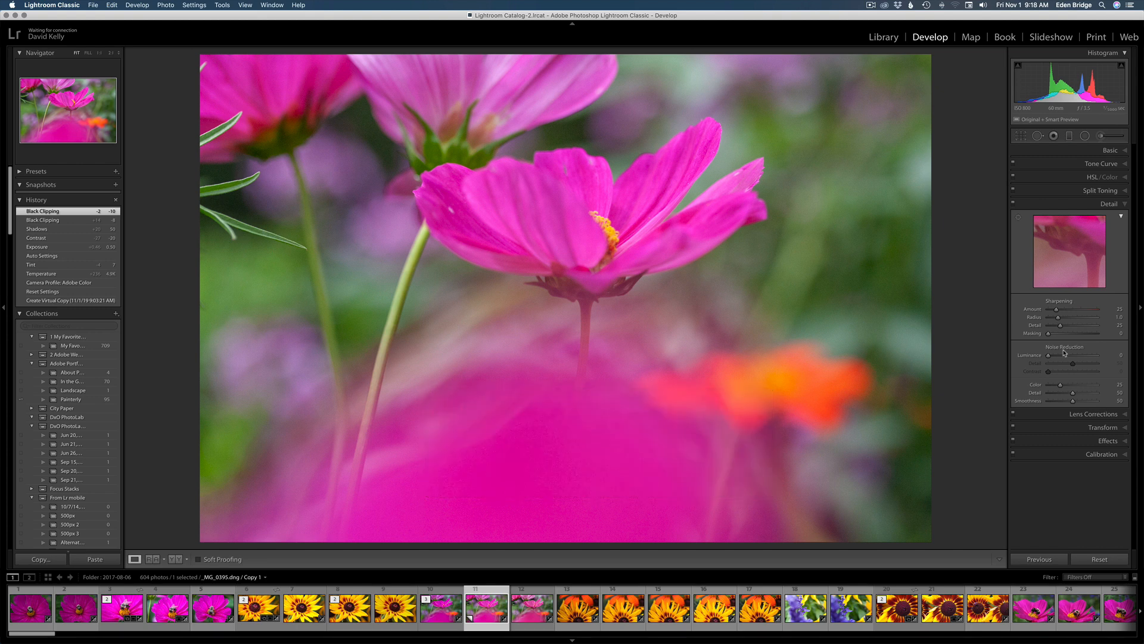
{"action": "left_click", "coordinate": [1085, 414]}
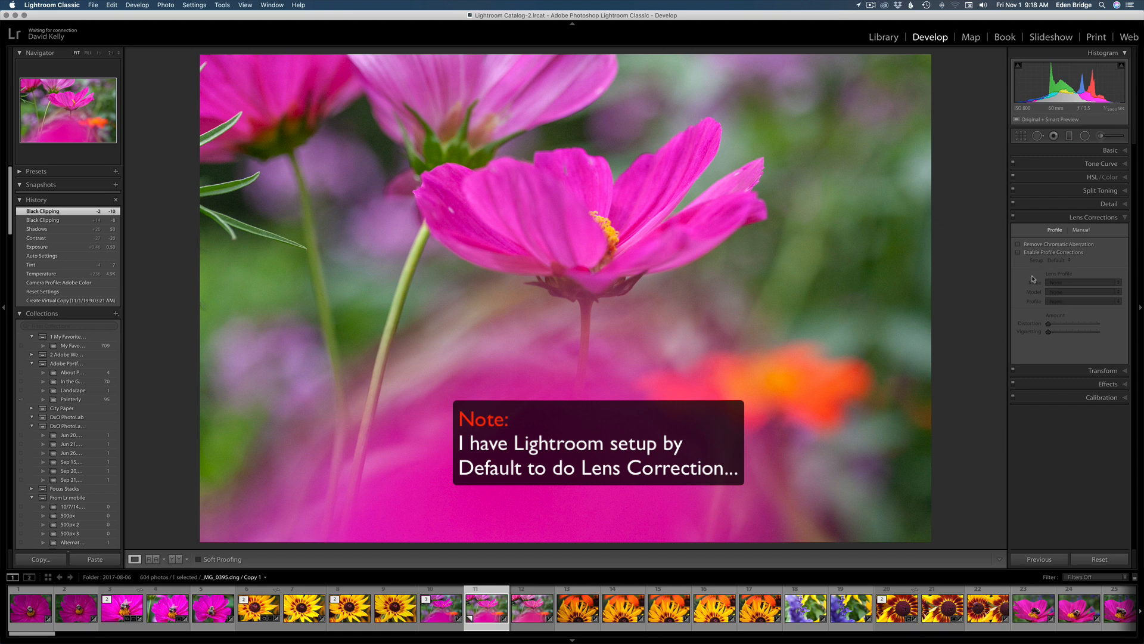
{"action": "left_click", "coordinate": [1018, 244]}
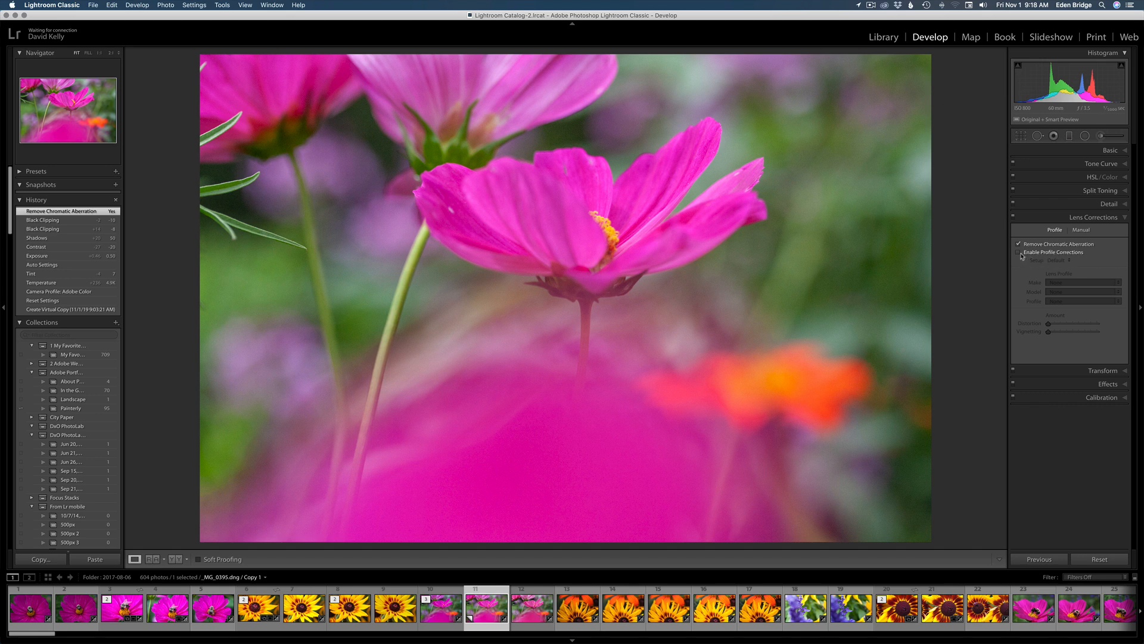
{"action": "left_click", "coordinate": [1019, 253]}
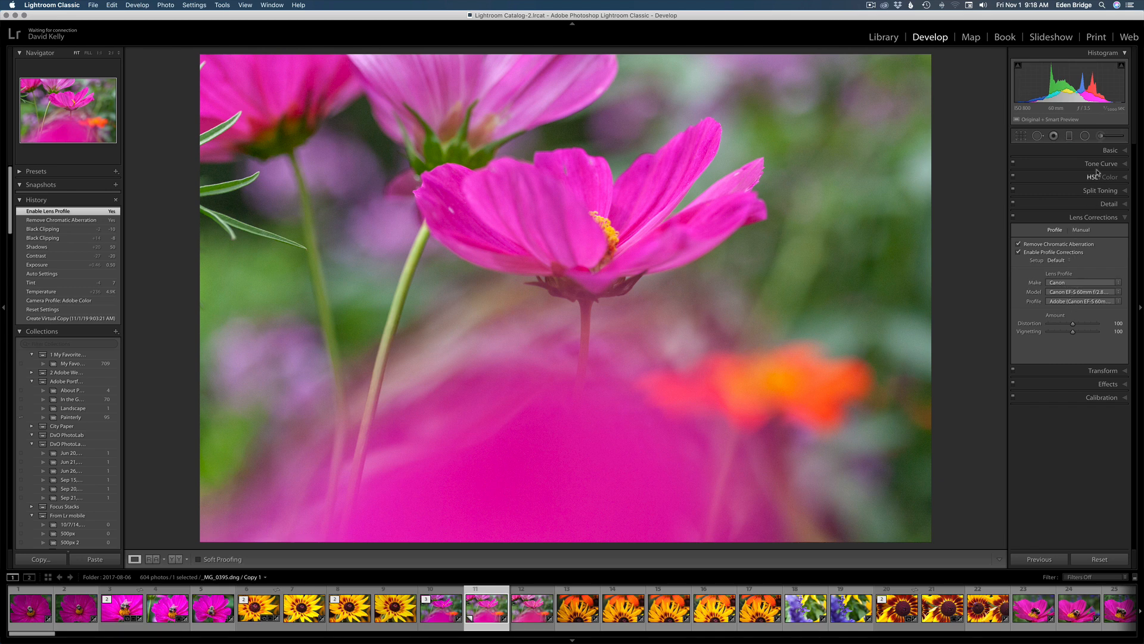
Set the vibrance to +25 and inspect the main flower's centre and petals up close.
{"action": "left_click", "coordinate": [1114, 151]}
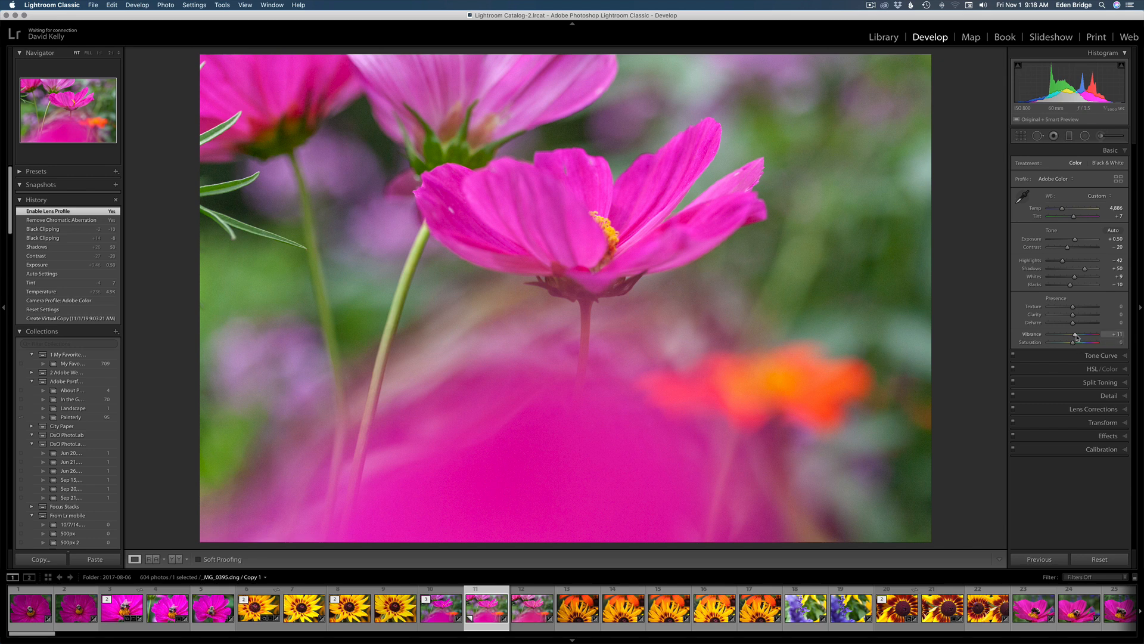
{"action": "left_click_drag", "start_coordinate": [1076, 338], "coordinate": [1081, 340]}
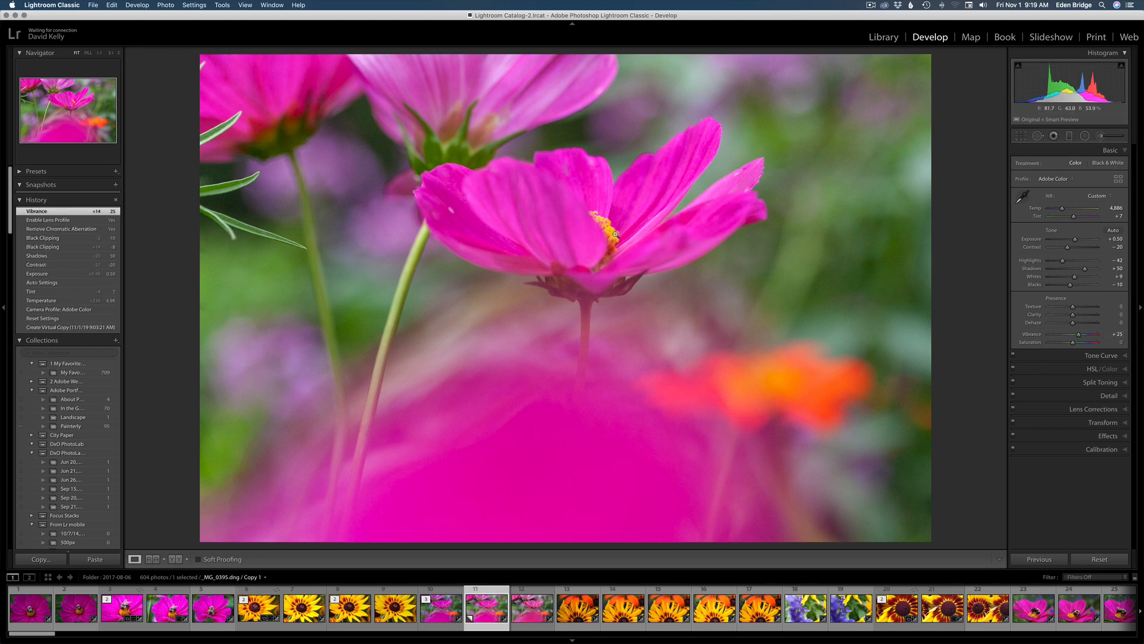
{"action": "left_click", "coordinate": [110, 53]}
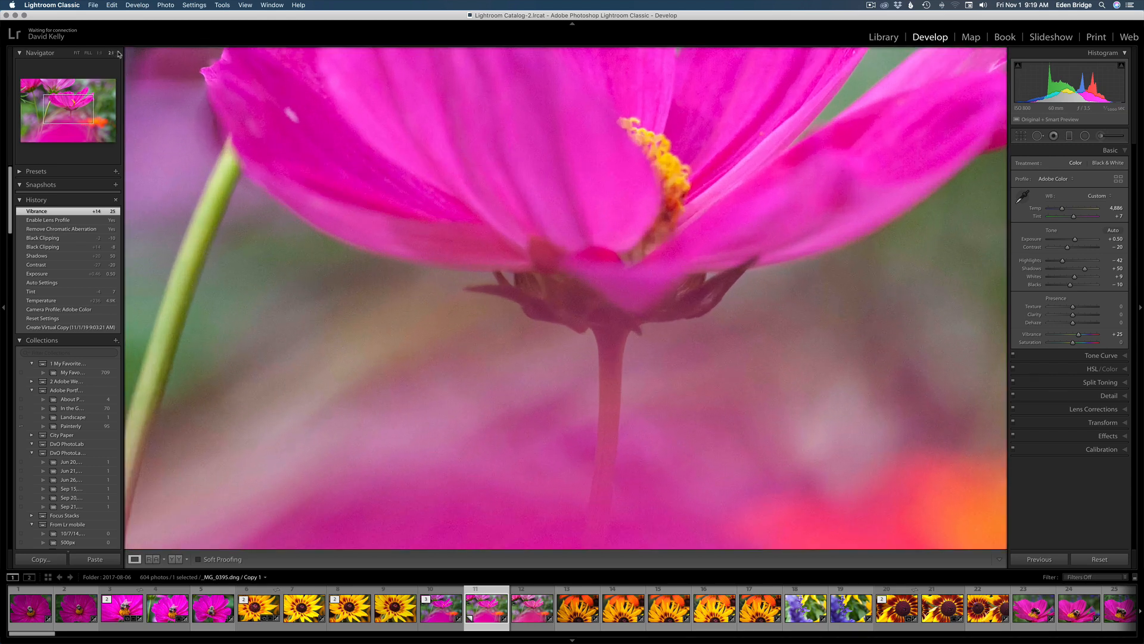
{"action": "left_click_drag", "start_coordinate": [663, 154], "coordinate": [614, 261]}
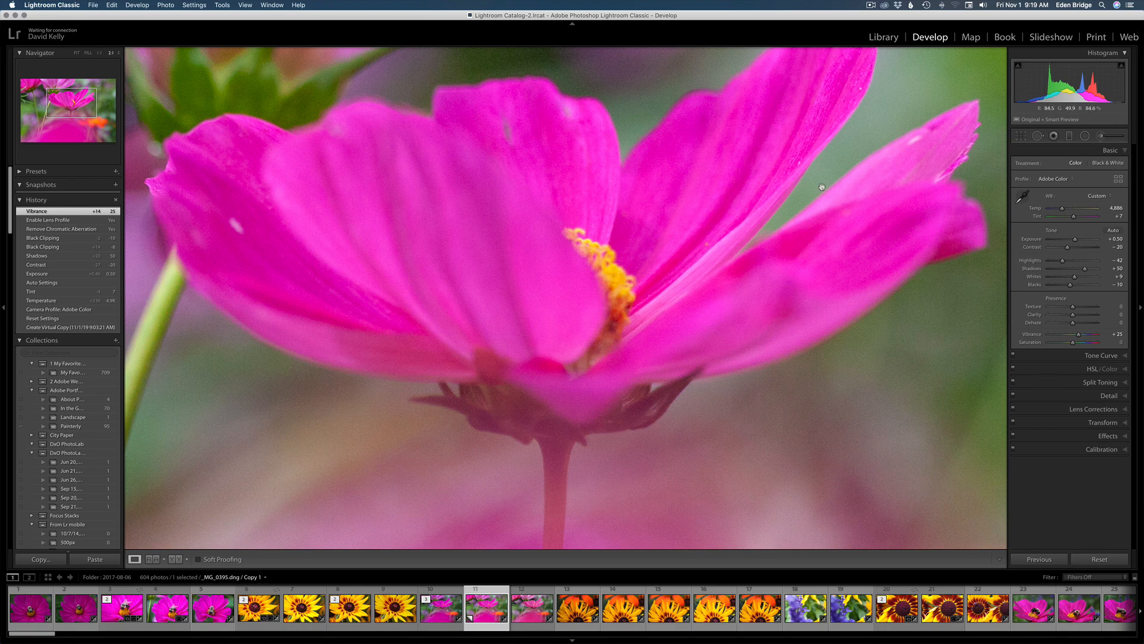
{"action": "left_click", "coordinate": [667, 230]}
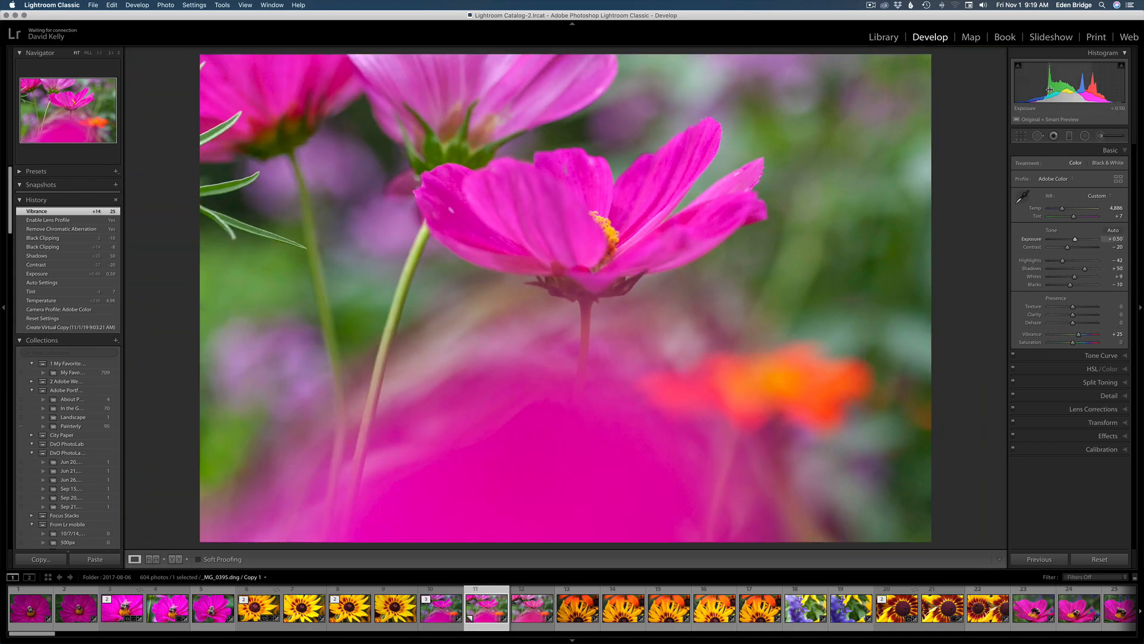
Check the photo's ISO metadata in the Library module and open the photo in Adobe Photoshop CC 2019 for editing.
{"action": "left_click", "coordinate": [884, 38]}
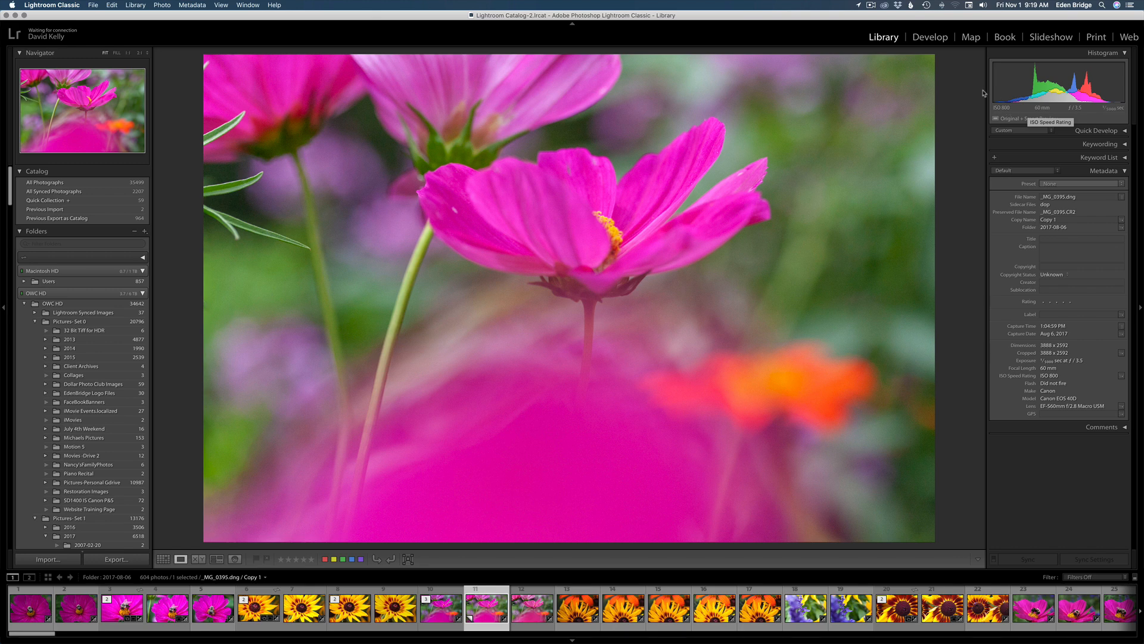
{"action": "left_click", "coordinate": [927, 40]}
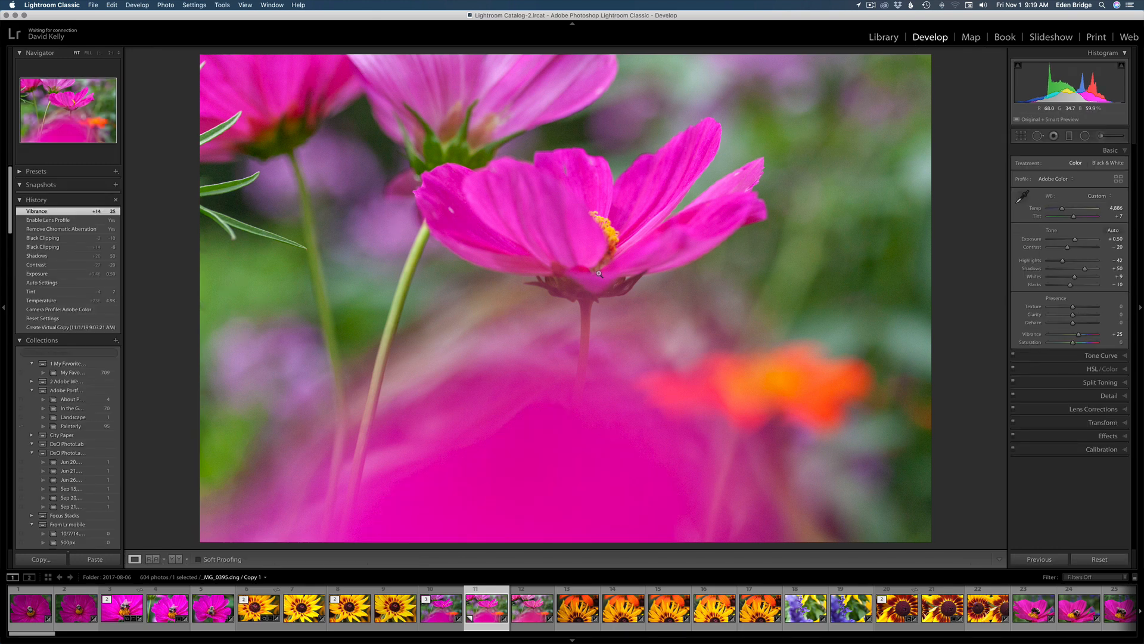
{"action": "right_click", "coordinate": [570, 247]}
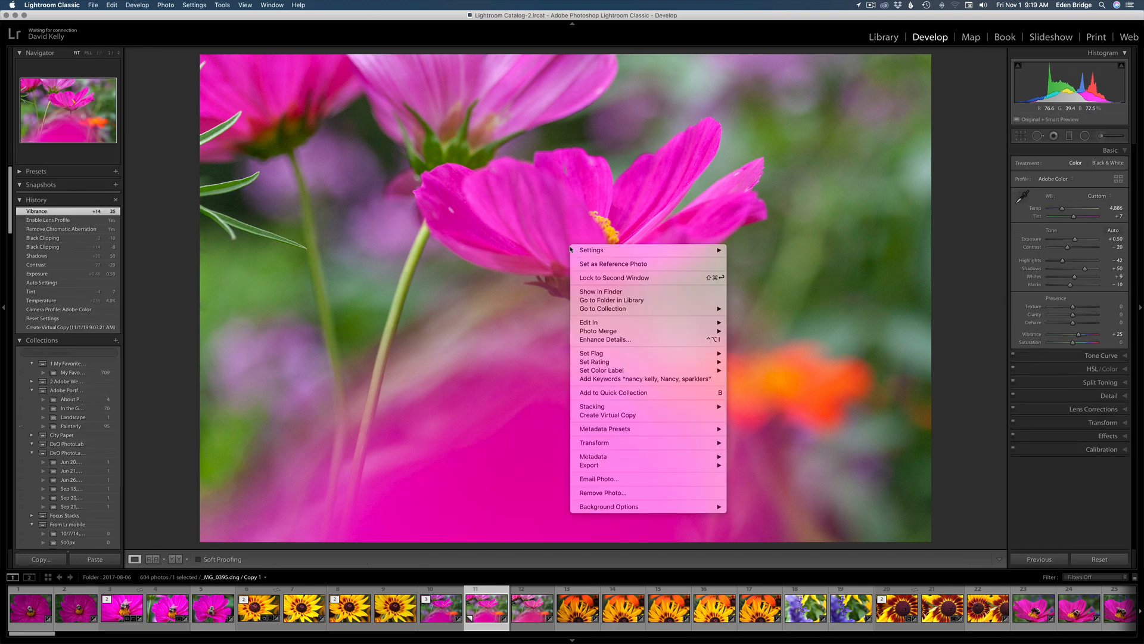
{"action": "mouse_move", "coordinate": [685, 323]}
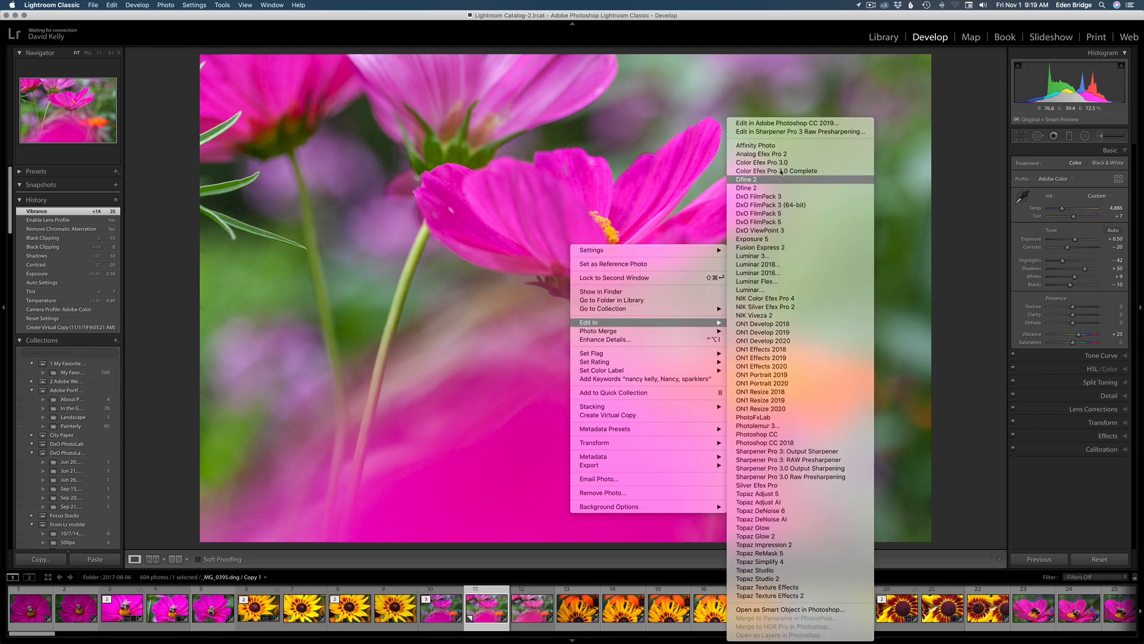
{"action": "left_click", "coordinate": [802, 124]}
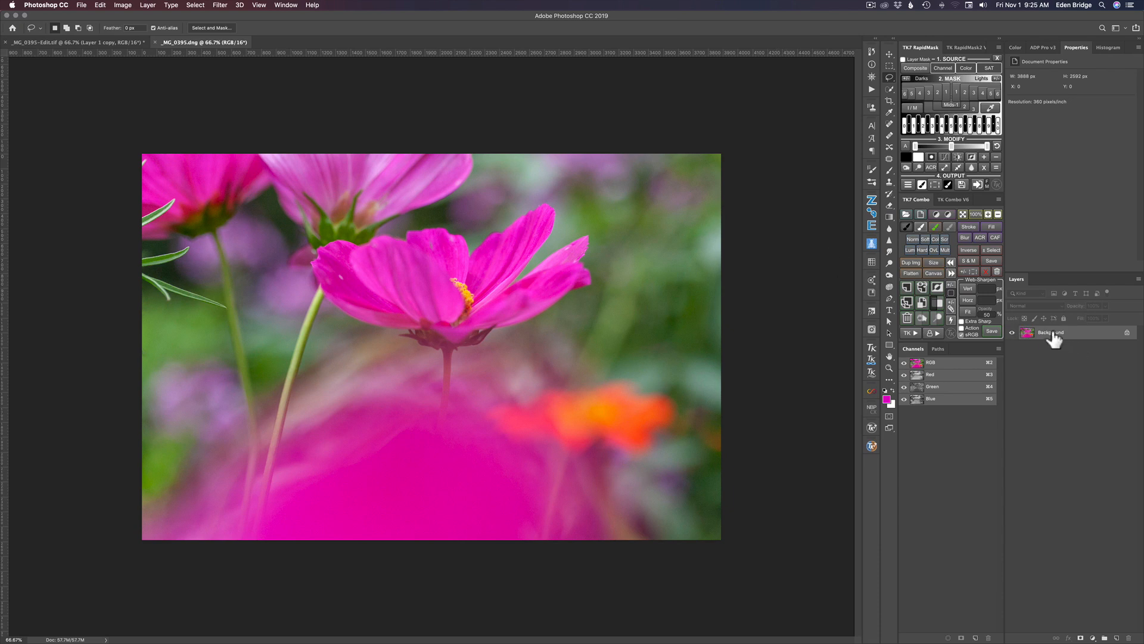
Duplicate the Background layer and open the copy in the Topaz DeNoise AI filter.
{"action": "key", "text": "super+j"}
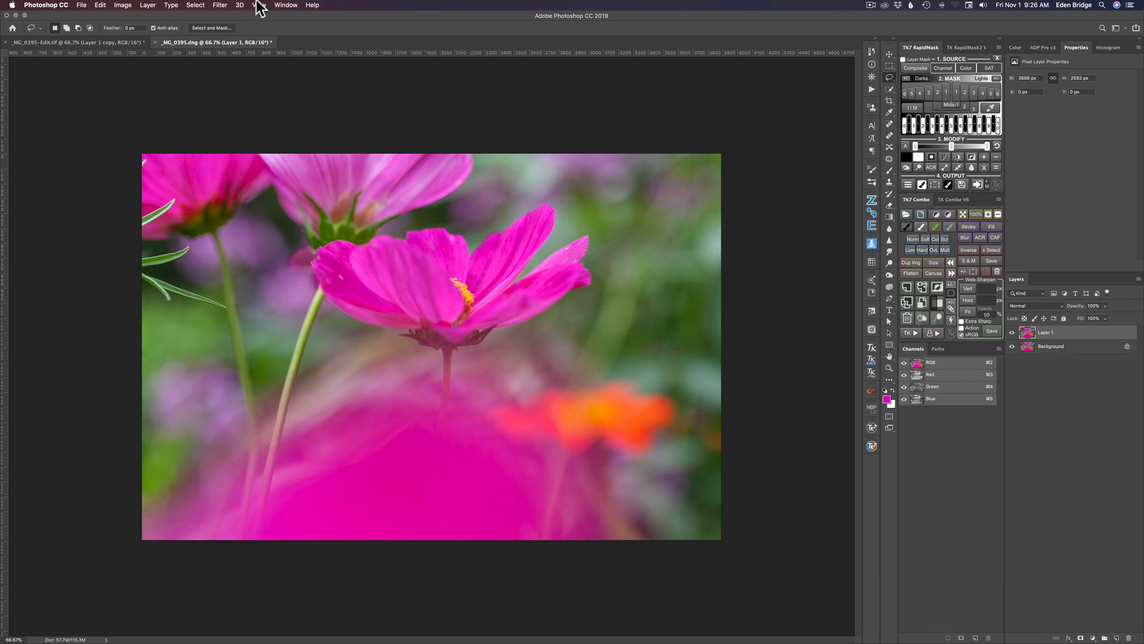
{"action": "left_click", "coordinate": [220, 6]}
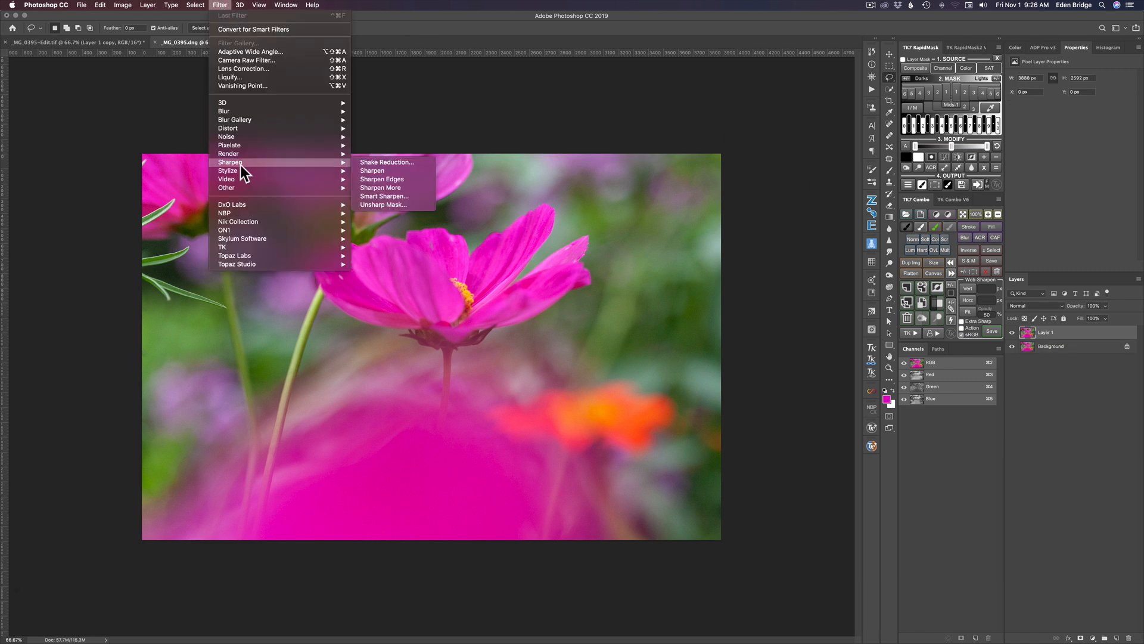
{"action": "mouse_move", "coordinate": [259, 256]}
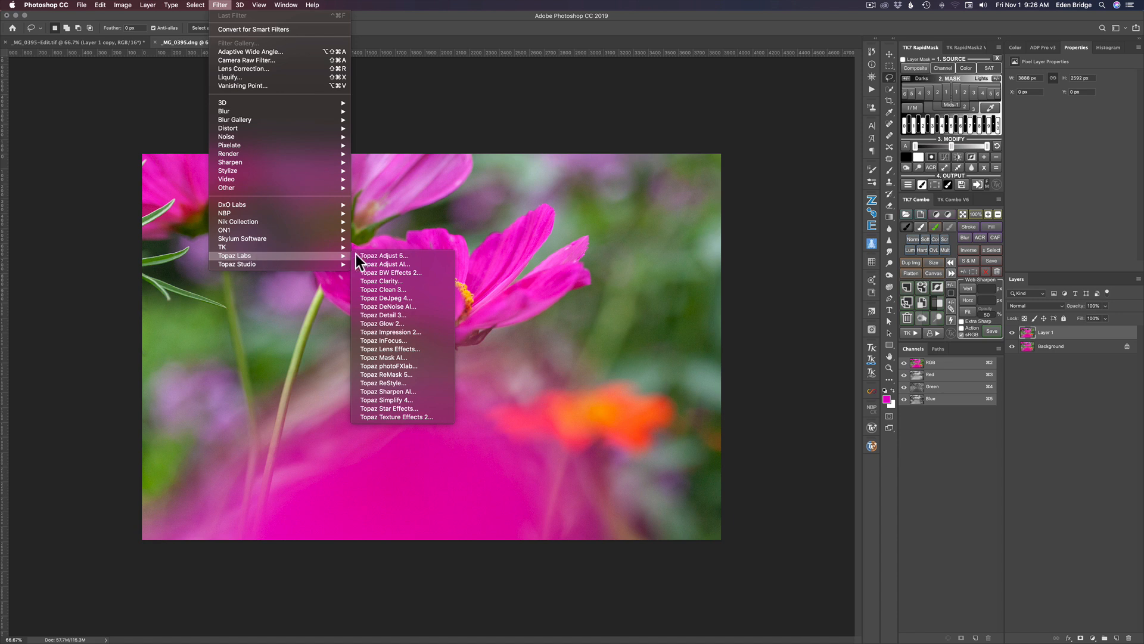
{"action": "left_click", "coordinate": [391, 306]}
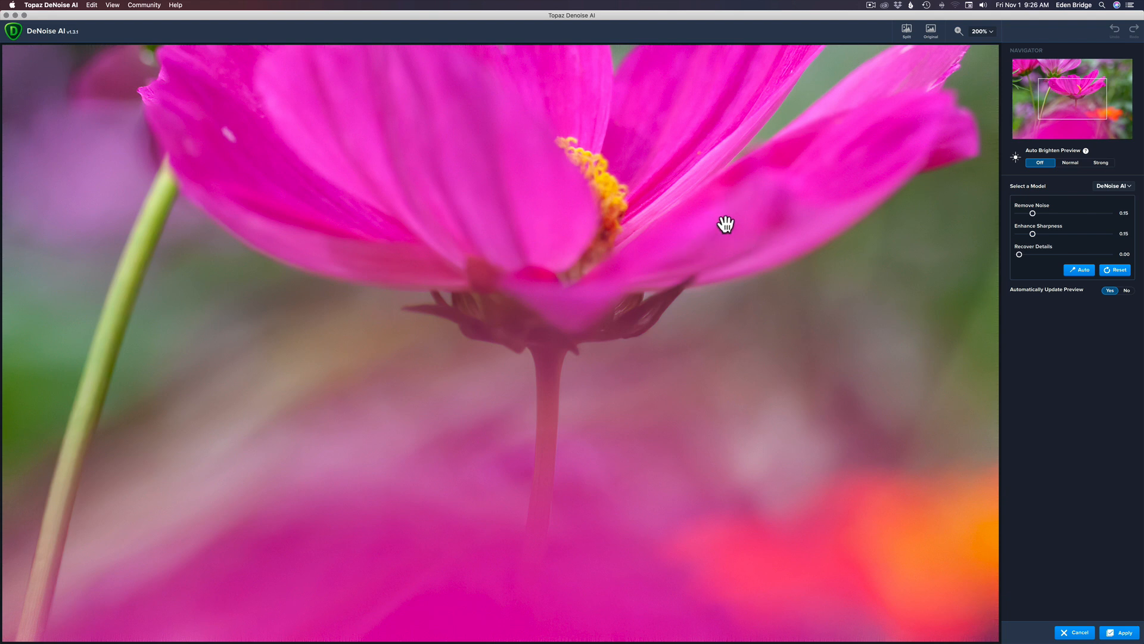
Compare the flower's noise reduction preview with the original and apply the noise reduction, keeping the DeNoise AI model.
{"action": "left_click_drag", "start_coordinate": [720, 212], "coordinate": [646, 354]}
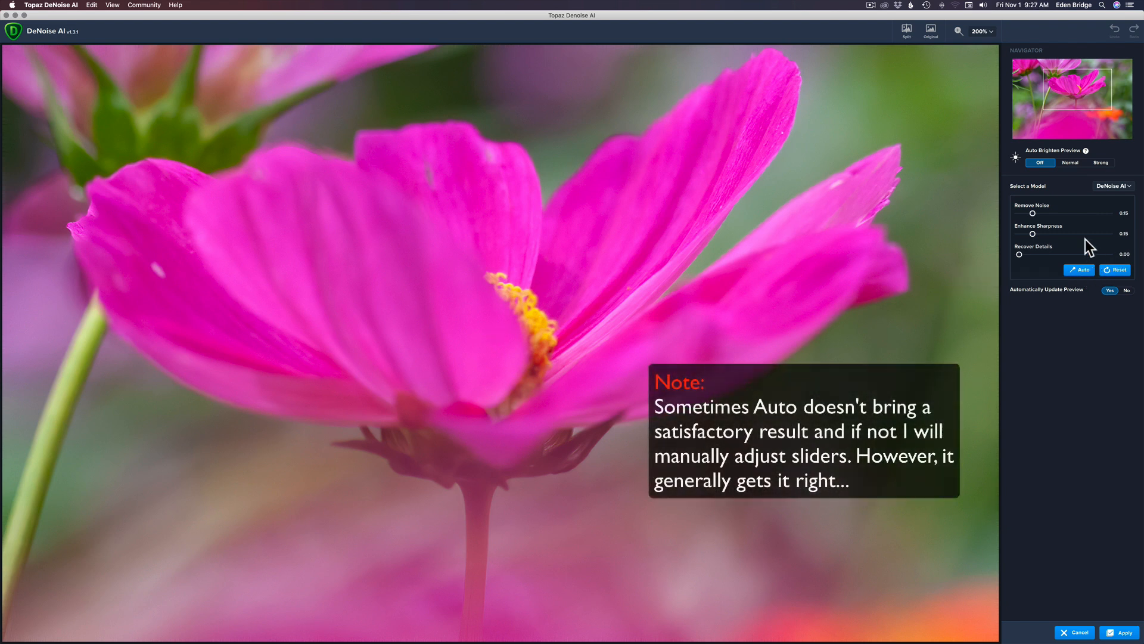
{"action": "left_click", "coordinate": [1128, 186]}
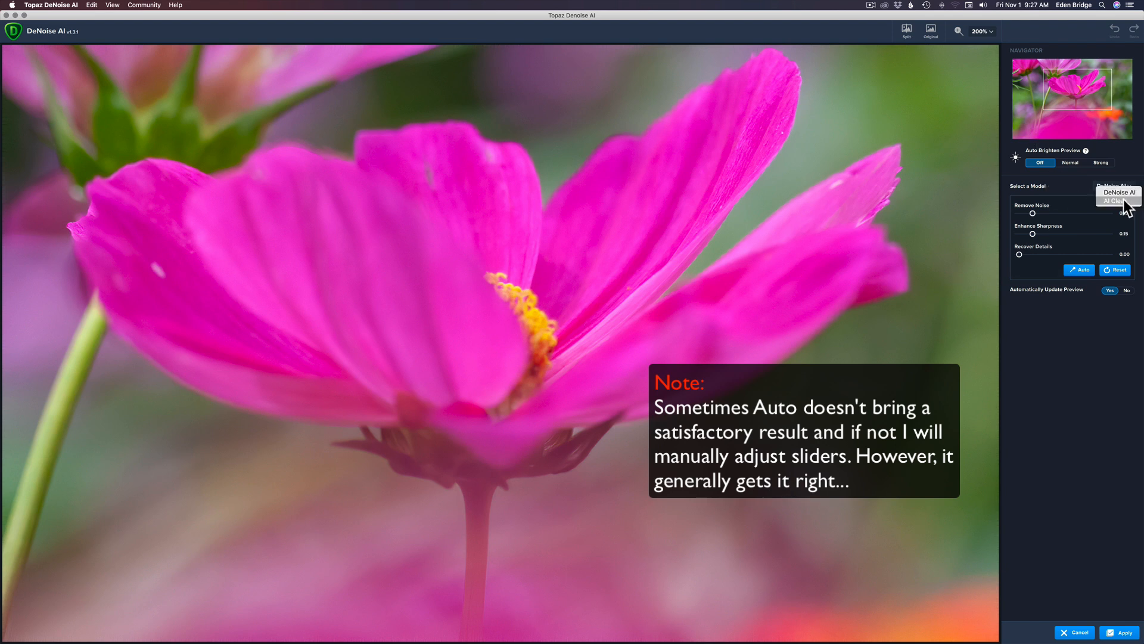
{"action": "left_click", "coordinate": [1078, 183]}
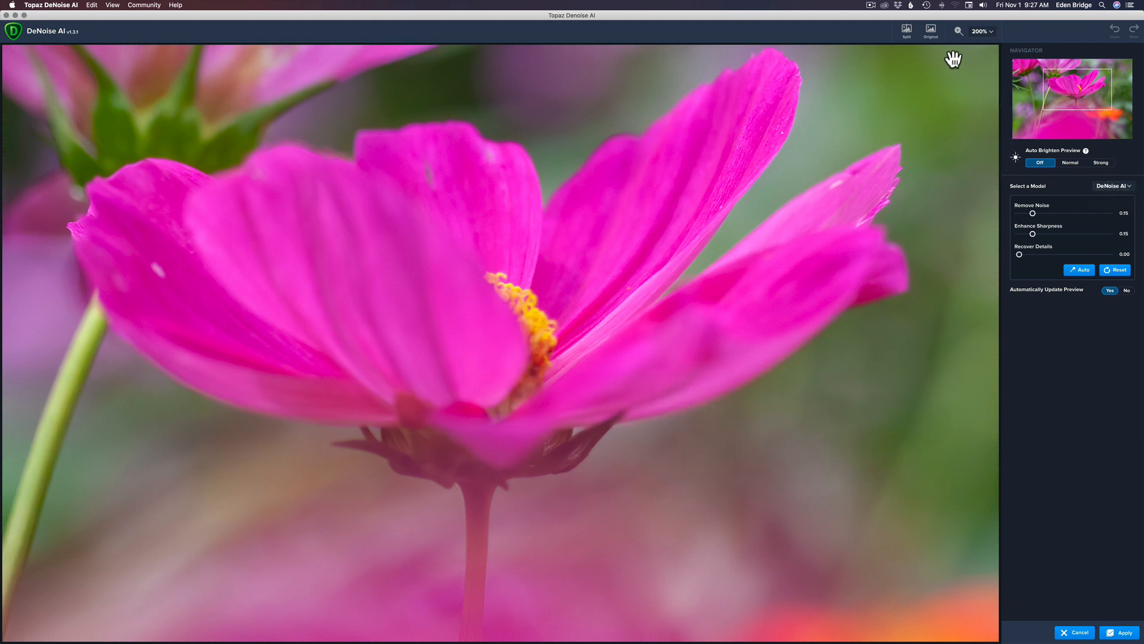
{"action": "left_click", "coordinate": [932, 33]}
{"action": "left_click", "coordinate": [931, 36]}
{"action": "left_click", "coordinate": [1124, 633]}
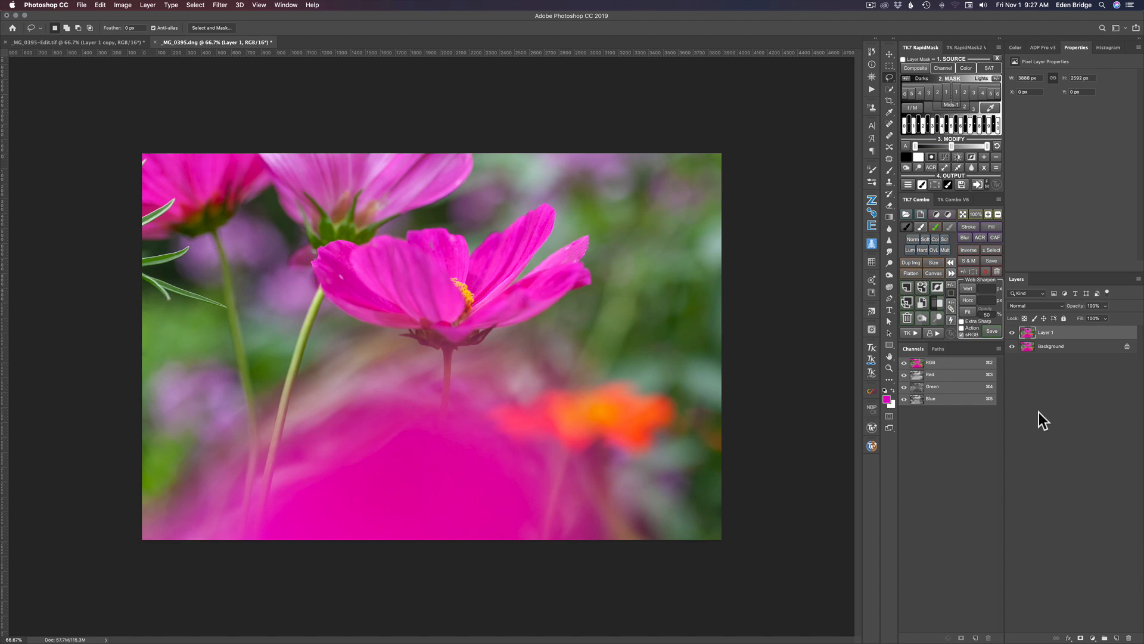
Duplicate Layer 1 and open the copy in the Topaz Sharpen AI filter.
{"action": "key", "text": "super+j"}
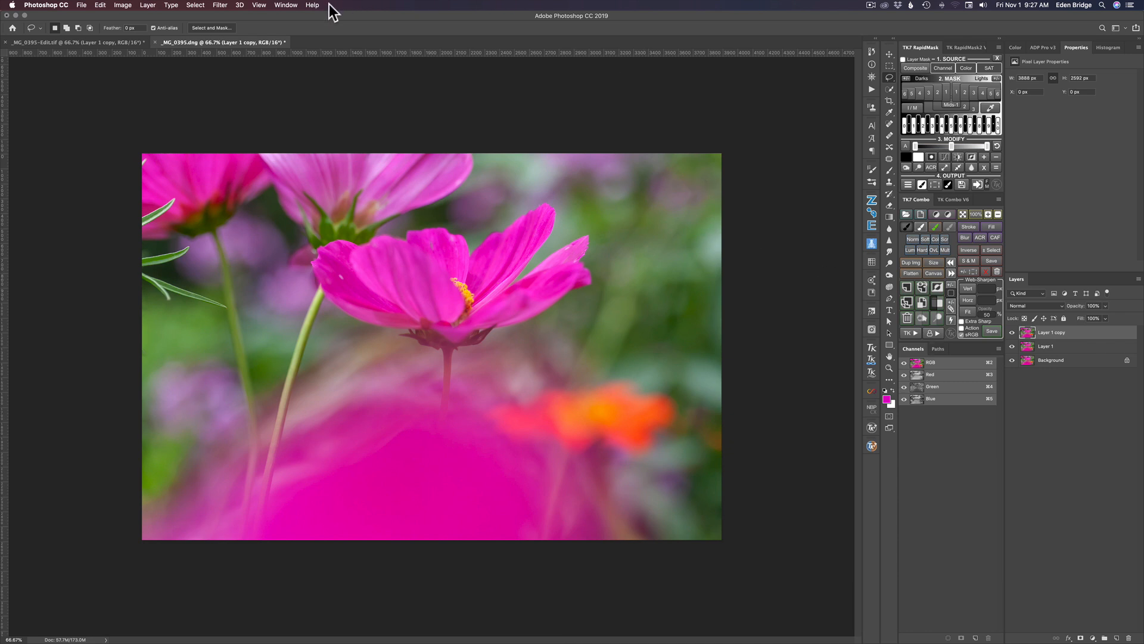
{"action": "left_click", "coordinate": [221, 6]}
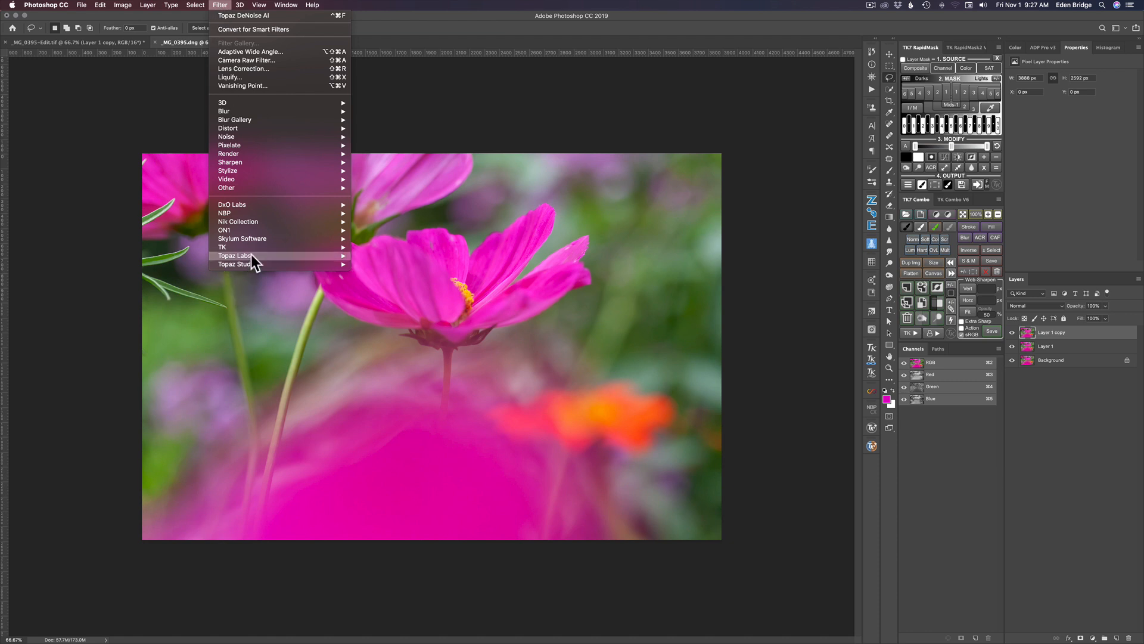
{"action": "mouse_move", "coordinate": [256, 254]}
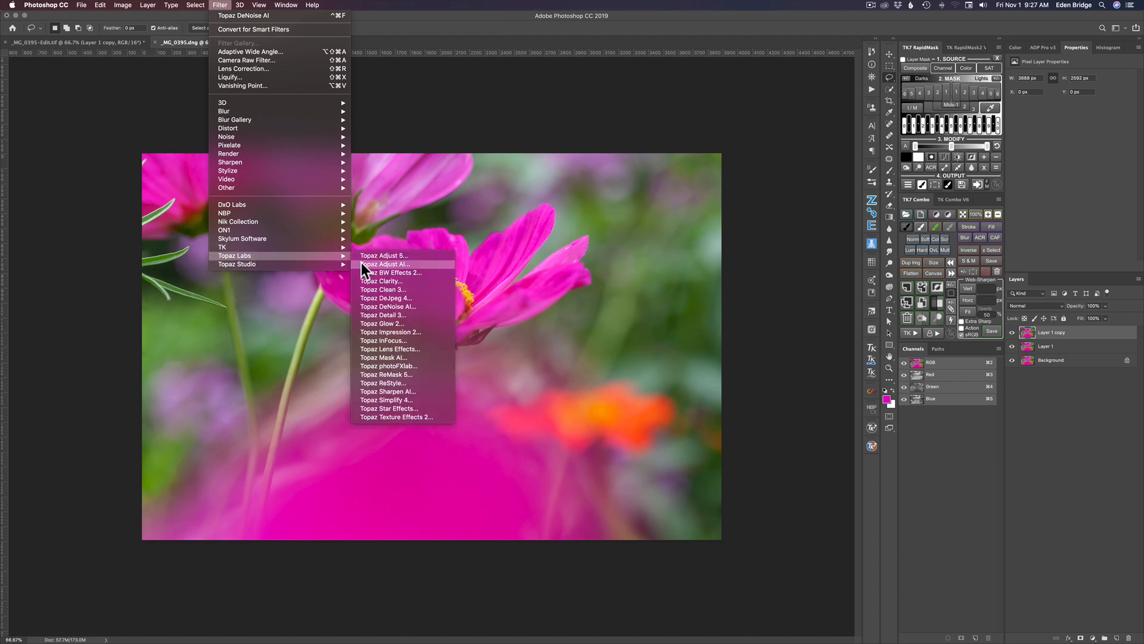
{"action": "left_click", "coordinate": [400, 391]}
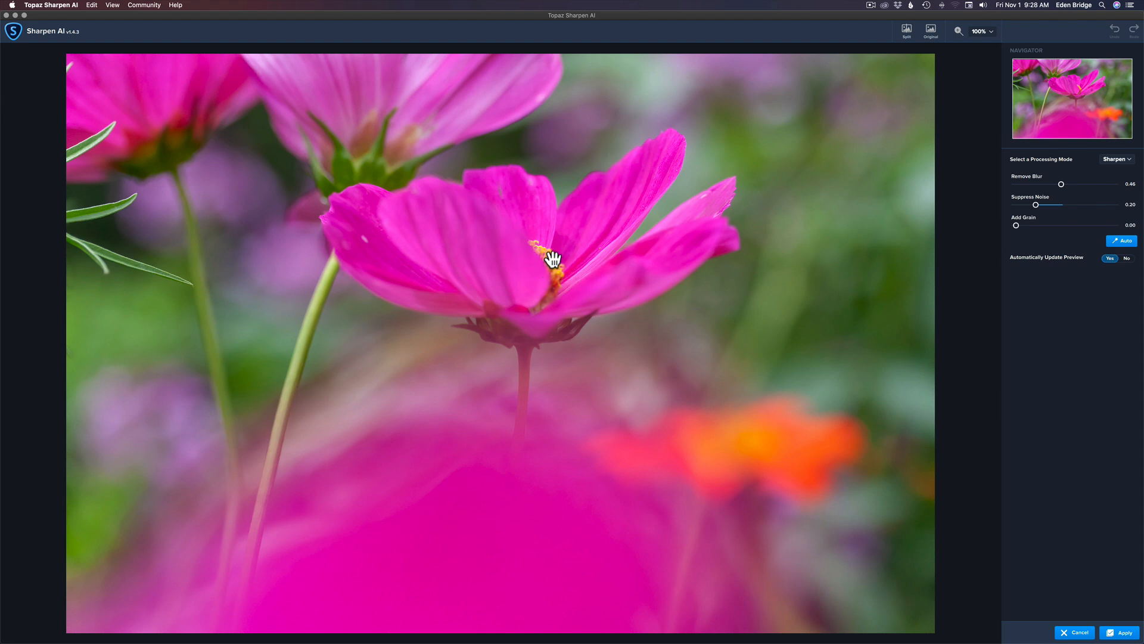
Switch the sharpening's processing mode to Stabilize and apply it to the layer copy.
{"action": "left_click", "coordinate": [1129, 160]}
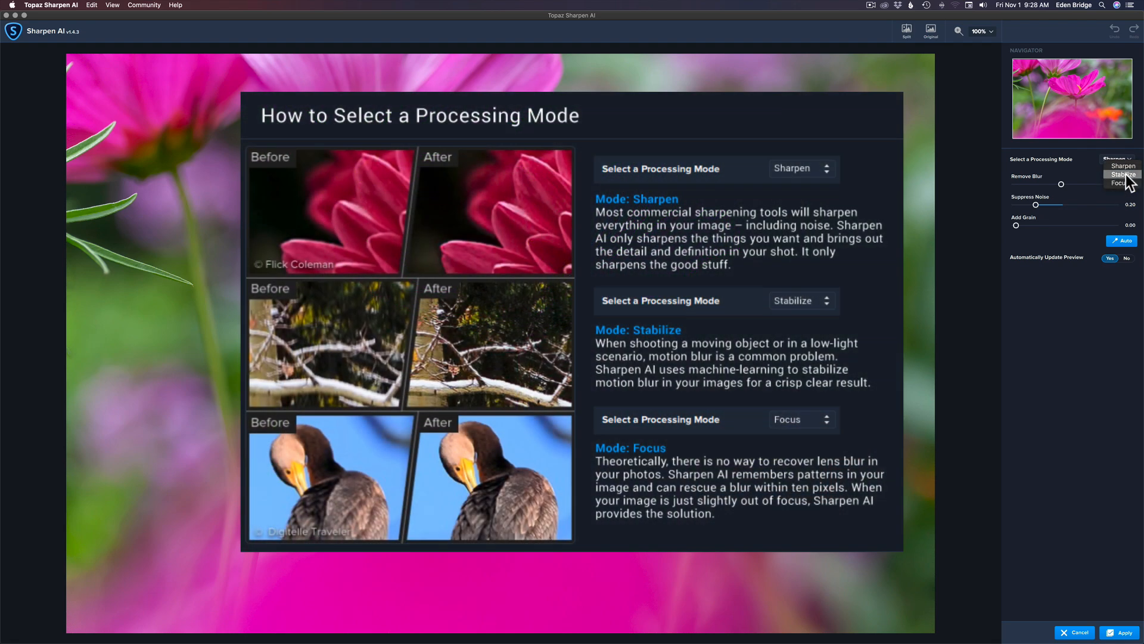
{"action": "left_click", "coordinate": [1124, 175]}
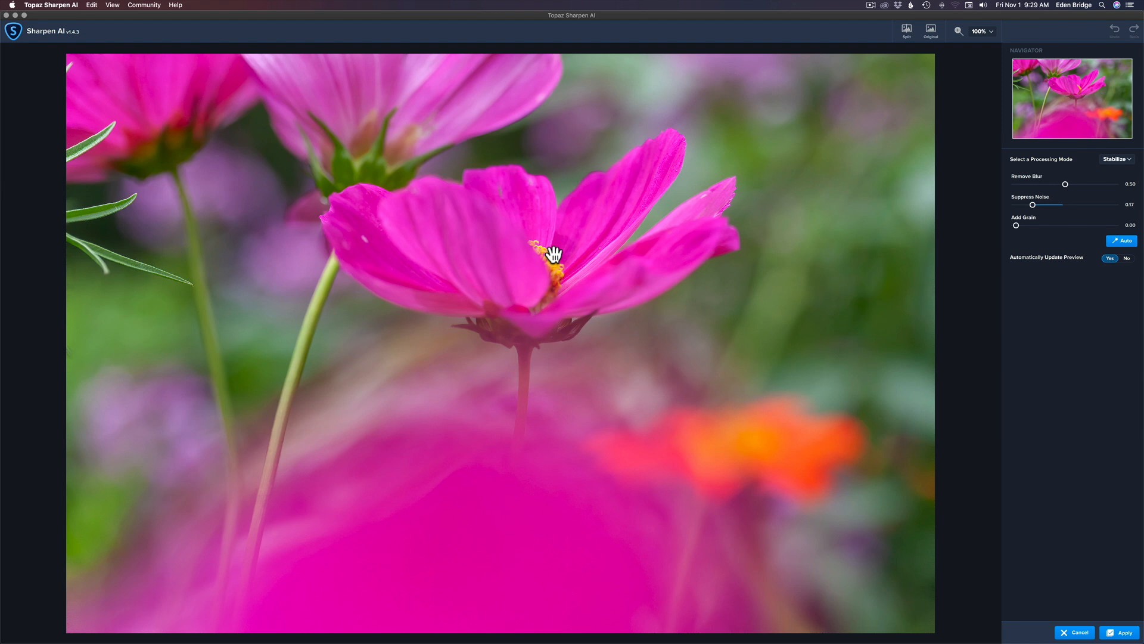
{"action": "left_click", "coordinate": [1118, 161]}
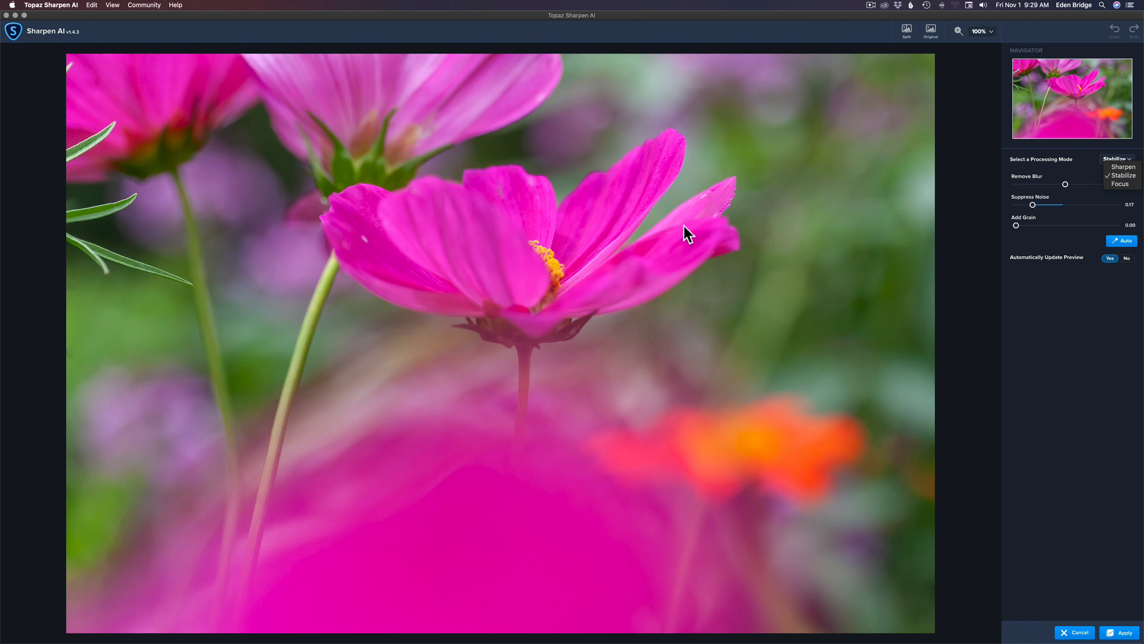
{"action": "left_click", "coordinate": [565, 260]}
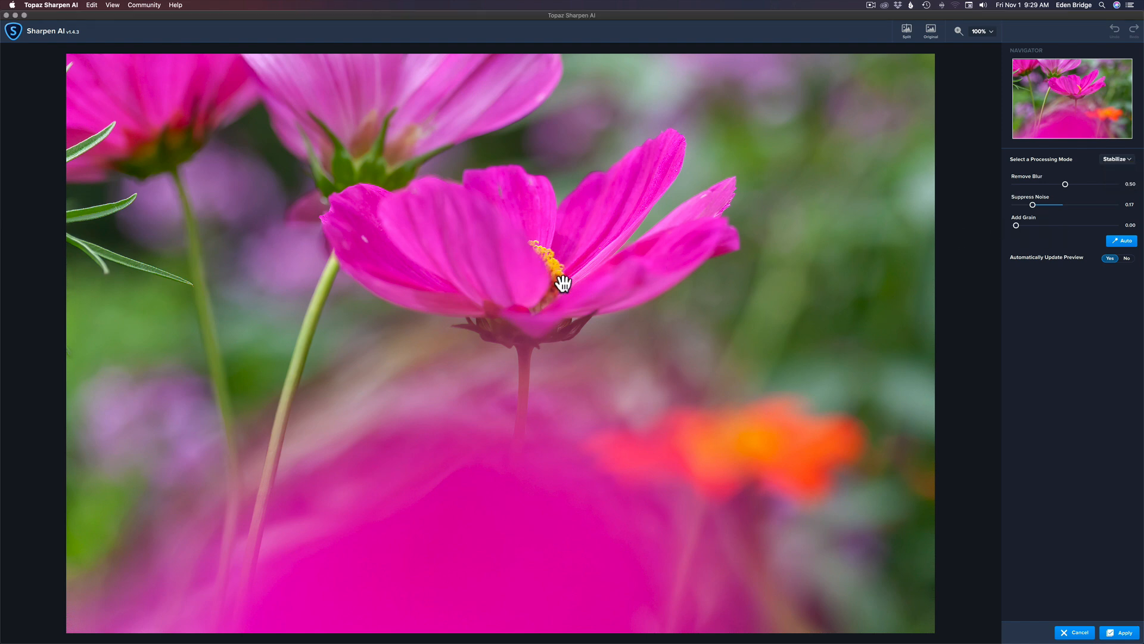
{"action": "left_click", "coordinate": [1118, 631]}
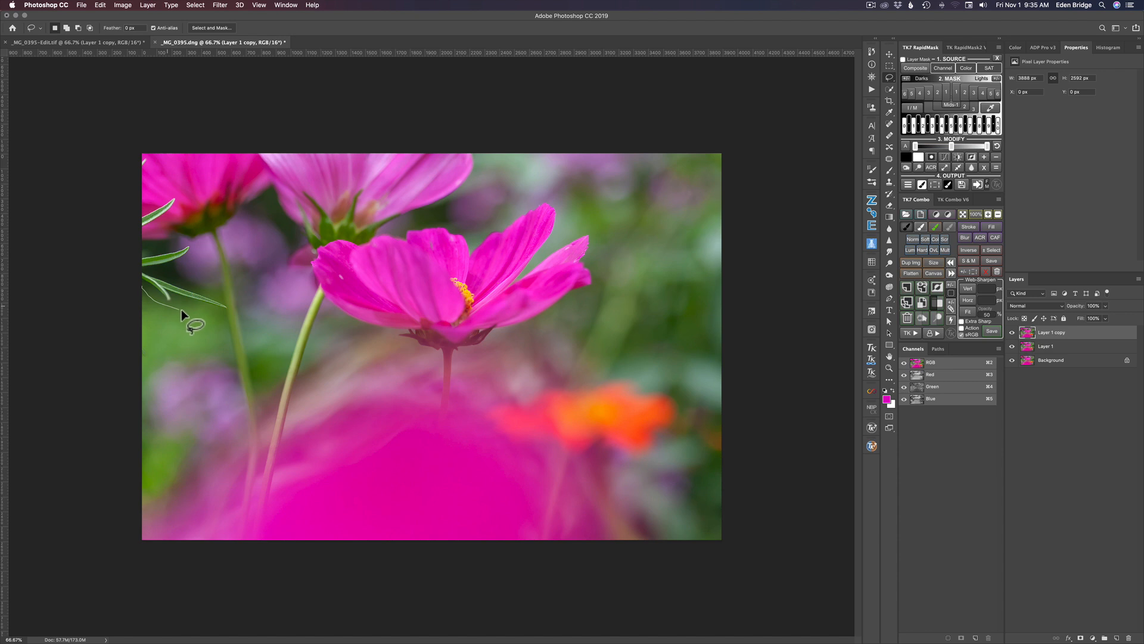
Lasso the stray green leaf blades at the photo's left edge and open the selection in Content-Aware Fill.
{"action": "mouse_move", "coordinate": [203, 290]}
{"action": "left_mouse_down"}
{"action": "mouse_move", "coordinate": [156, 273]}
{"action": "mouse_move", "coordinate": [190, 237]}
{"action": "mouse_move", "coordinate": [127, 243]}
{"action": "mouse_move", "coordinate": [161, 224]}
{"action": "mouse_move", "coordinate": [127, 199]}
{"action": "mouse_move", "coordinate": [145, 178]}
{"action": "mouse_move", "coordinate": [144, 156]}
{"action": "mouse_move", "coordinate": [127, 169]}
{"action": "left_mouse_up"}
{"action": "left_click", "coordinate": [101, 6]}
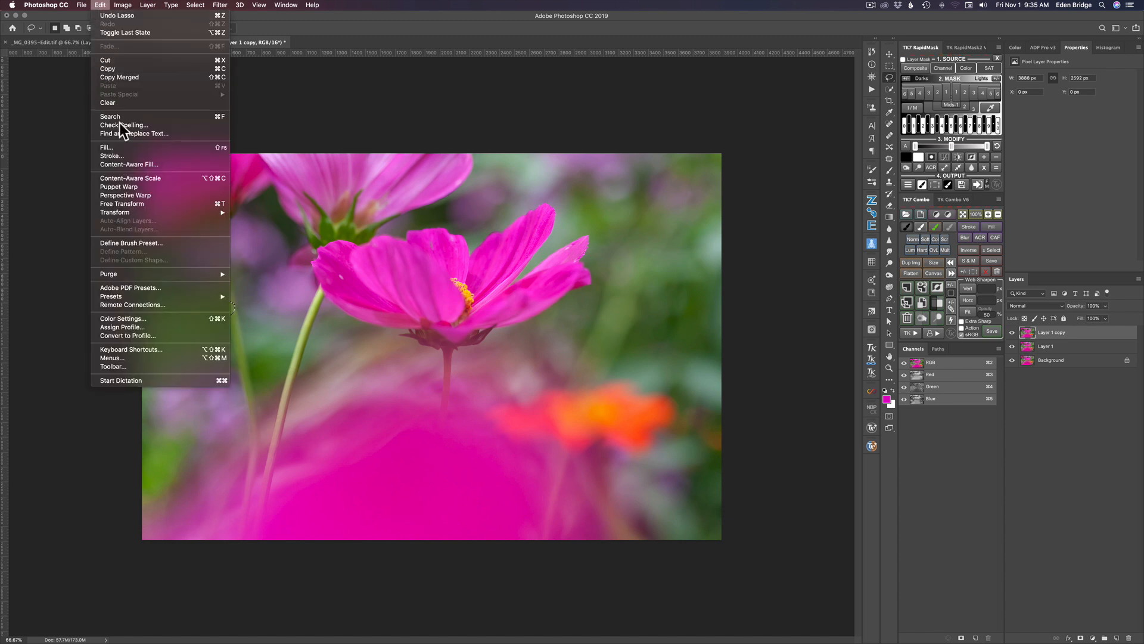
{"action": "left_click", "coordinate": [144, 165]}
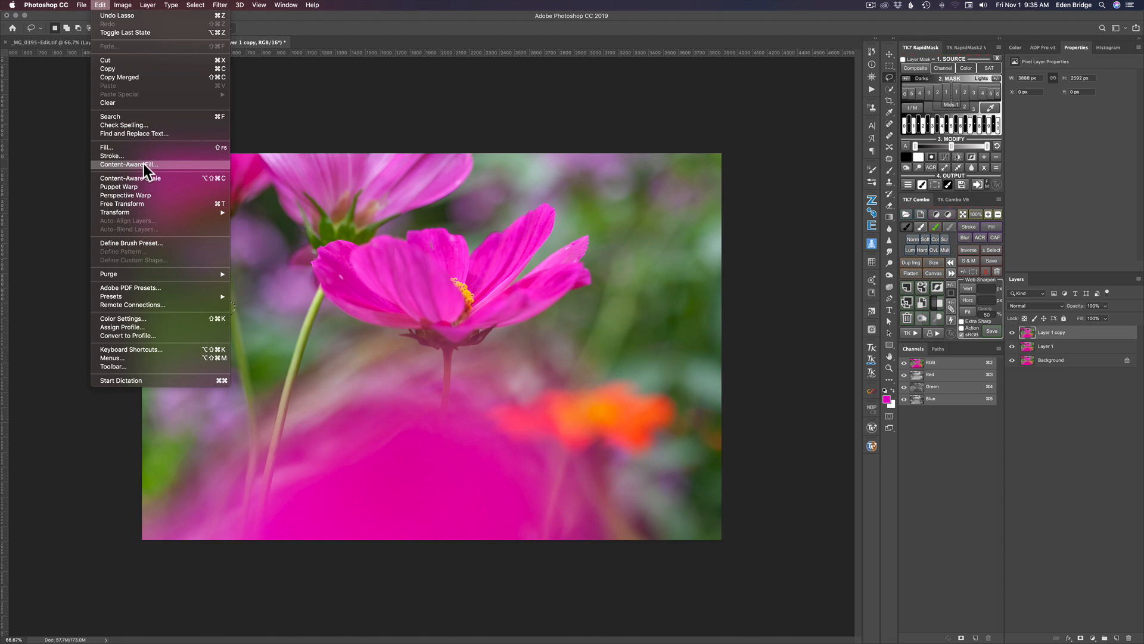
{"action": "left_click", "coordinate": [145, 164]}
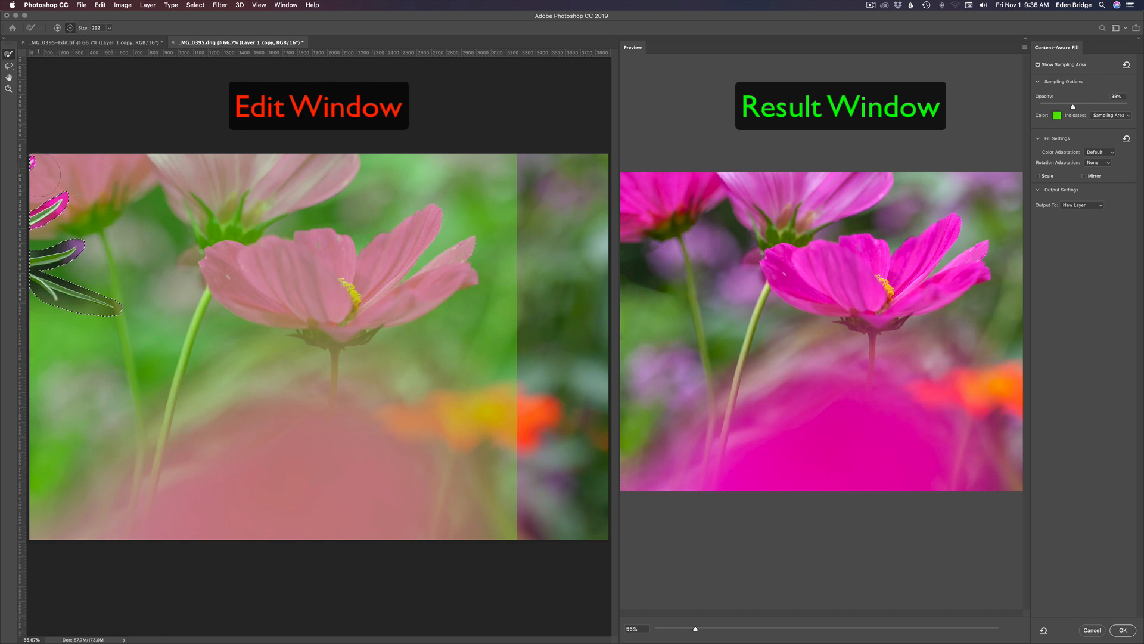
Exclude the three sharp pink flowers from the fill's sampling area, and add the upper-left flower's outer petals back to it.
{"action": "mouse_move", "coordinate": [58, 159]}
{"action": "left_mouse_down"}
{"action": "mouse_move", "coordinate": [27, 152]}
{"action": "mouse_move", "coordinate": [37, 206]}
{"action": "left_mouse_up"}
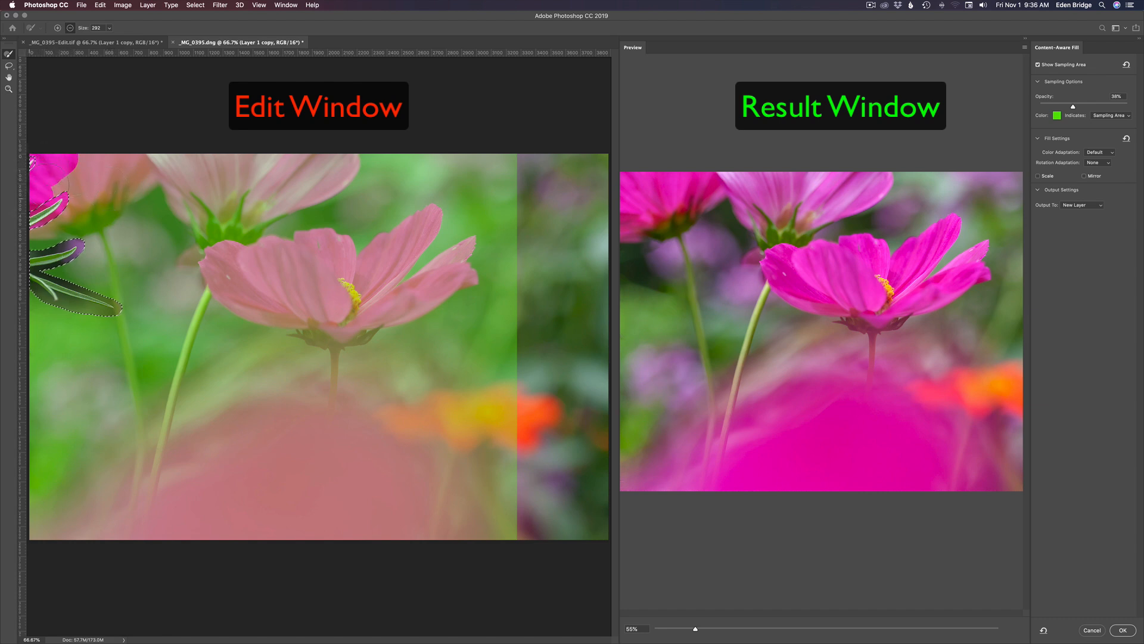
{"action": "mouse_move", "coordinate": [78, 162]}
{"action": "left_mouse_down"}
{"action": "mouse_move", "coordinate": [114, 152]}
{"action": "mouse_move", "coordinate": [56, 221]}
{"action": "mouse_move", "coordinate": [110, 202]}
{"action": "mouse_move", "coordinate": [143, 173]}
{"action": "mouse_move", "coordinate": [152, 139]}
{"action": "mouse_move", "coordinate": [171, 150]}
{"action": "mouse_move", "coordinate": [150, 194]}
{"action": "mouse_move", "coordinate": [199, 235]}
{"action": "mouse_move", "coordinate": [221, 291]}
{"action": "mouse_move", "coordinate": [318, 330]}
{"action": "mouse_move", "coordinate": [355, 325]}
{"action": "mouse_move", "coordinate": [466, 269]}
{"action": "mouse_move", "coordinate": [469, 242]}
{"action": "mouse_move", "coordinate": [415, 213]}
{"action": "mouse_move", "coordinate": [402, 231]}
{"action": "mouse_move", "coordinate": [439, 236]}
{"action": "mouse_move", "coordinate": [367, 280]}
{"action": "mouse_move", "coordinate": [293, 287]}
{"action": "mouse_move", "coordinate": [235, 263]}
{"action": "mouse_move", "coordinate": [379, 233]}
{"action": "left_mouse_up"}
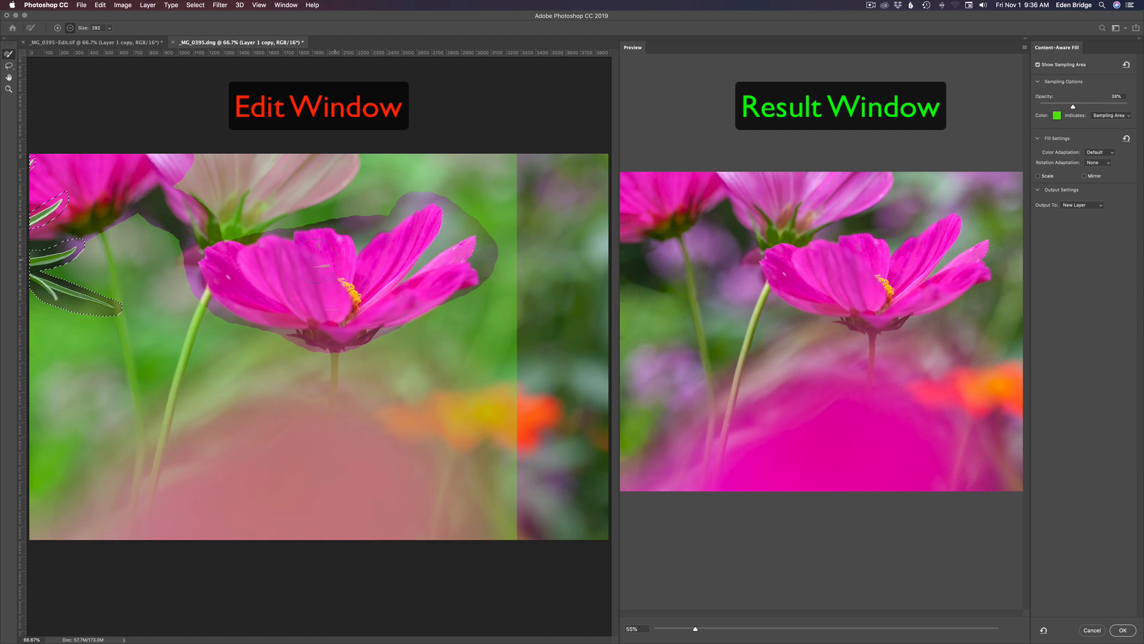
{"action": "mouse_move", "coordinate": [241, 221]}
{"action": "left_mouse_down"}
{"action": "mouse_move", "coordinate": [174, 162]}
{"action": "mouse_move", "coordinate": [334, 145]}
{"action": "mouse_move", "coordinate": [354, 154]}
{"action": "mouse_move", "coordinate": [257, 211]}
{"action": "left_mouse_up"}
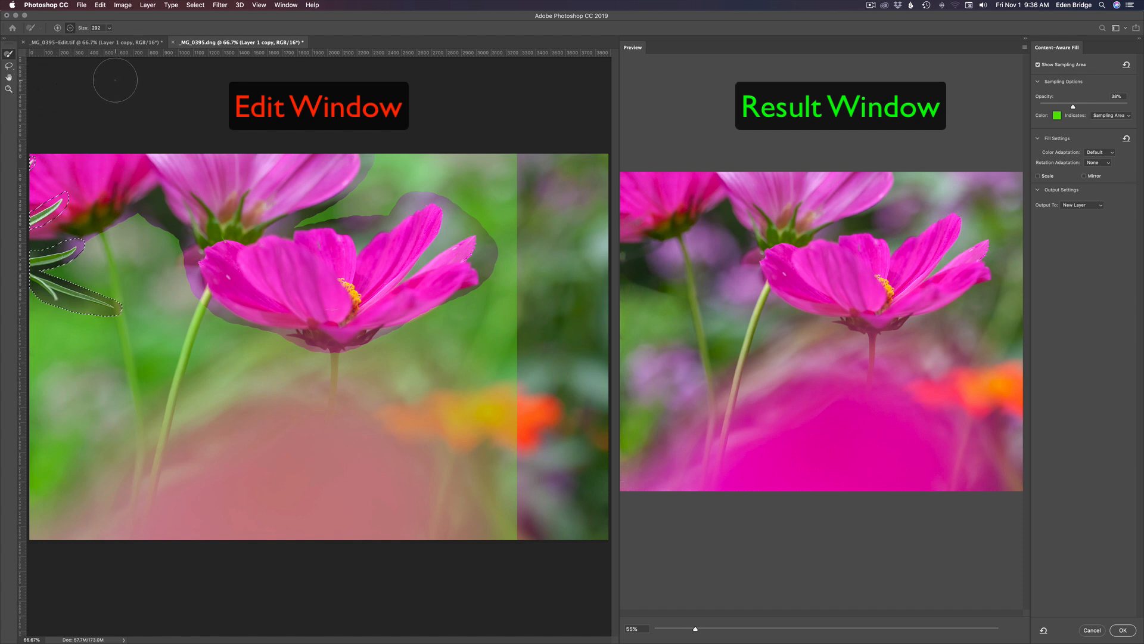
{"action": "key", "text": "alt"}
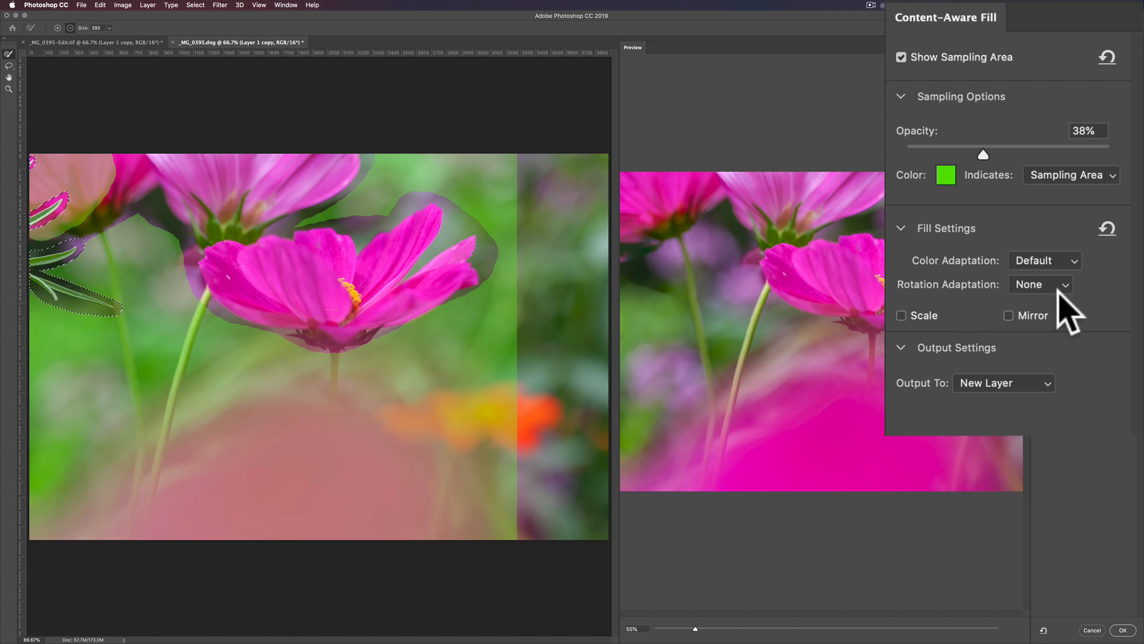
Try the None and High color adaptation settings for the fill.
{"action": "left_click", "coordinate": [1073, 259]}
{"action": "left_click", "coordinate": [1054, 244]}
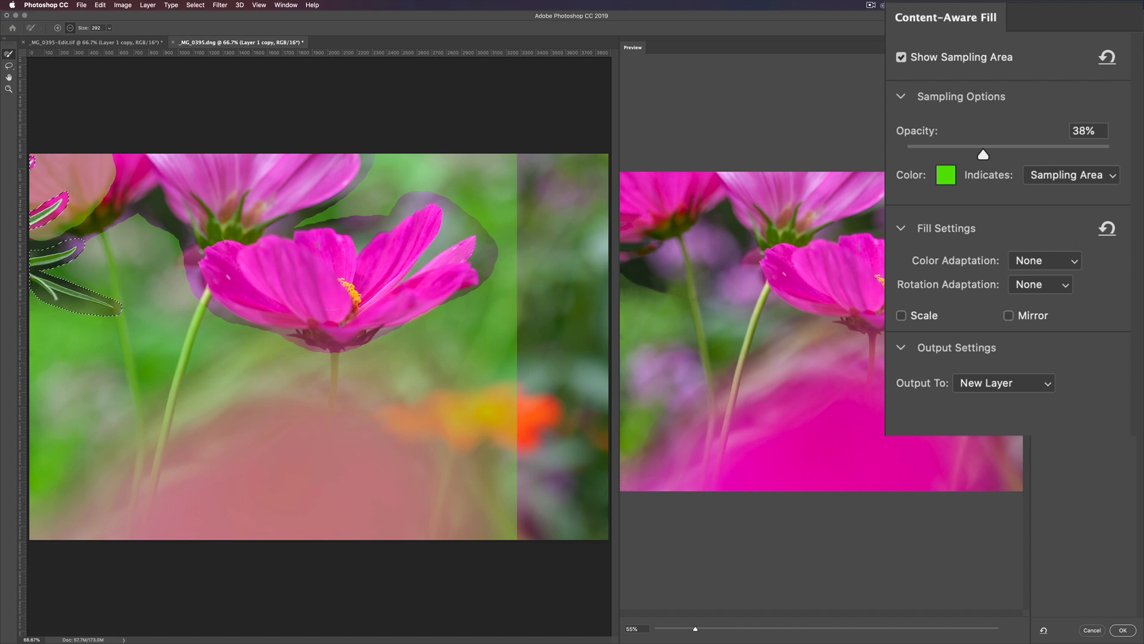
{"action": "left_click", "coordinate": [1073, 255]}
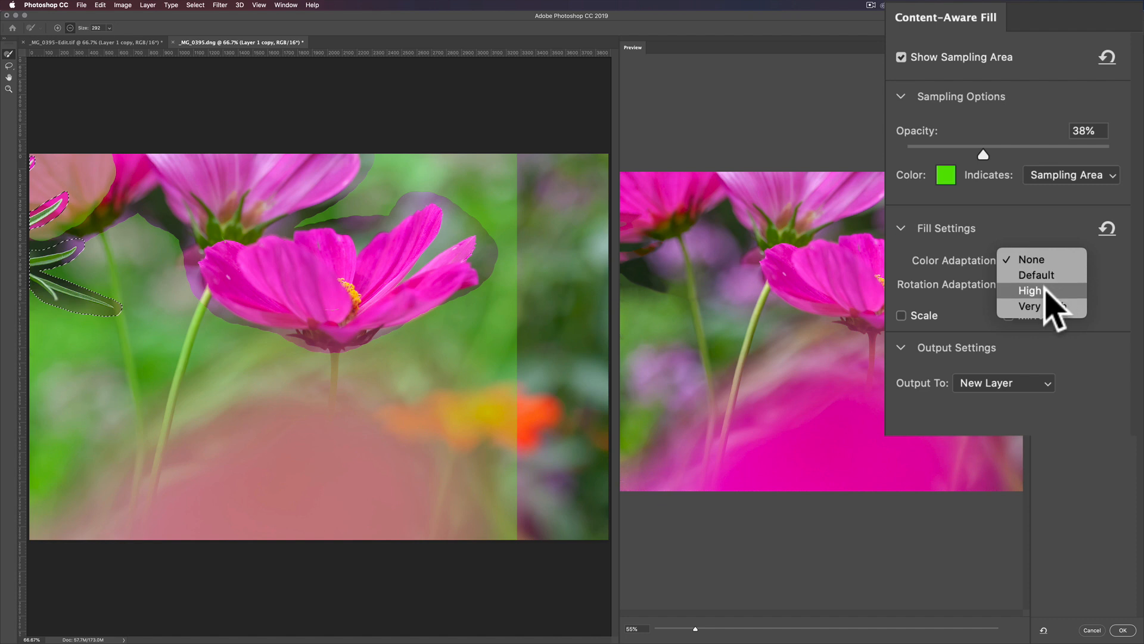
{"action": "left_click", "coordinate": [1046, 290]}
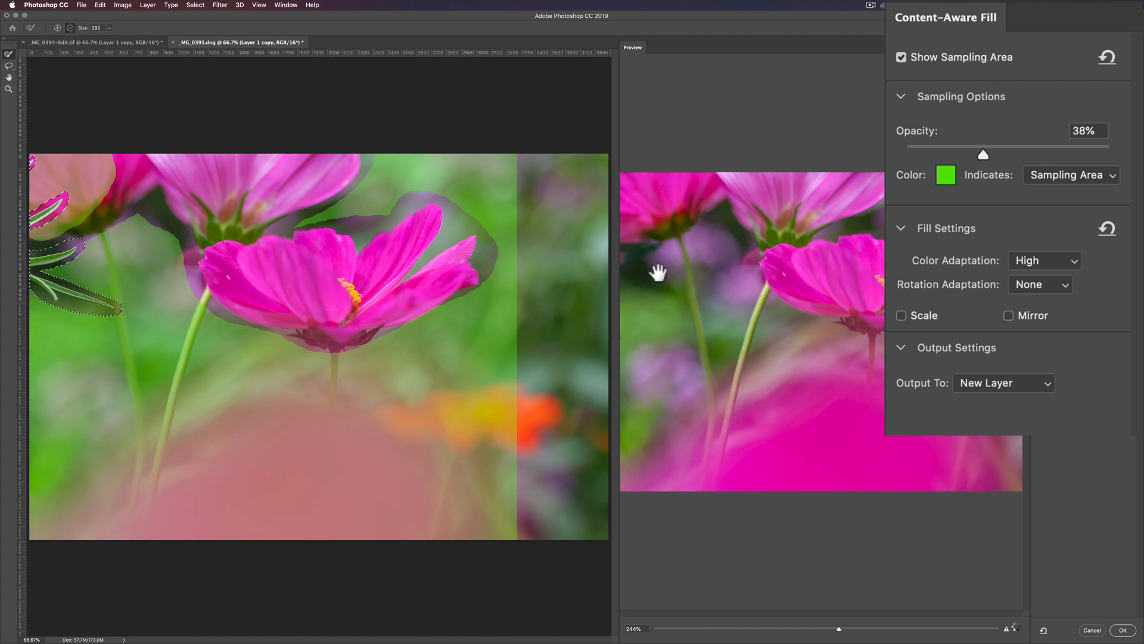
{"action": "left_click", "coordinate": [1106, 176]}
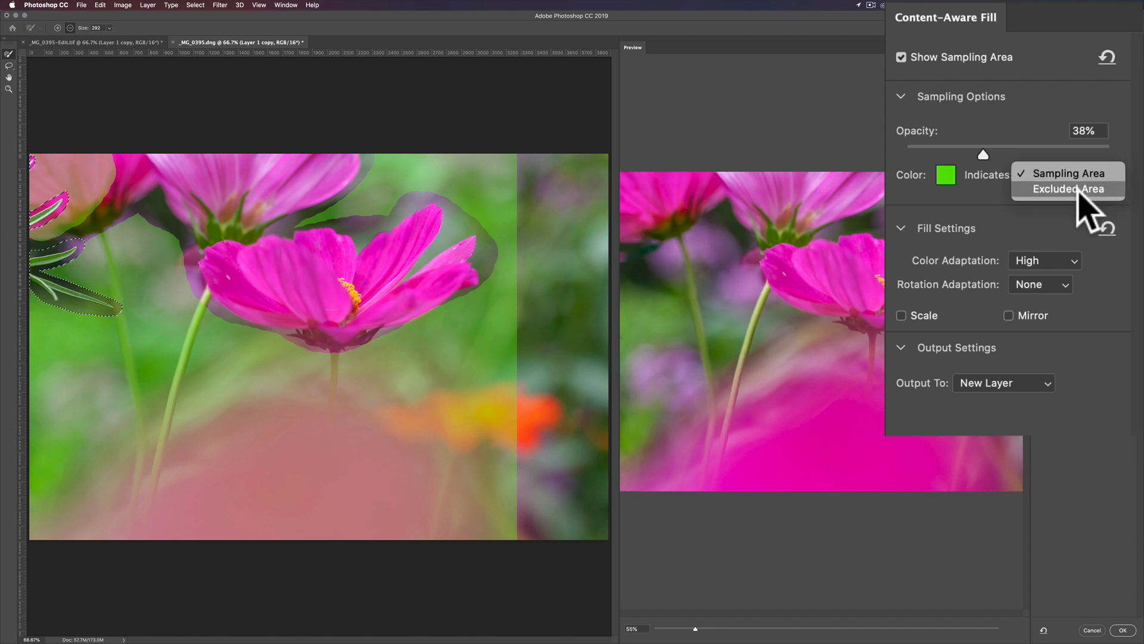
{"action": "left_click", "coordinate": [990, 187]}
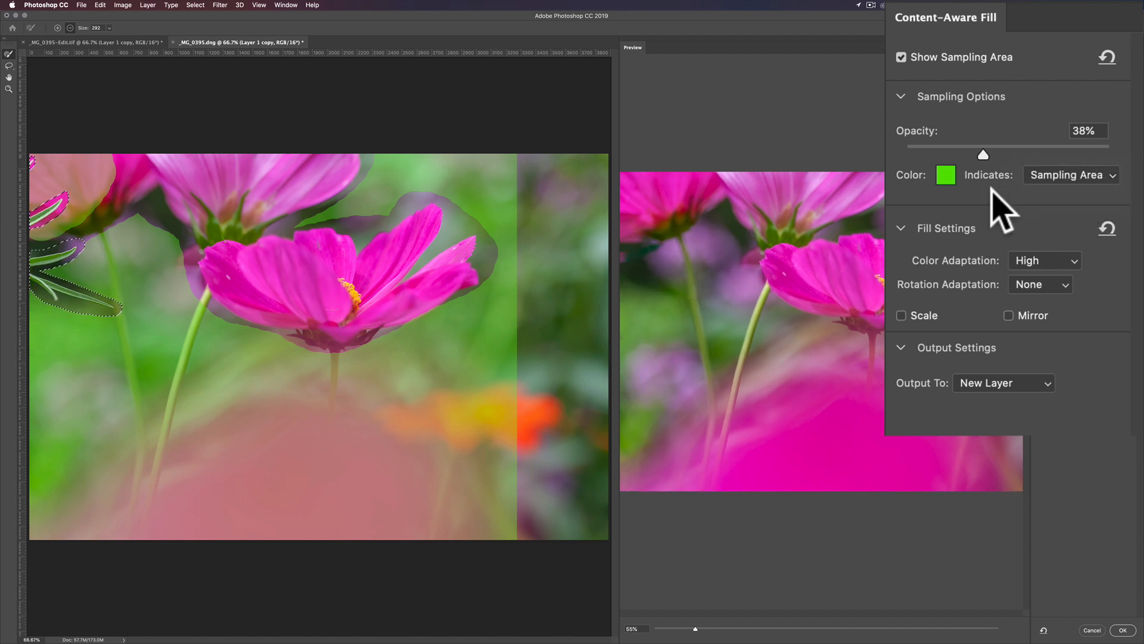
{"action": "left_click", "coordinate": [1104, 179]}
{"action": "left_click", "coordinate": [1012, 218]}
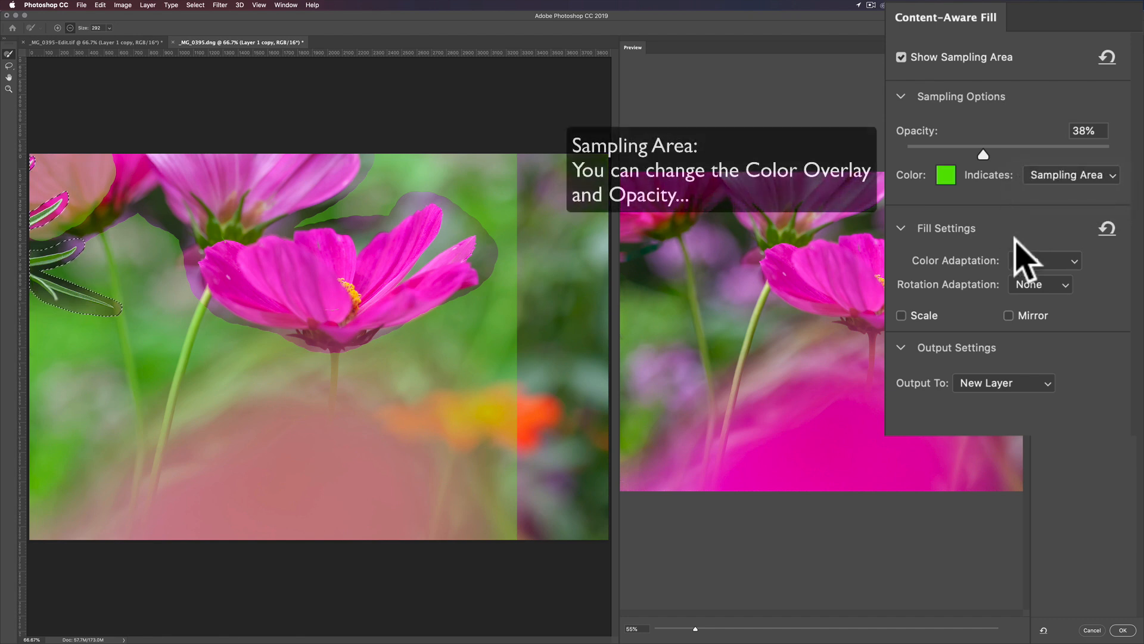
Set the fill's color adaptation to Very High and its rotation adaptation to Low.
{"action": "left_click", "coordinate": [1073, 261]}
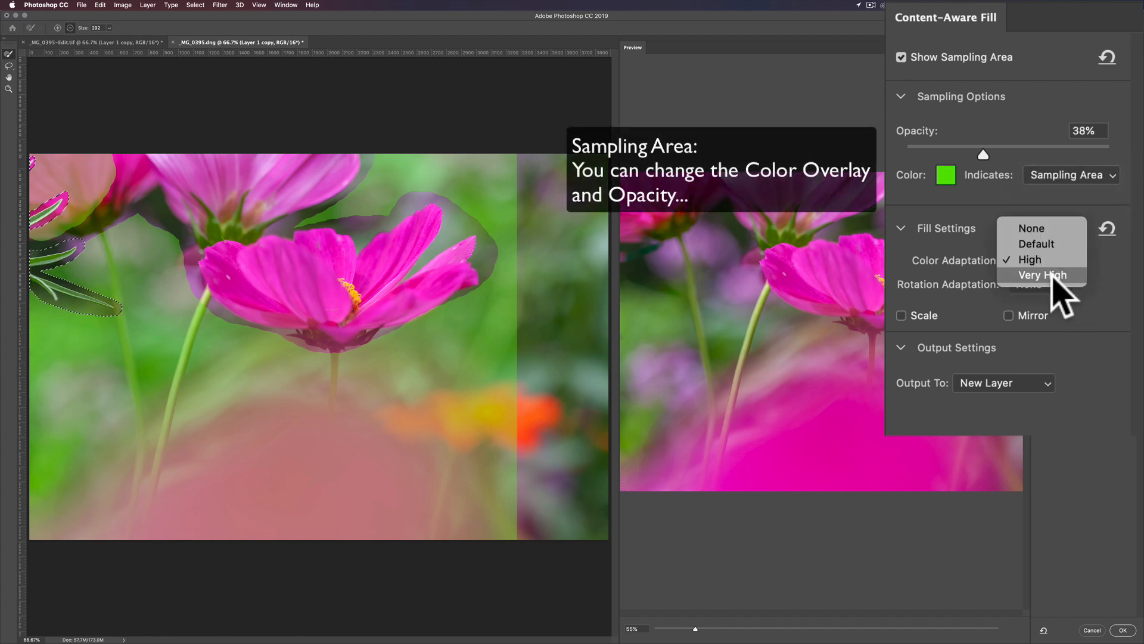
{"action": "left_click", "coordinate": [1050, 275]}
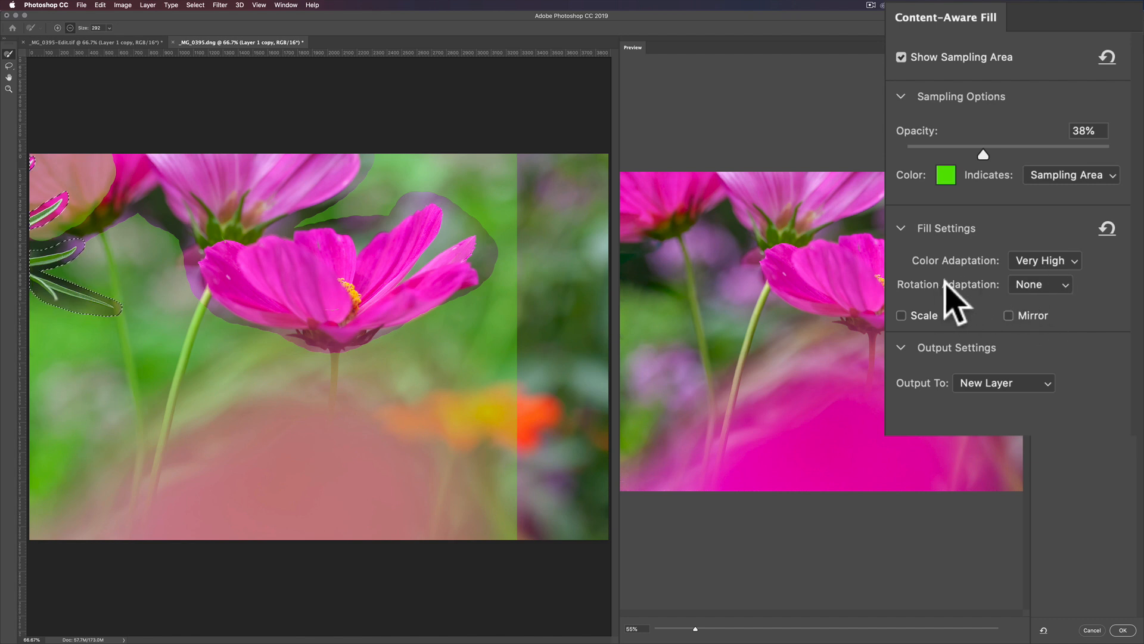
{"action": "left_click", "coordinate": [1061, 286]}
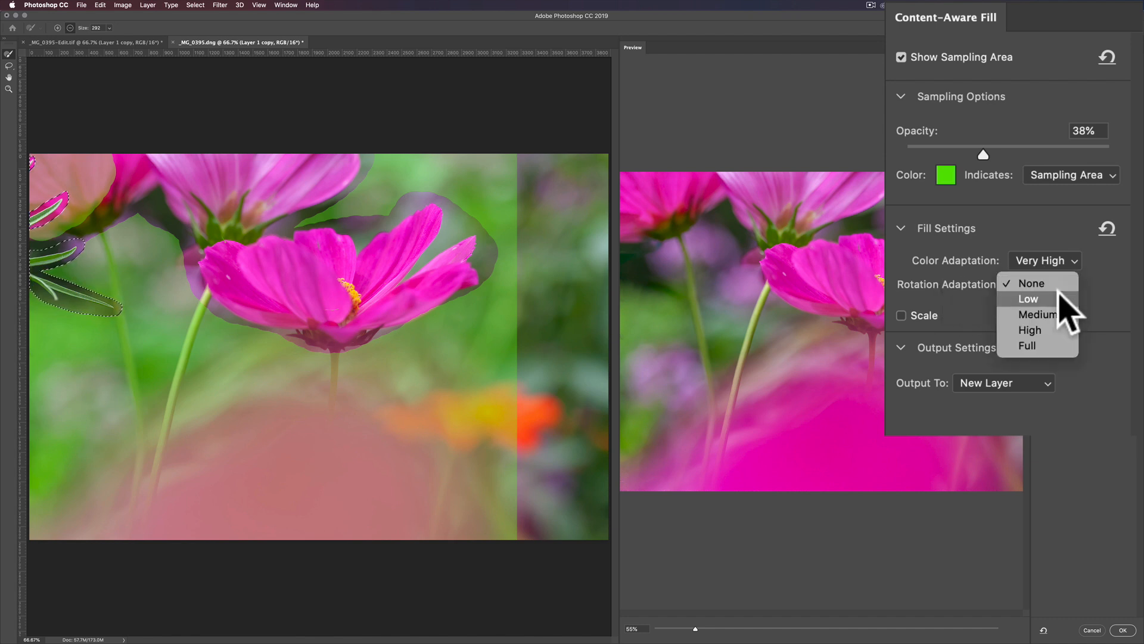
{"action": "left_click", "coordinate": [1037, 300]}
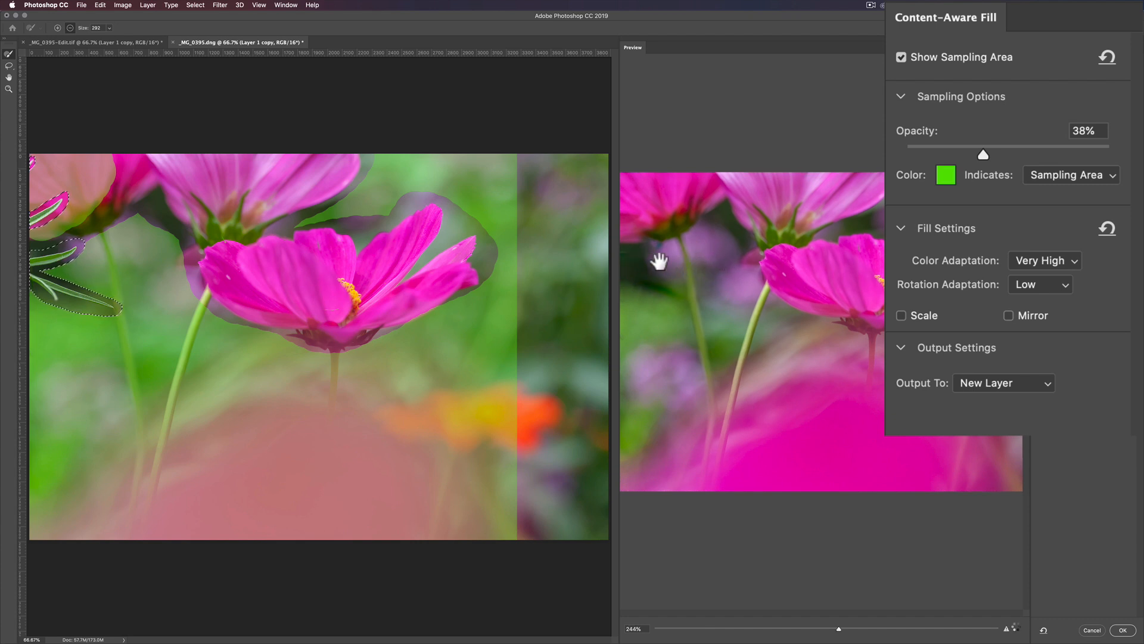
Try Medium and High rotation adaptation for the fill, and return the setting to Low.
{"action": "left_click", "coordinate": [1062, 283]}
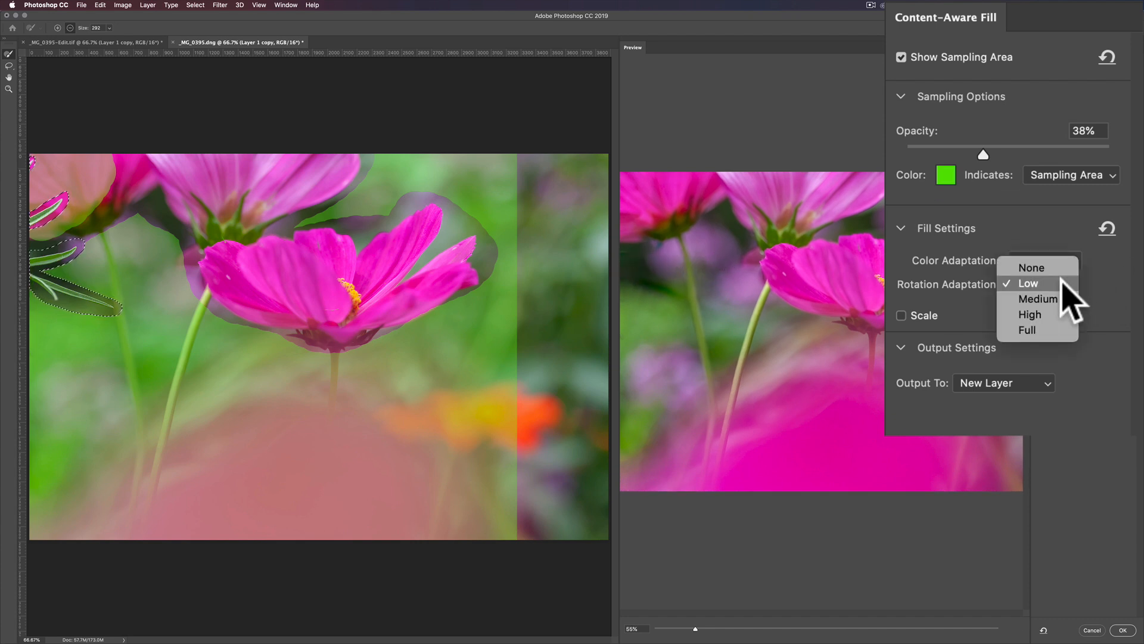
{"action": "left_click", "coordinate": [1048, 298]}
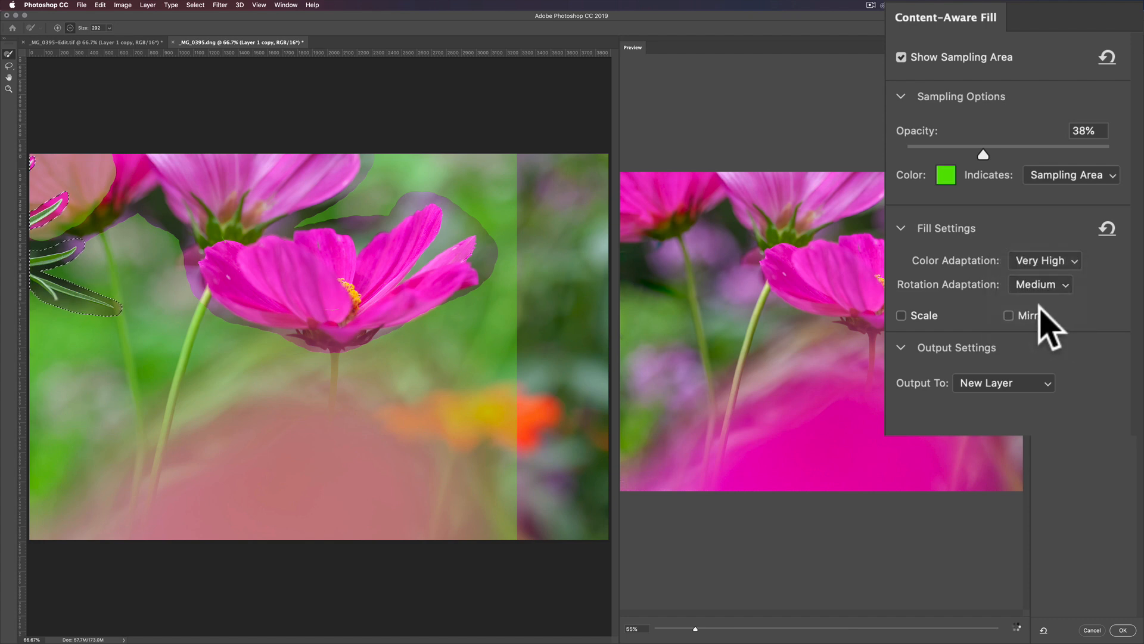
{"action": "scroll", "coordinate": [906, 230], "scroll_direction": "up", "scroll_amount": 5}
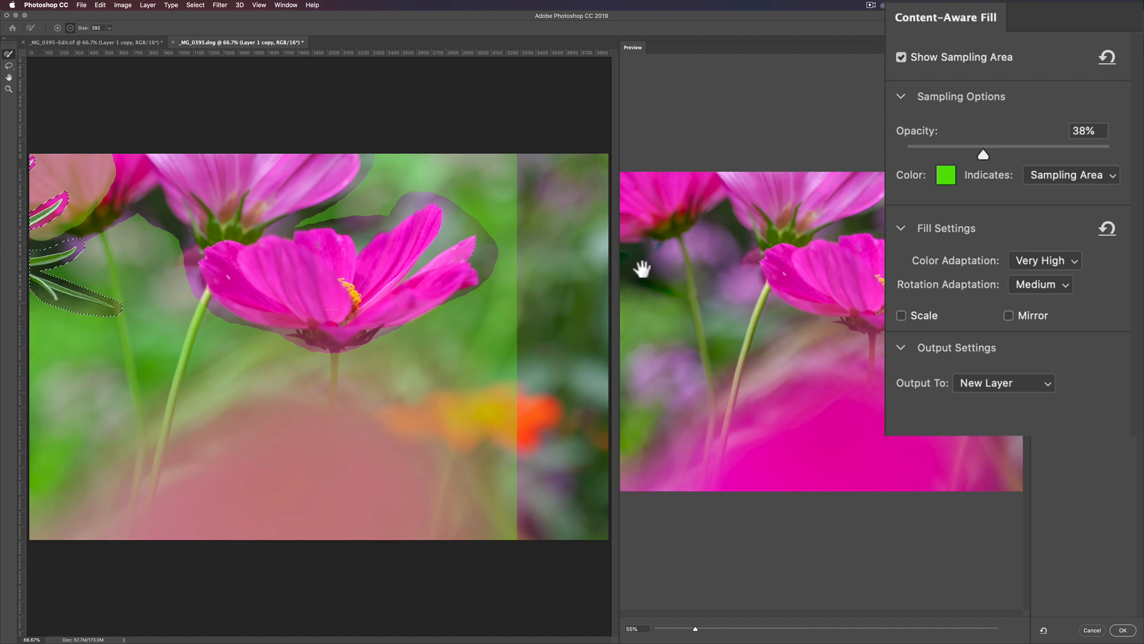
{"action": "left_click", "coordinate": [1060, 289]}
{"action": "left_click", "coordinate": [1047, 299]}
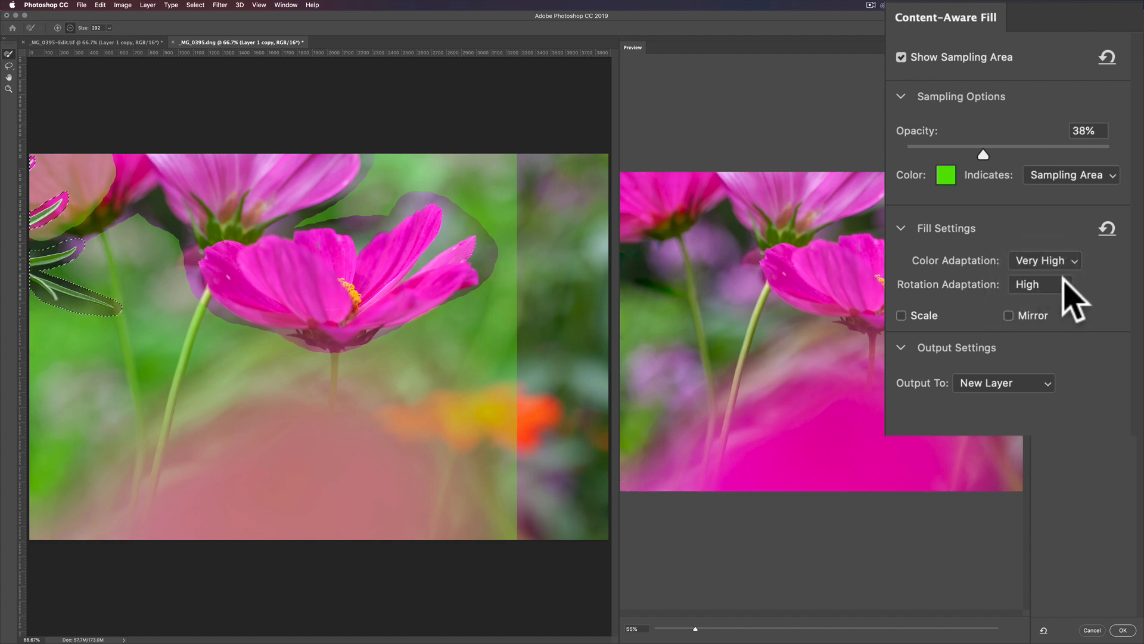
{"action": "left_click", "coordinate": [1060, 285]}
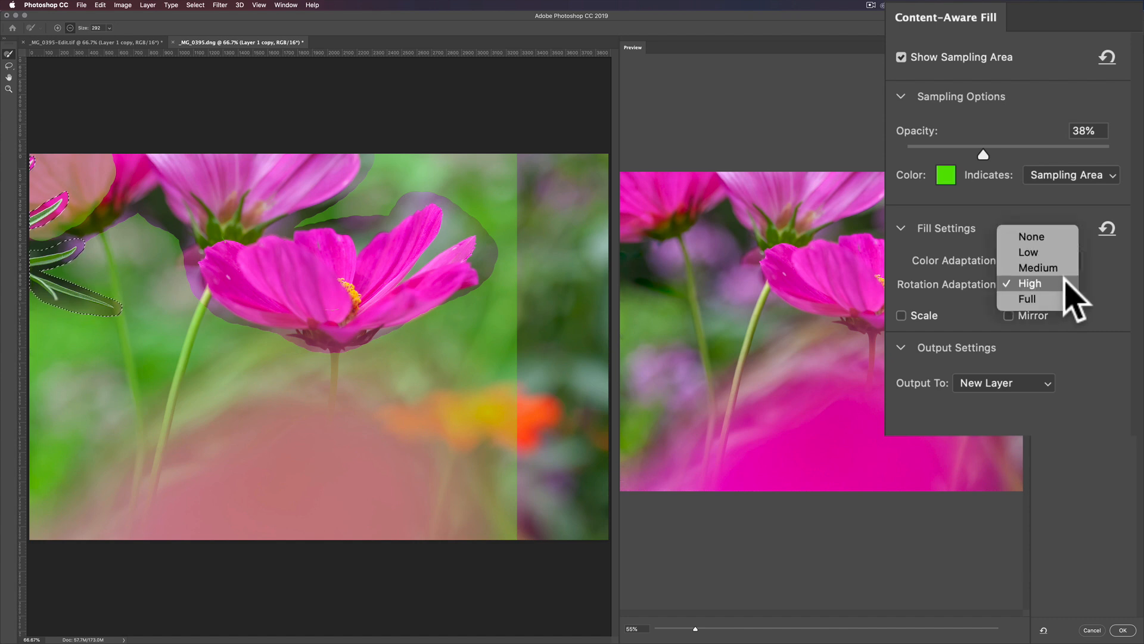
{"action": "left_click", "coordinate": [1054, 254]}
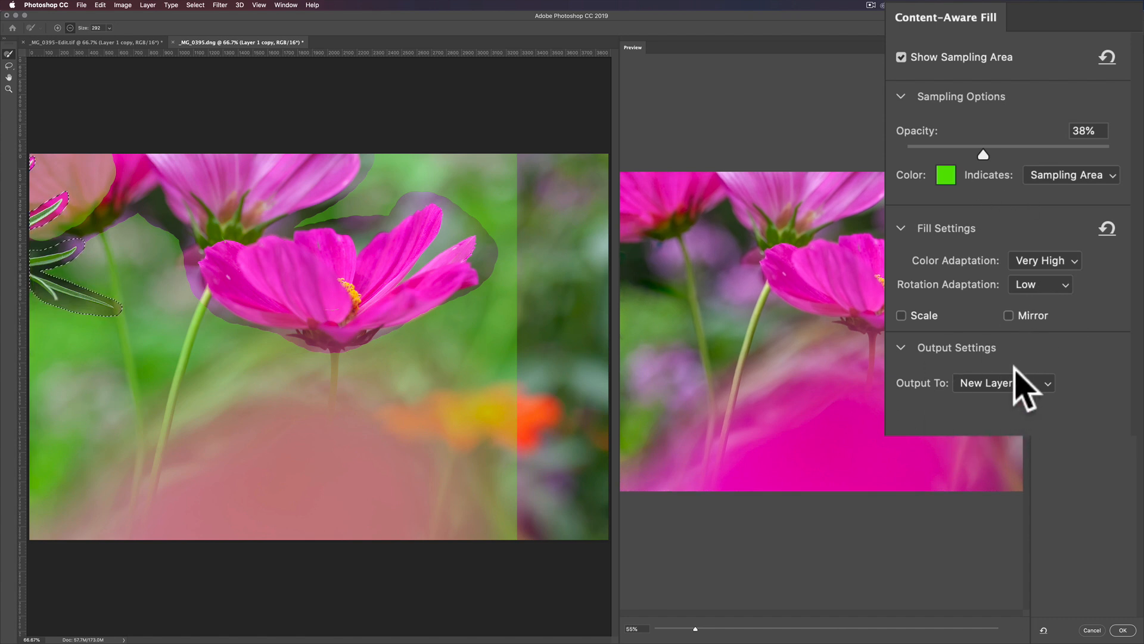
Keep the fill's output on a new layer and apply the Content-Aware Fill.
{"action": "left_click", "coordinate": [1040, 382]}
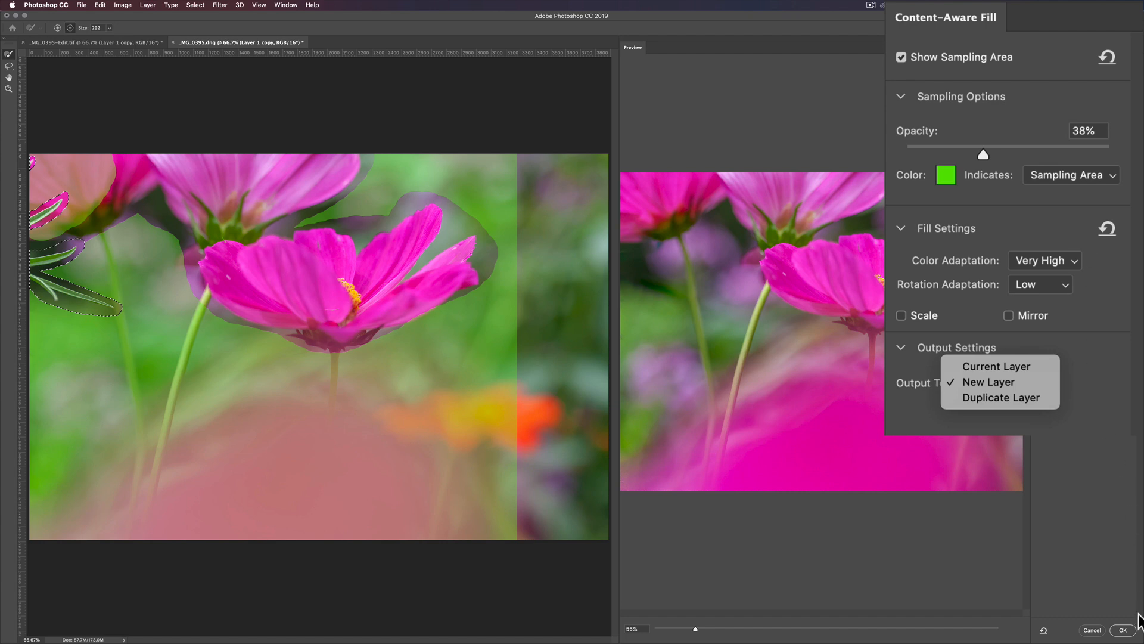
{"action": "left_click", "coordinate": [1125, 630]}
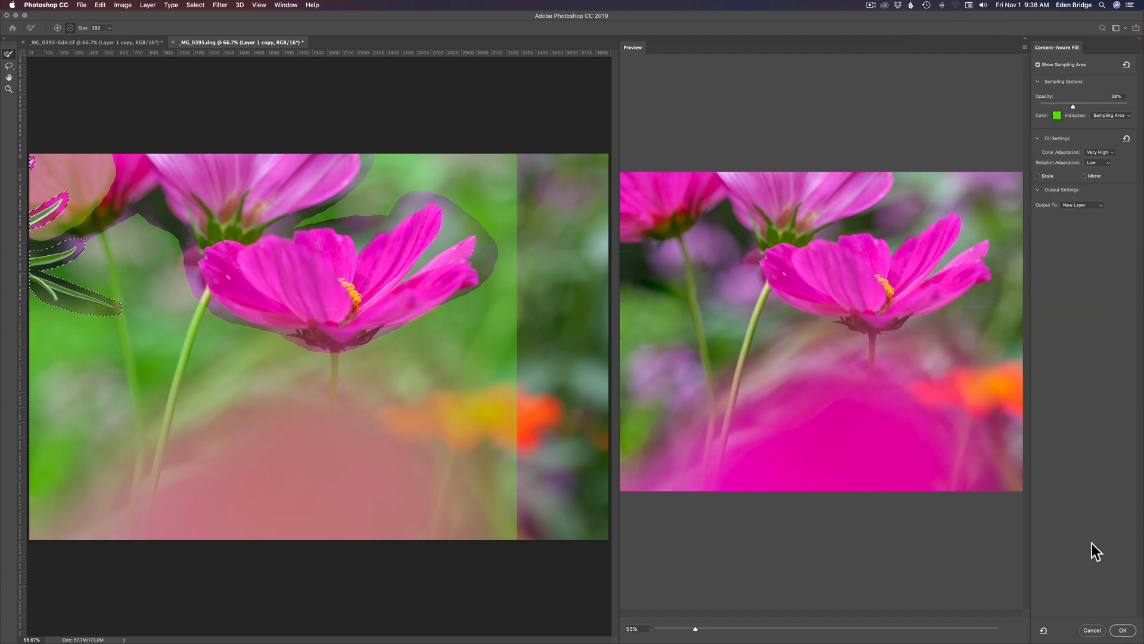
{"action": "left_click", "coordinate": [1121, 630]}
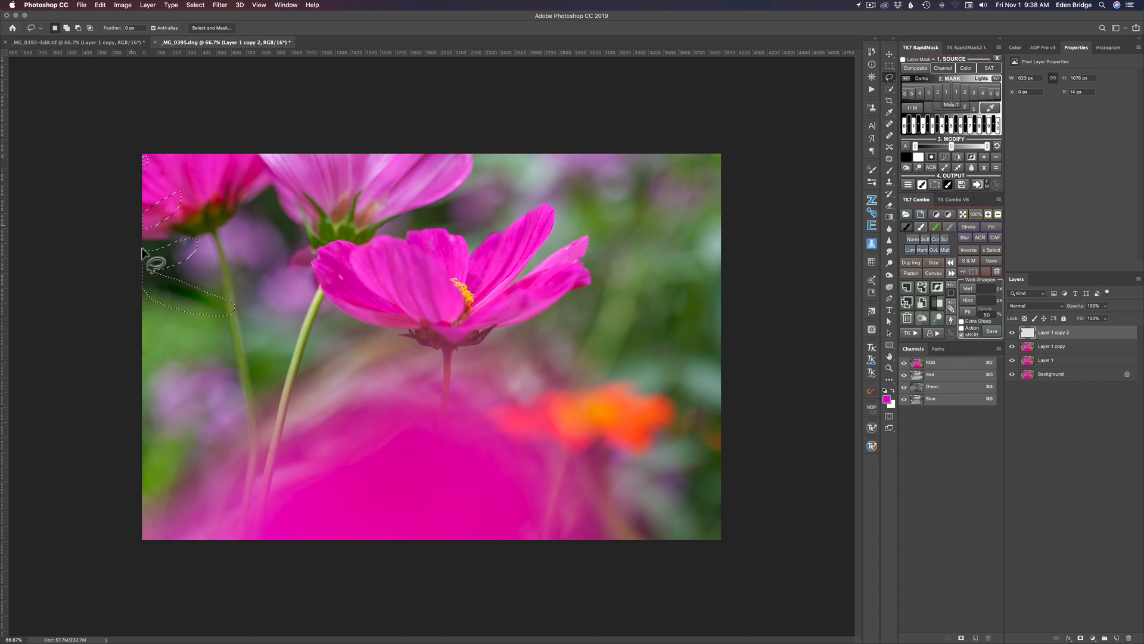
Clear the selection and, on a new layer, heal the leftover spot at the photo's left edge with a smaller Spot Healing Brush.
{"action": "key", "text": "super+d"}
{"action": "left_click", "coordinate": [1117, 639]}
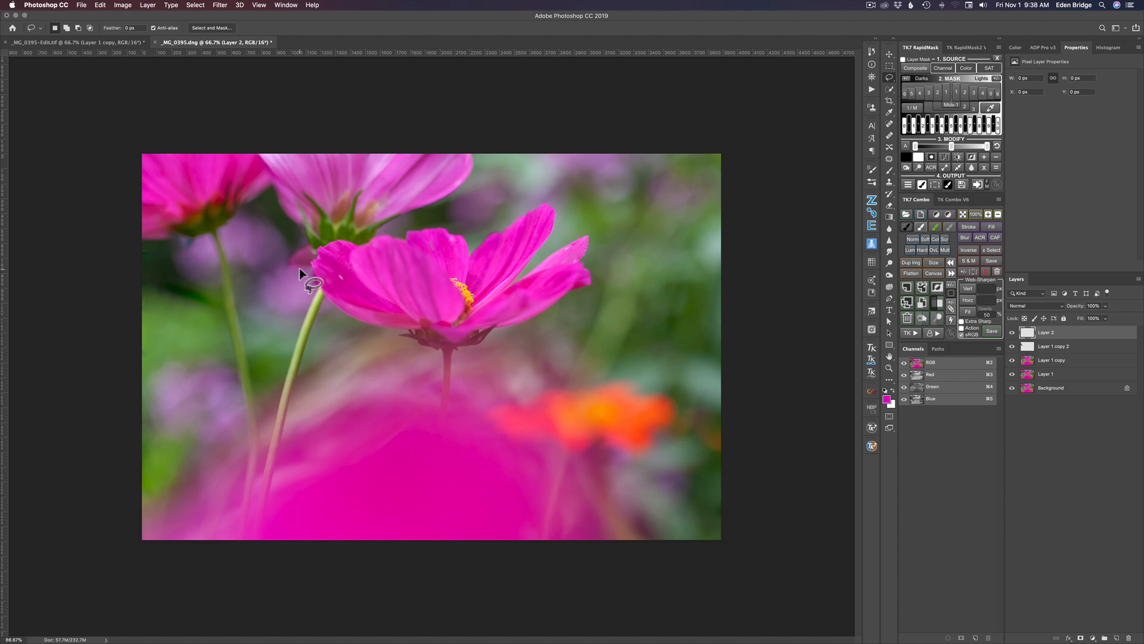
{"action": "key", "text": "j"}
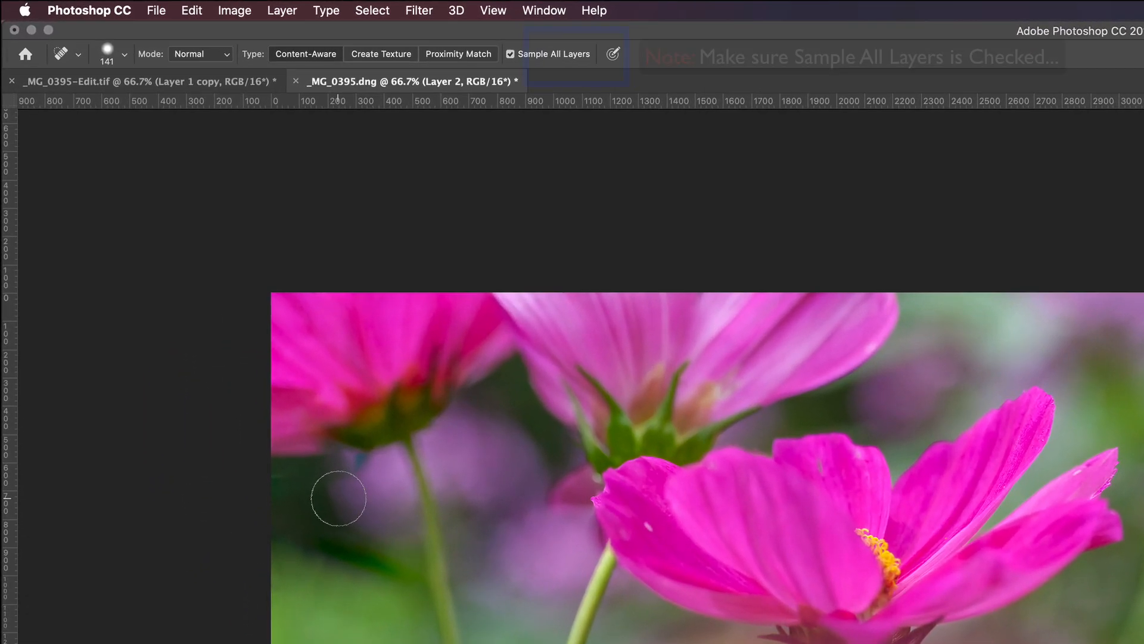
{"action": "key", "text": "bracketleft"}
{"action": "key", "text": "bracketleft"}
{"action": "key", "text": "bracketleft"}
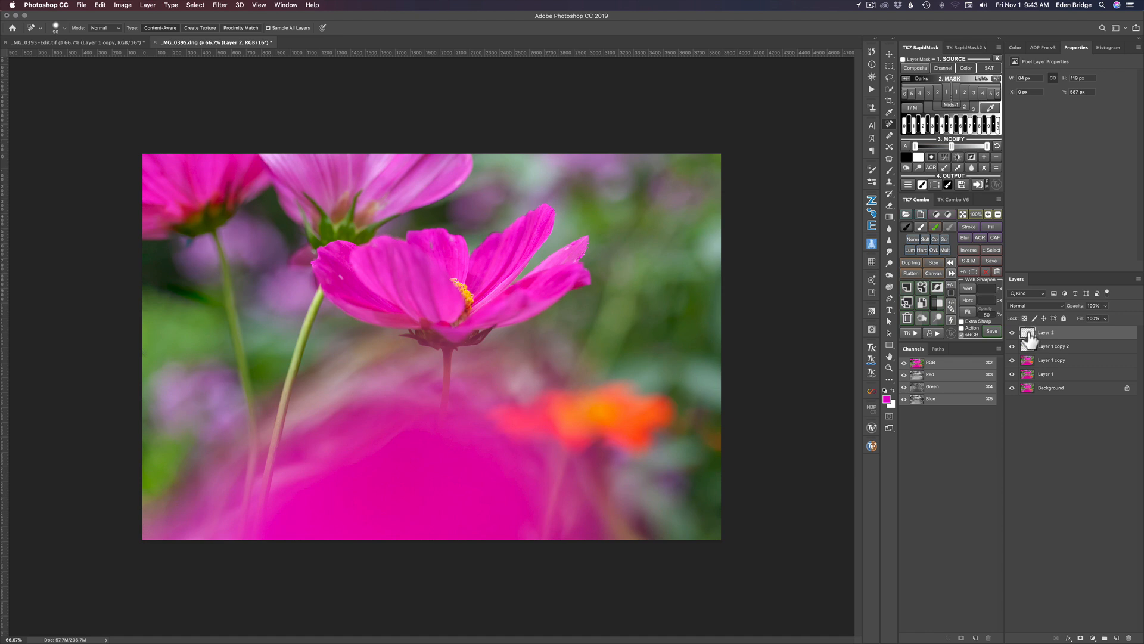
{"action": "left_click_drag", "start_coordinate": [1029, 337], "coordinate": [1033, 339]}
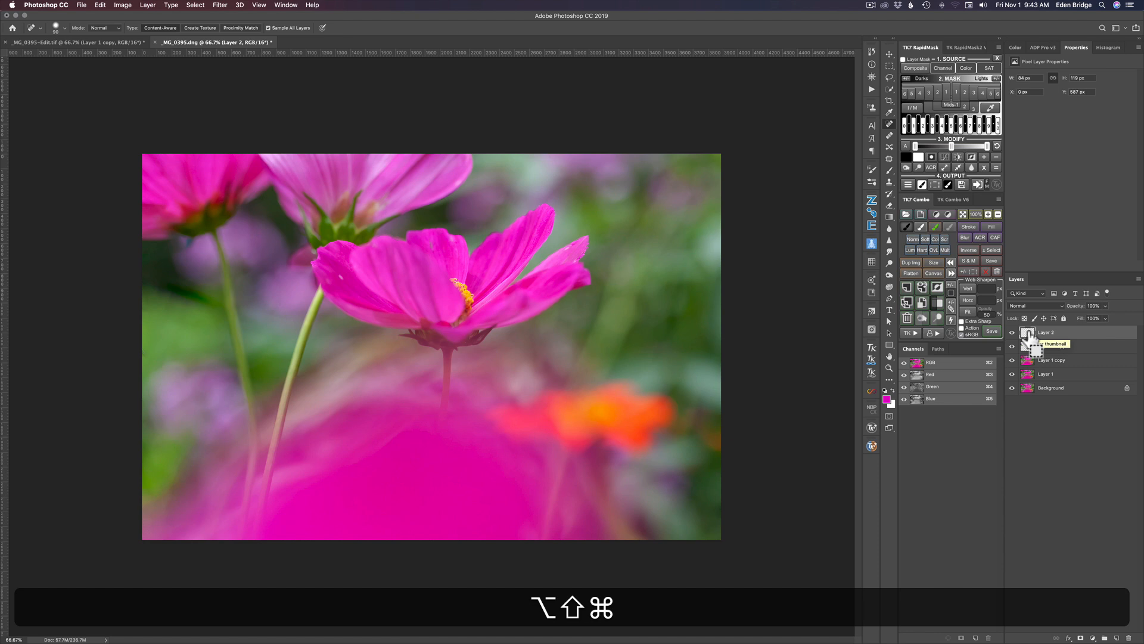
Stamp all visible layers into a merged layer on top and add an empty healing layer above it.
{"action": "key", "text": "alt+shift+super+e"}
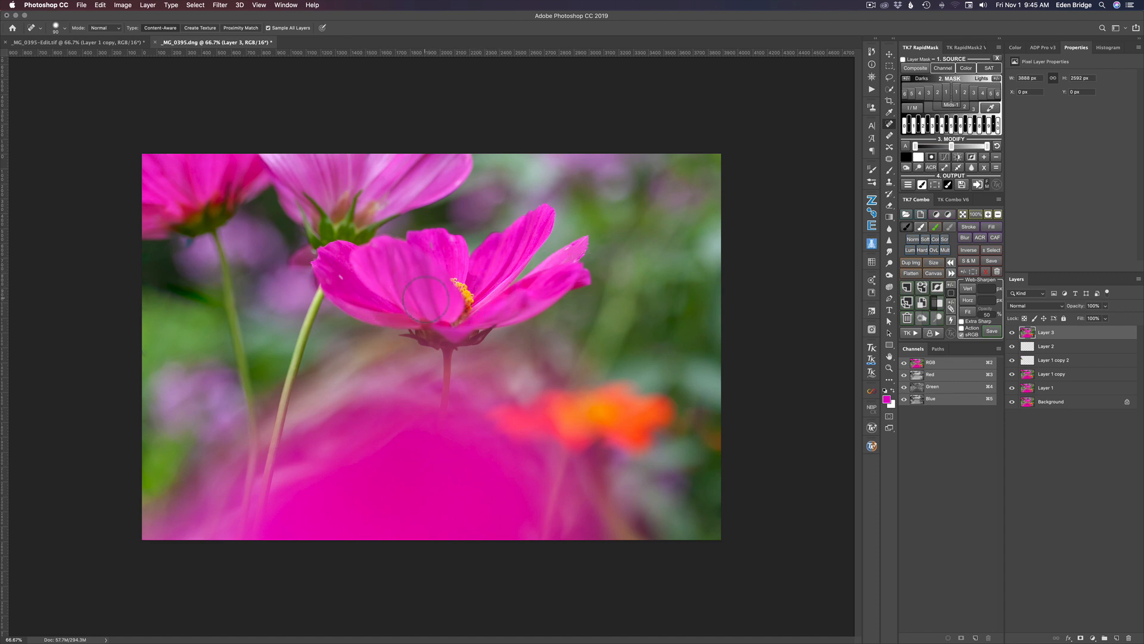
{"action": "key", "text": "j"}
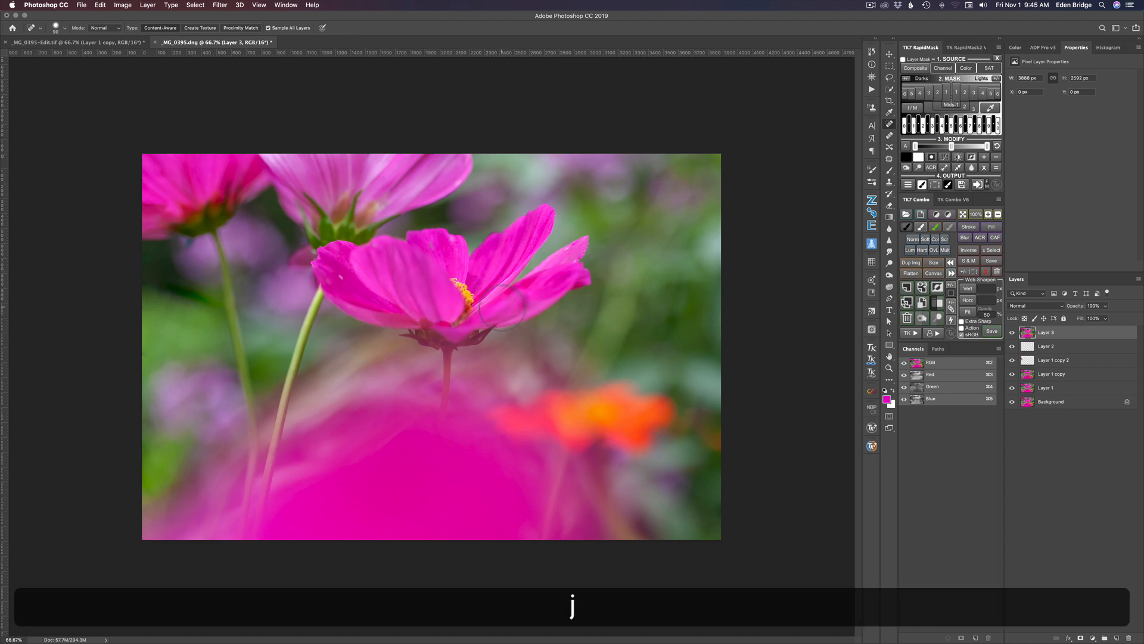
{"action": "left_click", "coordinate": [1117, 639]}
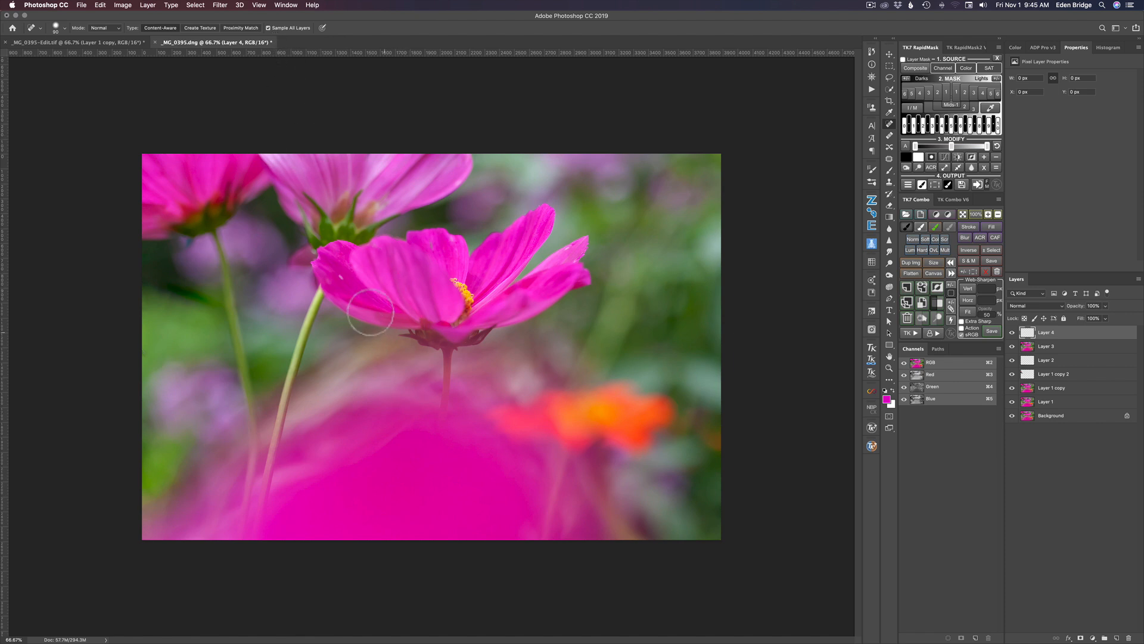
Heal the blemishes on the main flower's left and right petals with the Spot Healing Brush, and merge the healing layer down.
{"action": "left_click", "coordinate": [339, 277]}
{"action": "left_click", "coordinate": [327, 279]}
{"action": "left_click", "coordinate": [573, 245]}
{"action": "right_click", "coordinate": [1091, 339]}
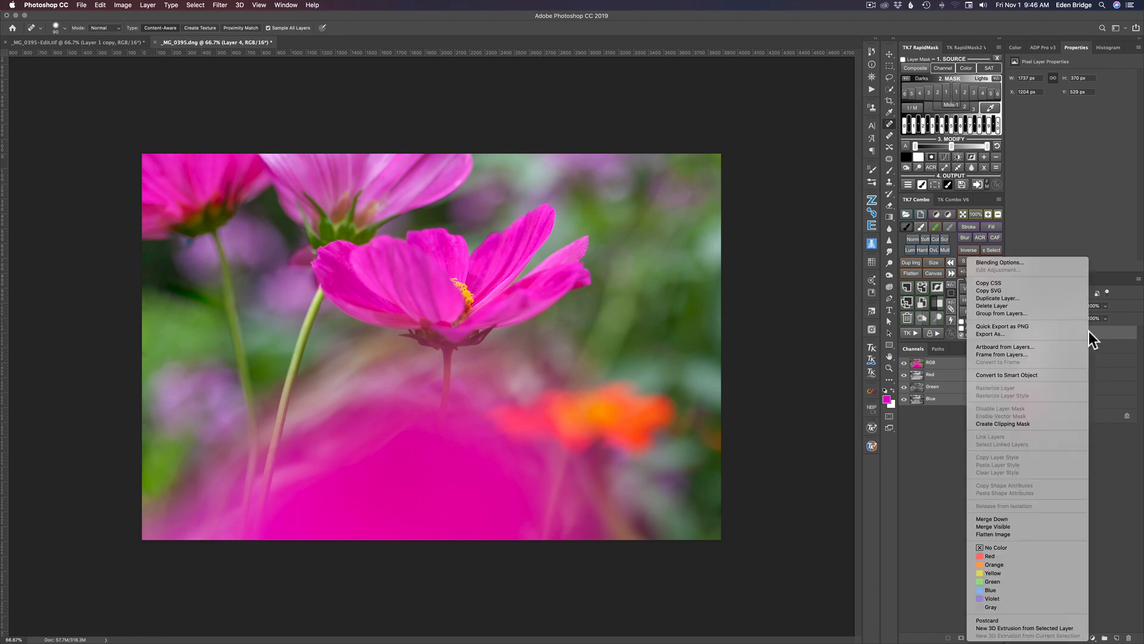
{"action": "left_click", "coordinate": [1031, 519]}
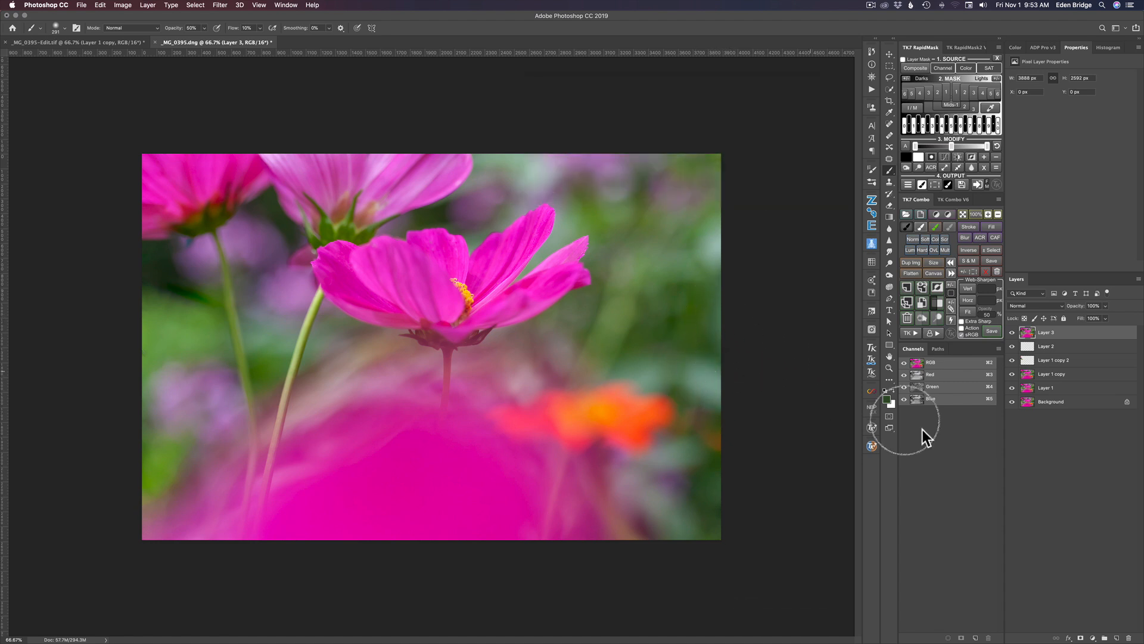
Add an empty layer and brush sampled background green over the bright spot on the upper part of the photo's right edge.
{"action": "left_click", "coordinate": [1117, 638]}
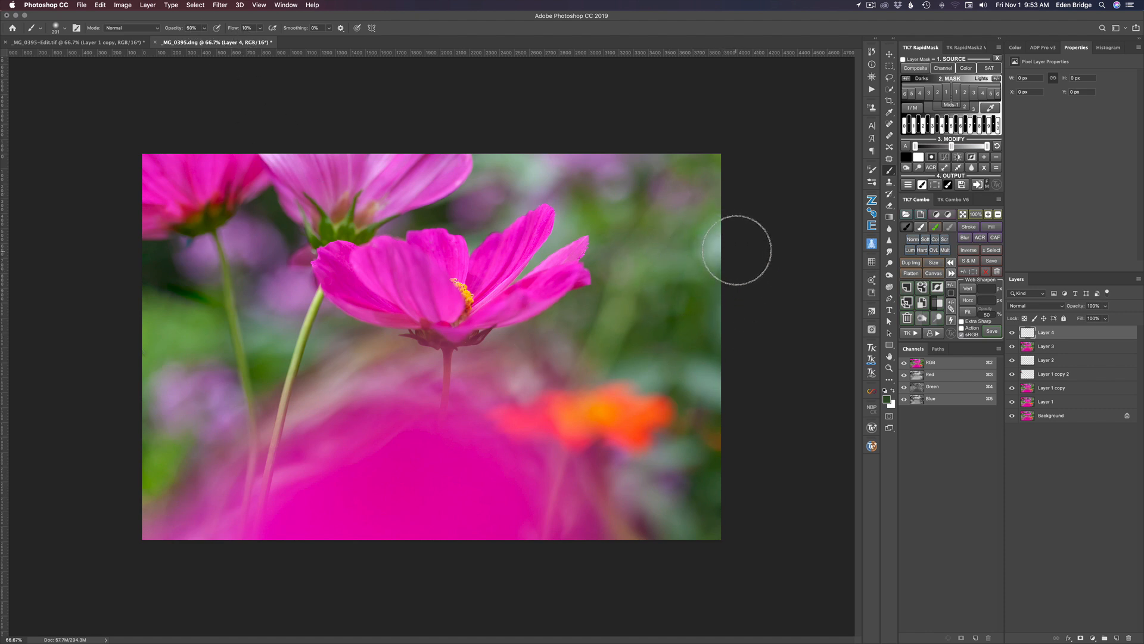
{"action": "key", "text": "alt"}
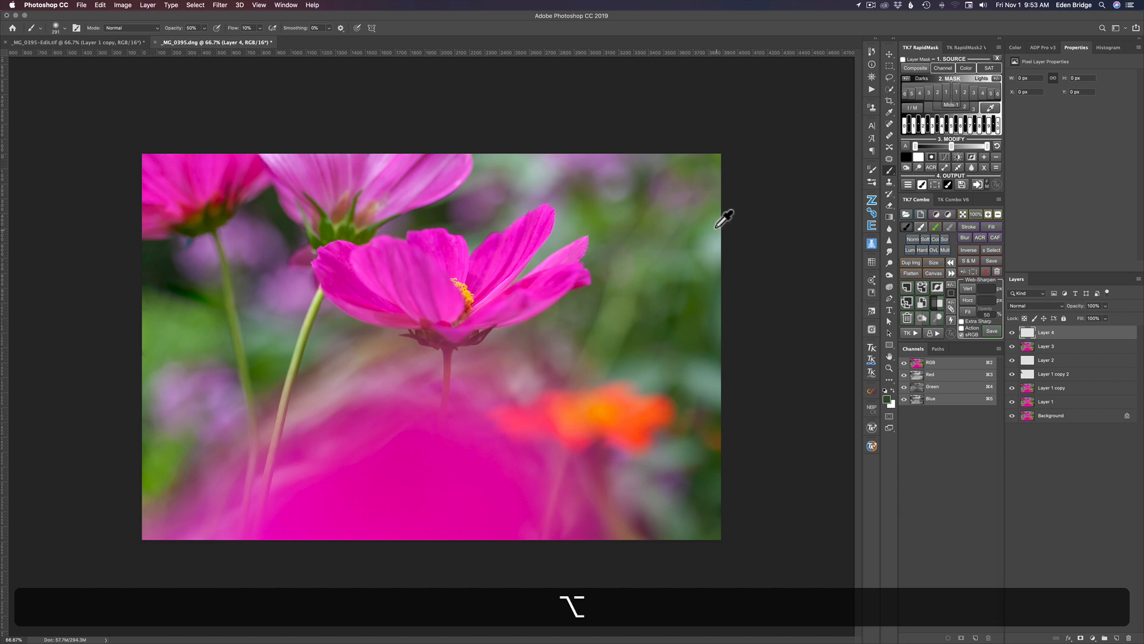
{"action": "left_click", "coordinate": [712, 224], "text": "alt"}
{"action": "left_click_drag", "start_coordinate": [717, 243], "coordinate": [713, 247]}
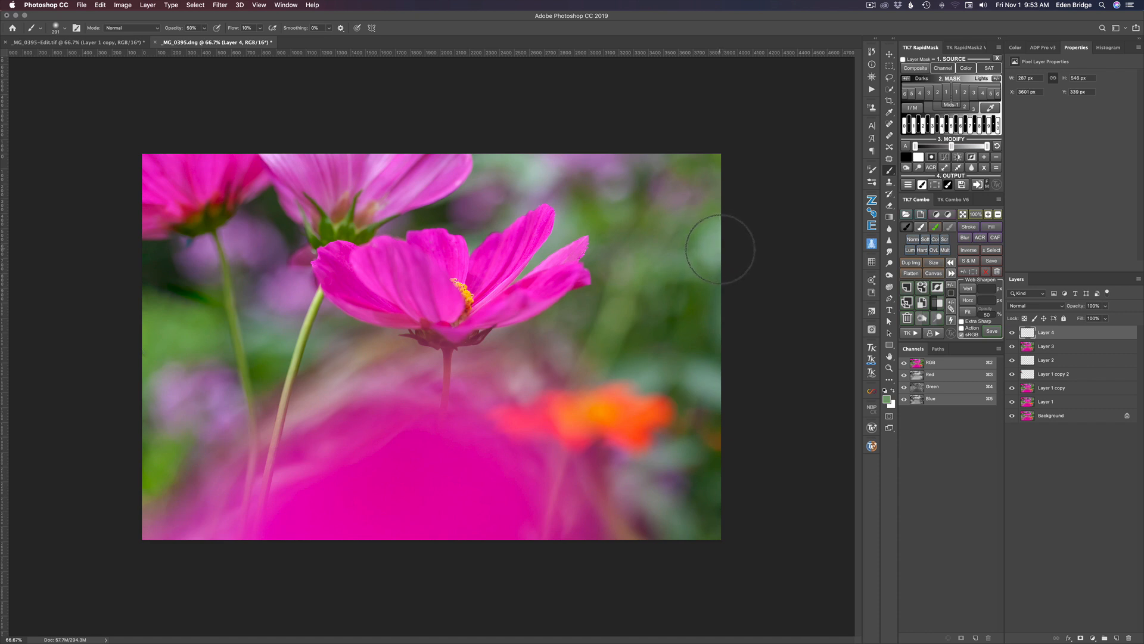
{"action": "key", "text": "alt"}
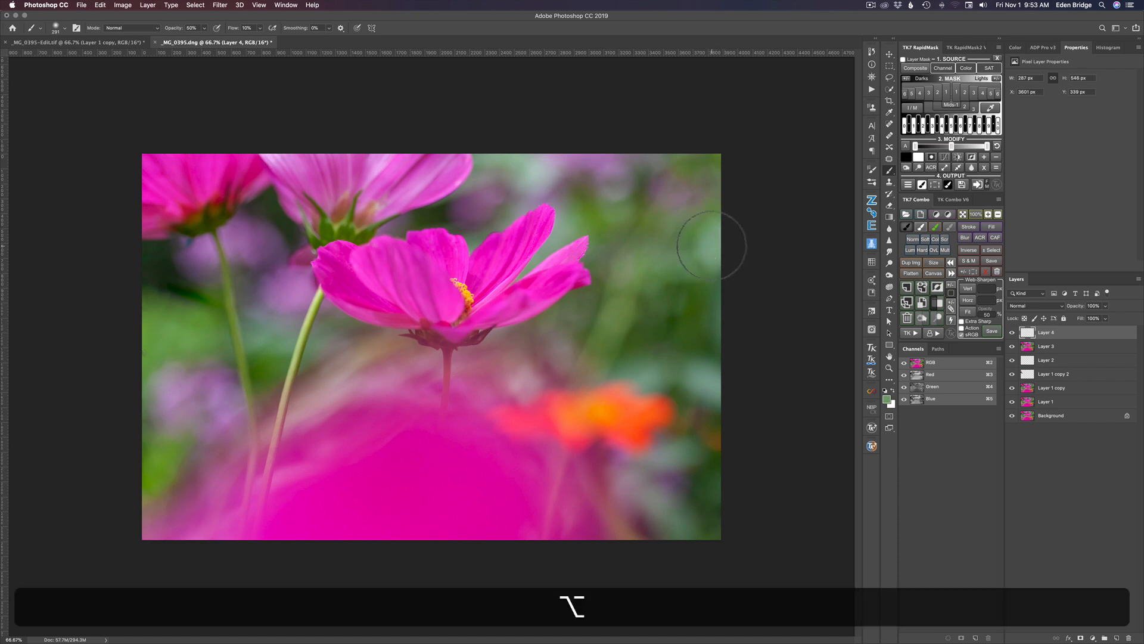
{"action": "mouse_move", "coordinate": [714, 266]}
{"action": "left_mouse_down"}
{"action": "mouse_move", "coordinate": [706, 248]}
{"action": "mouse_move", "coordinate": [723, 230]}
{"action": "left_mouse_up"}
{"action": "left_click", "coordinate": [697, 232], "text": "alt"}
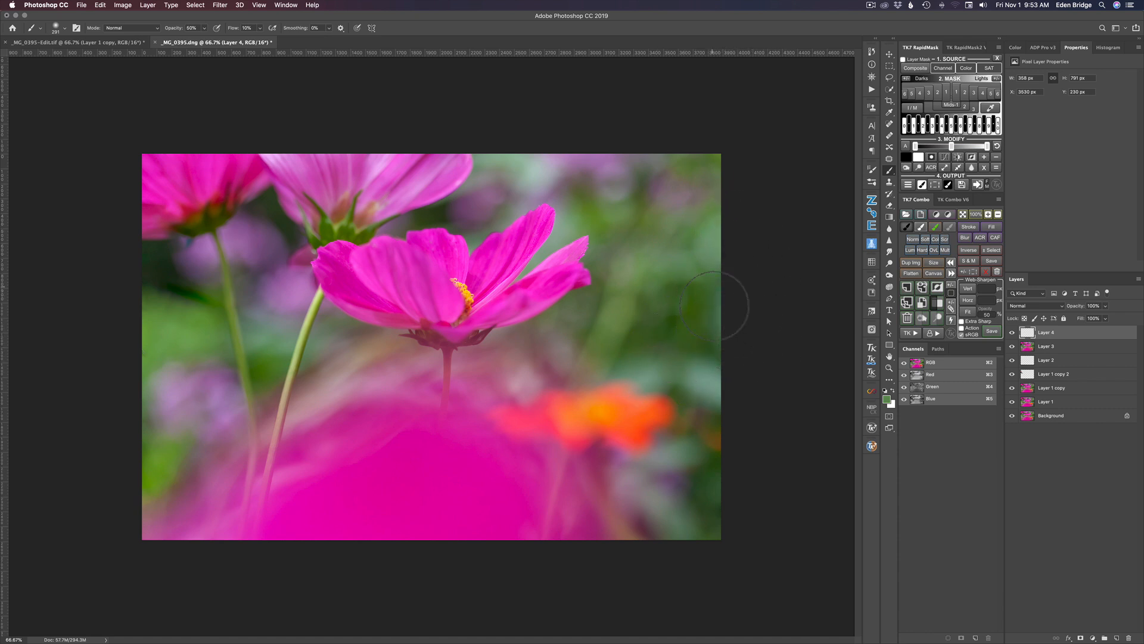
Paint sampled greens over the distracting tones midway down the photo's right edge and above the orange flower.
{"action": "key", "text": "alt"}
{"action": "key", "text": "alt"}
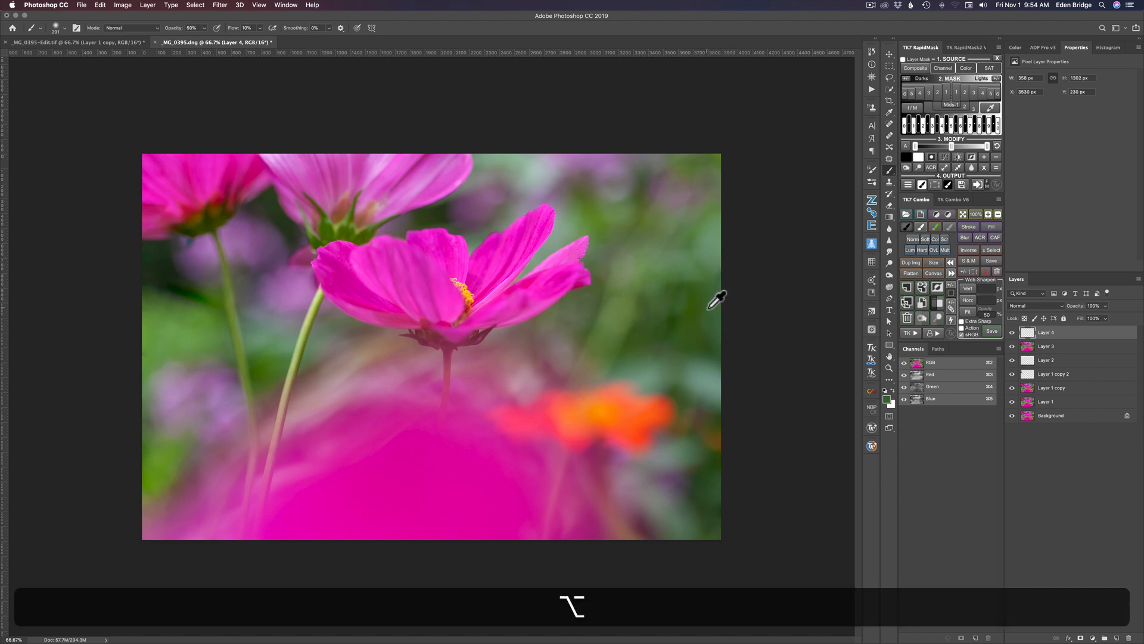
{"action": "key", "text": "alt"}
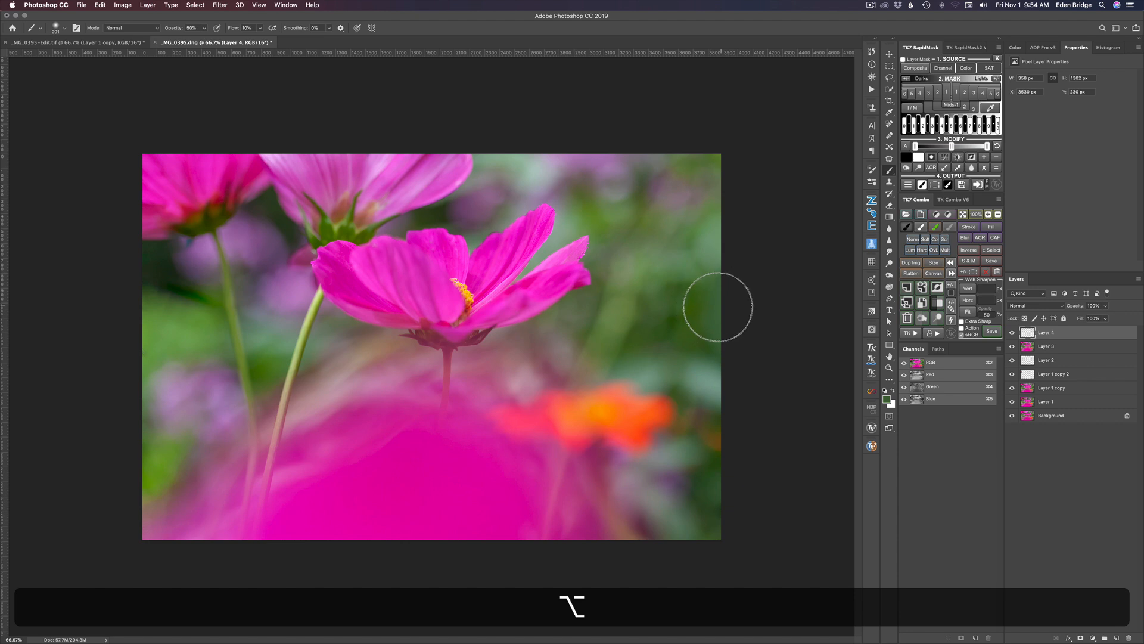
{"action": "key", "text": "alt"}
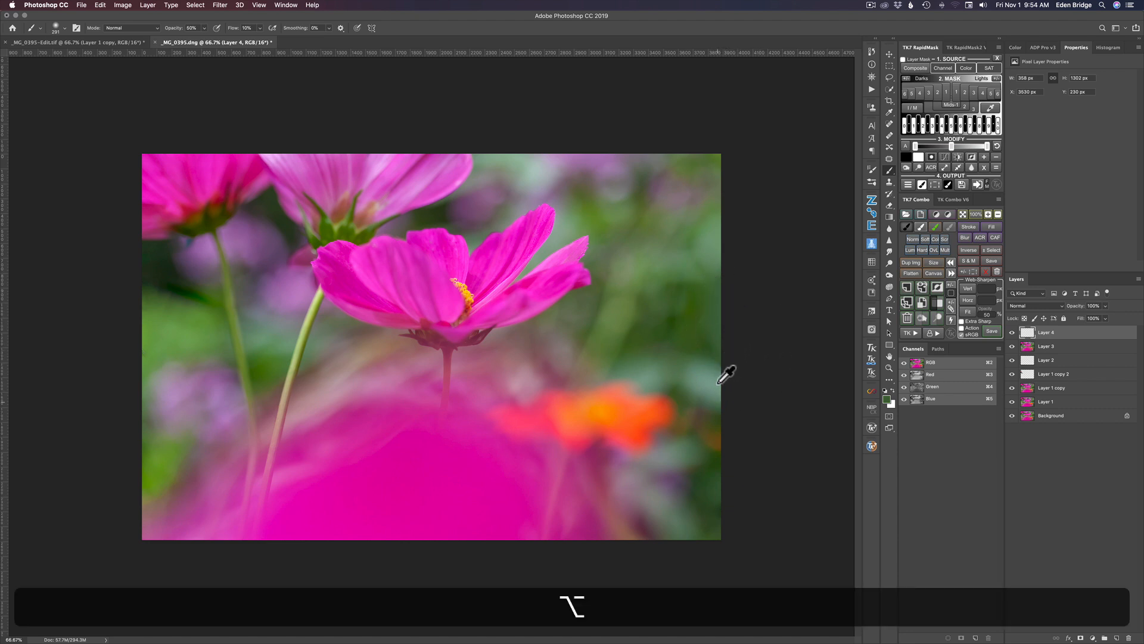
{"action": "left_click", "coordinate": [709, 353], "text": "alt"}
{"action": "mouse_move", "coordinate": [702, 362]}
{"action": "left_mouse_down"}
{"action": "mouse_move", "coordinate": [713, 388]}
{"action": "mouse_move", "coordinate": [680, 363]}
{"action": "mouse_move", "coordinate": [726, 393]}
{"action": "mouse_move", "coordinate": [691, 371]}
{"action": "left_mouse_up"}
{"action": "left_click", "coordinate": [649, 356], "text": "alt"}
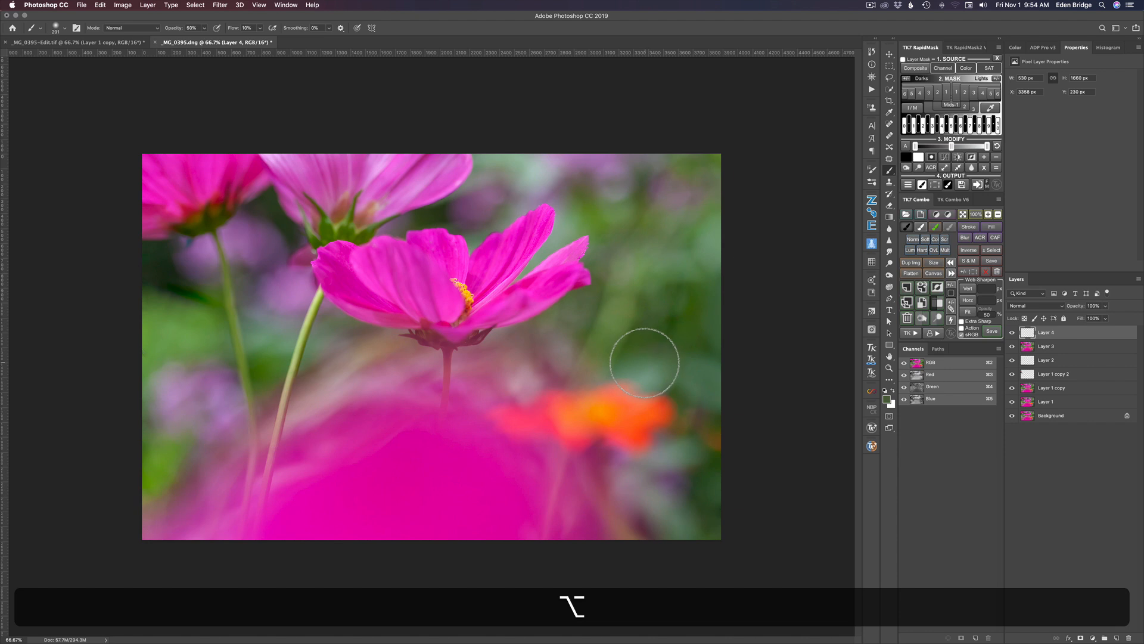
{"action": "mouse_move", "coordinate": [621, 375]}
{"action": "left_mouse_down"}
{"action": "mouse_move", "coordinate": [649, 376]}
{"action": "mouse_move", "coordinate": [649, 345]}
{"action": "mouse_move", "coordinate": [658, 372]}
{"action": "left_mouse_up"}
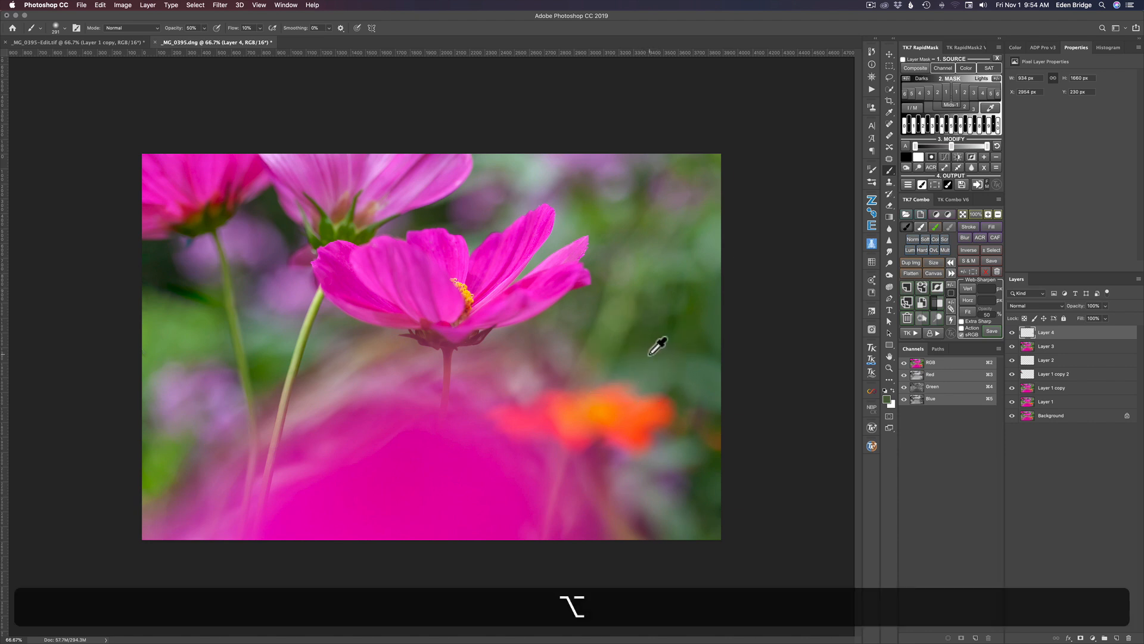
Brush sampled greens over the purple patch below the orange flower and the orange spot on the lower right edge.
{"action": "left_click", "coordinate": [640, 357], "text": "alt"}
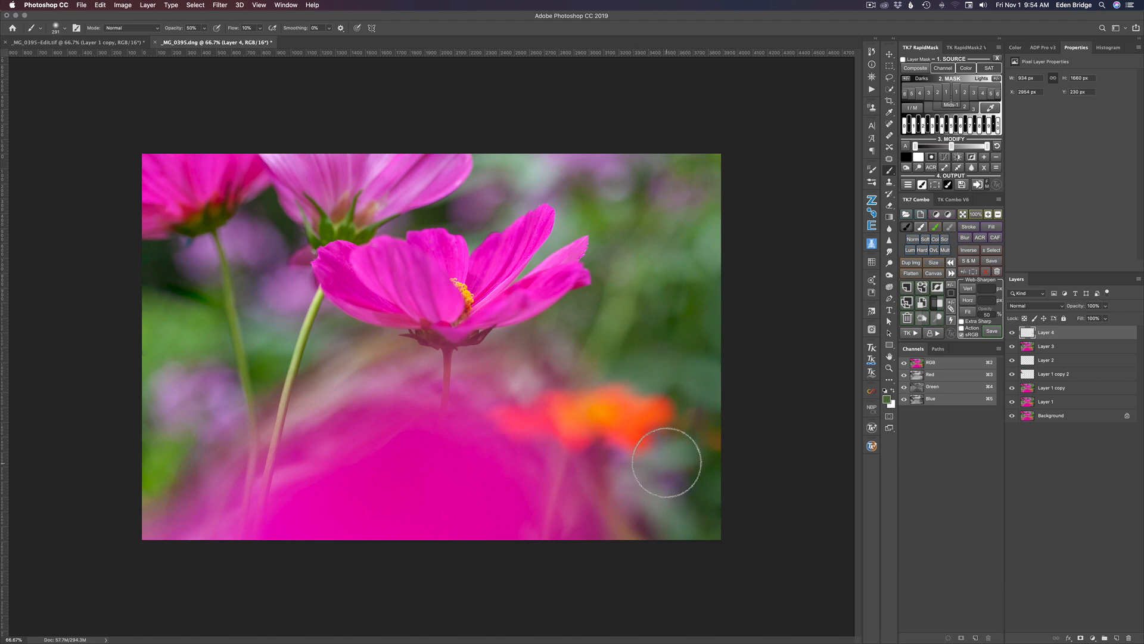
{"action": "mouse_move", "coordinate": [655, 459]}
{"action": "left_mouse_down"}
{"action": "mouse_move", "coordinate": [670, 457]}
{"action": "mouse_move", "coordinate": [651, 497]}
{"action": "mouse_move", "coordinate": [628, 475]}
{"action": "mouse_move", "coordinate": [691, 452]}
{"action": "mouse_move", "coordinate": [674, 519]}
{"action": "mouse_move", "coordinate": [669, 511]}
{"action": "mouse_move", "coordinate": [703, 542]}
{"action": "mouse_move", "coordinate": [688, 503]}
{"action": "mouse_move", "coordinate": [672, 505]}
{"action": "mouse_move", "coordinate": [678, 465]}
{"action": "mouse_move", "coordinate": [643, 484]}
{"action": "mouse_move", "coordinate": [647, 475]}
{"action": "left_mouse_up"}
{"action": "key", "text": "alt"}
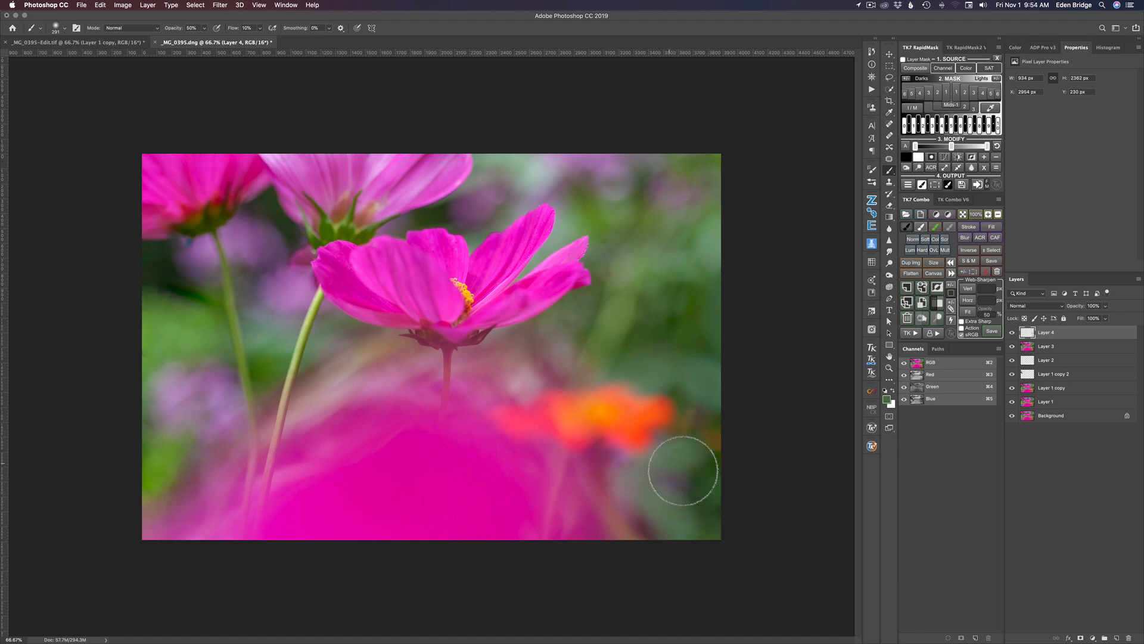
{"action": "key", "text": "alt"}
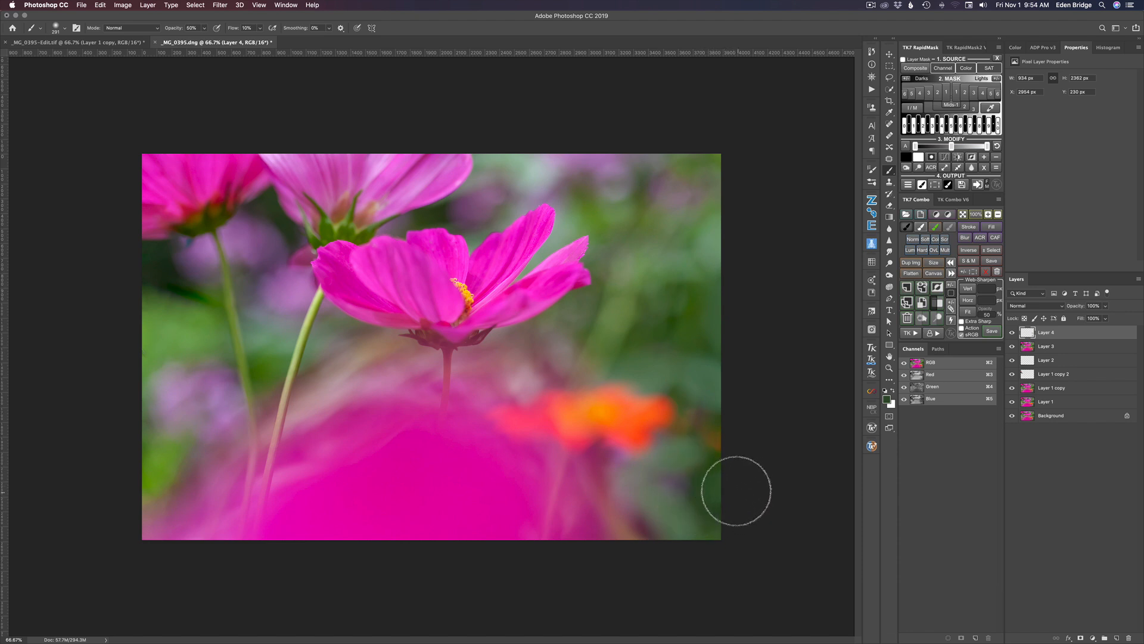
{"action": "key", "text": "alt"}
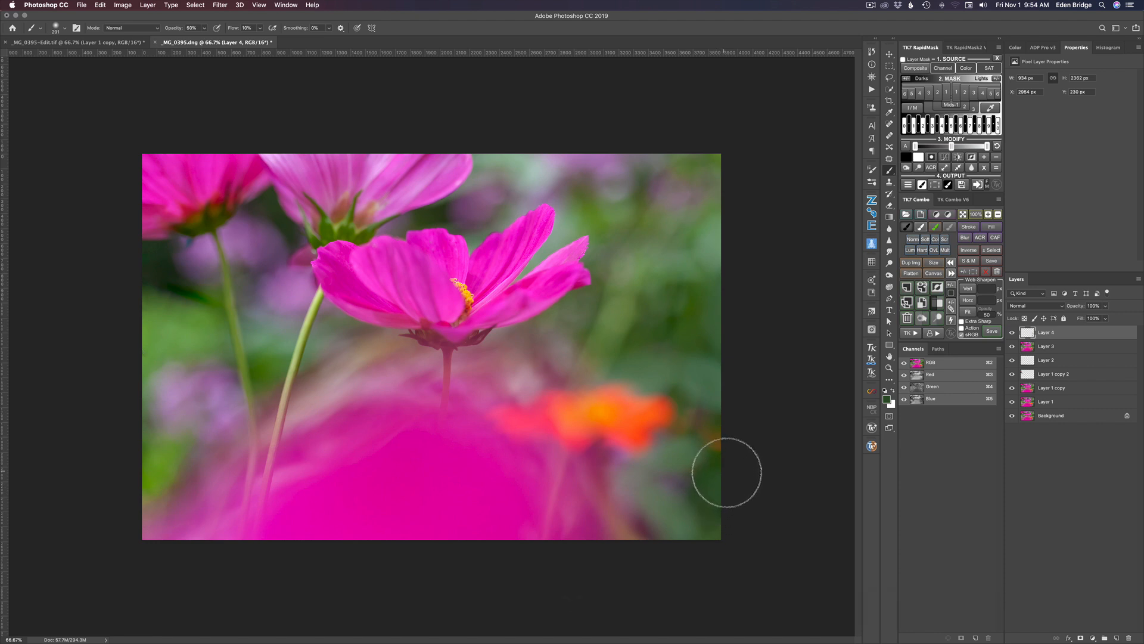
{"action": "key", "text": "alt"}
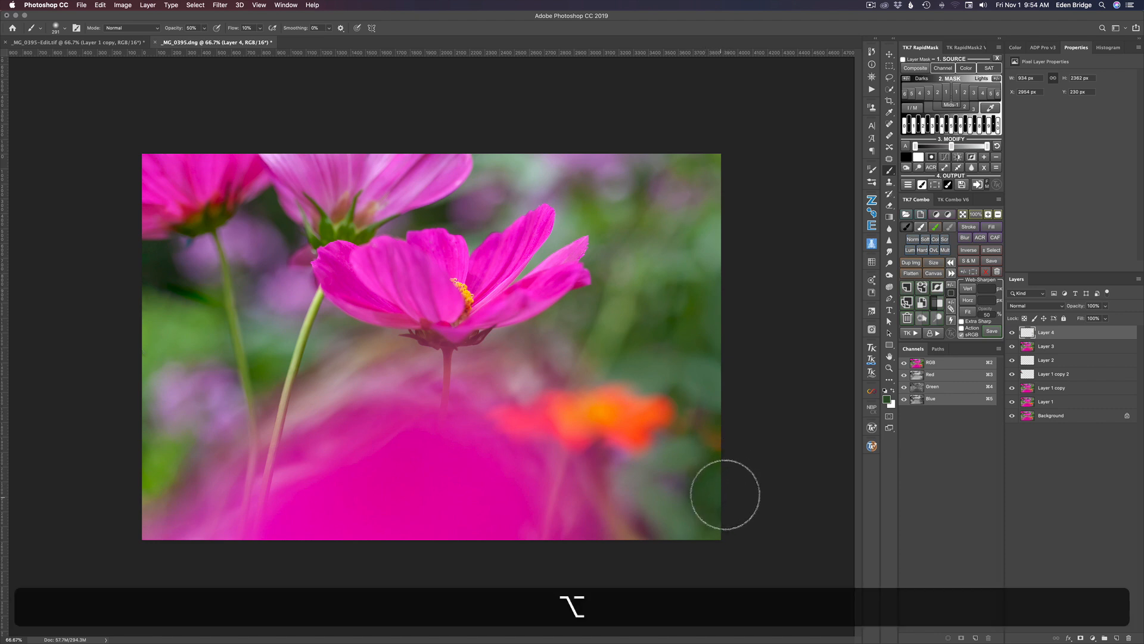
{"action": "key", "text": "alt"}
{"action": "left_click_drag", "start_coordinate": [718, 503], "coordinate": [714, 519]}
{"action": "left_click", "coordinate": [713, 516], "text": "alt"}
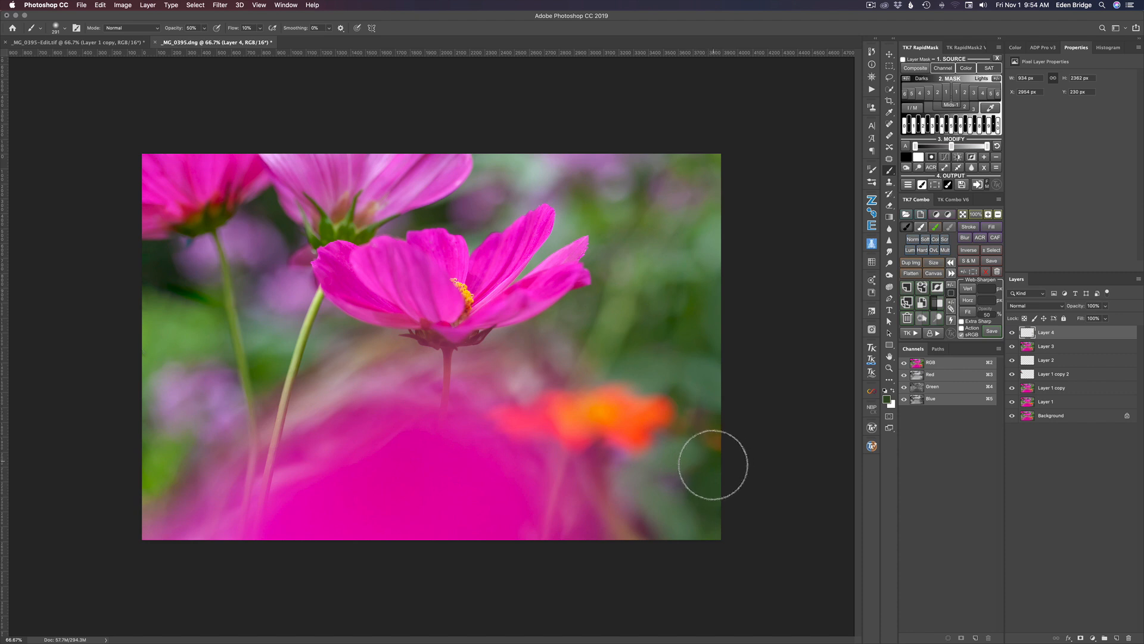
{"action": "left_click", "coordinate": [715, 486], "text": "alt"}
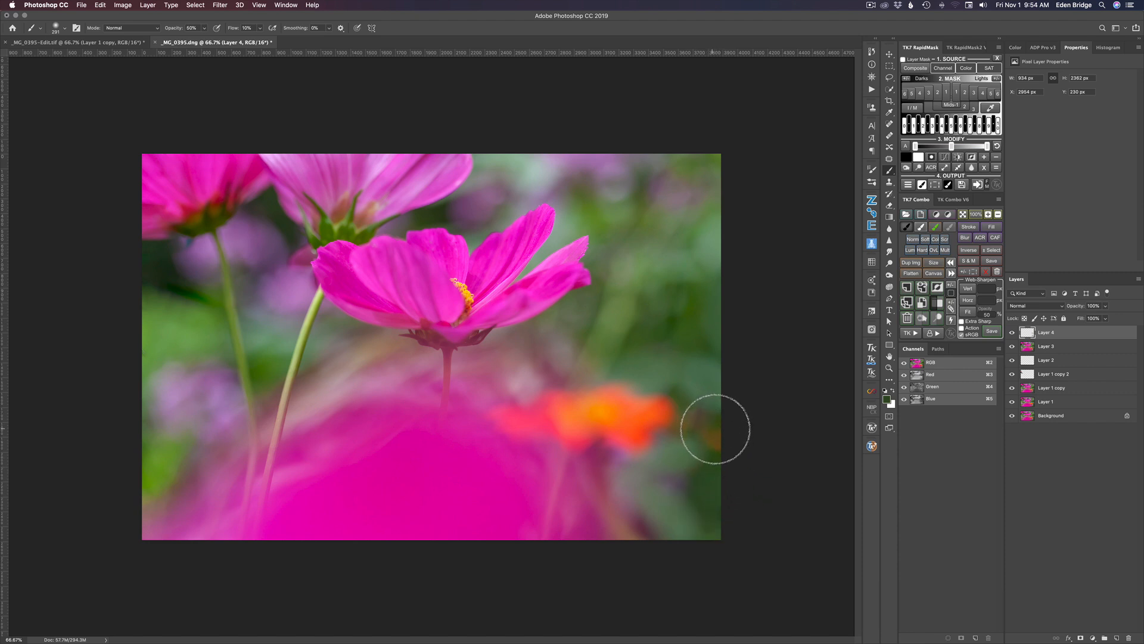
Lower the paint layer's opacity to about 89% and compare the edited photo with the Background layer alone.
{"action": "left_click", "coordinate": [1014, 332]}
{"action": "left_click", "coordinate": [1012, 332]}
{"action": "left_click", "coordinate": [1012, 332]}
{"action": "mouse_move", "coordinate": [1080, 311]}
{"action": "left_mouse_down"}
{"action": "mouse_move", "coordinate": [1034, 311]}
{"action": "mouse_move", "coordinate": [1079, 320]}
{"action": "left_mouse_up"}
{"action": "left_click_drag", "start_coordinate": [1078, 320], "coordinate": [1072, 320]}
{"action": "key", "text": "alt"}
{"action": "left_click", "coordinate": [1012, 417], "text": "alt"}
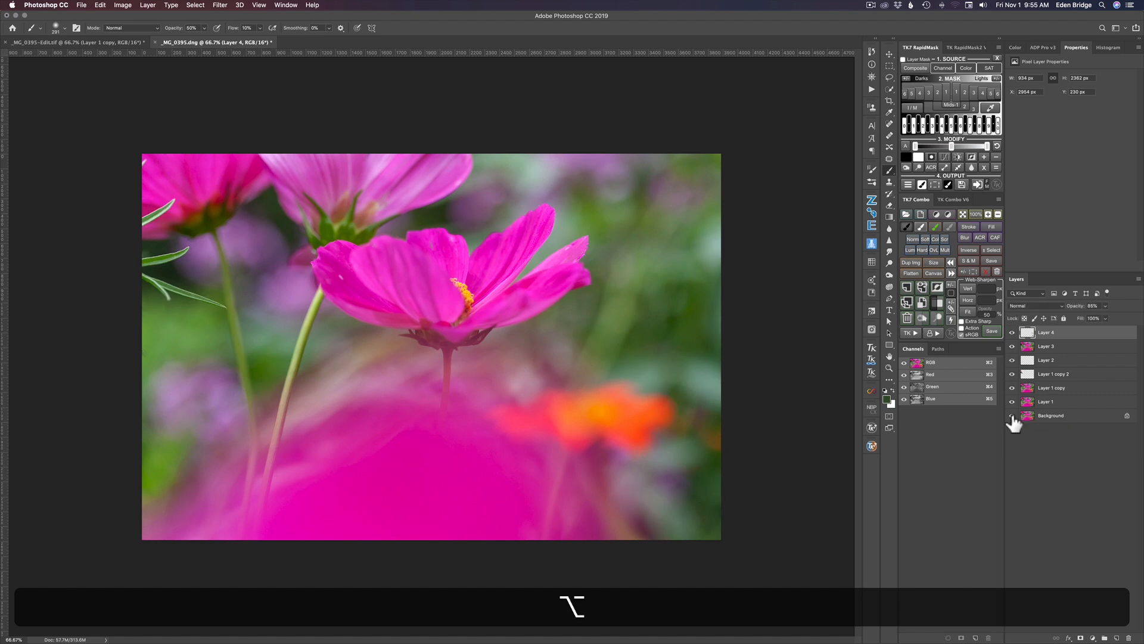
{"action": "left_click", "coordinate": [1012, 417], "text": "alt"}
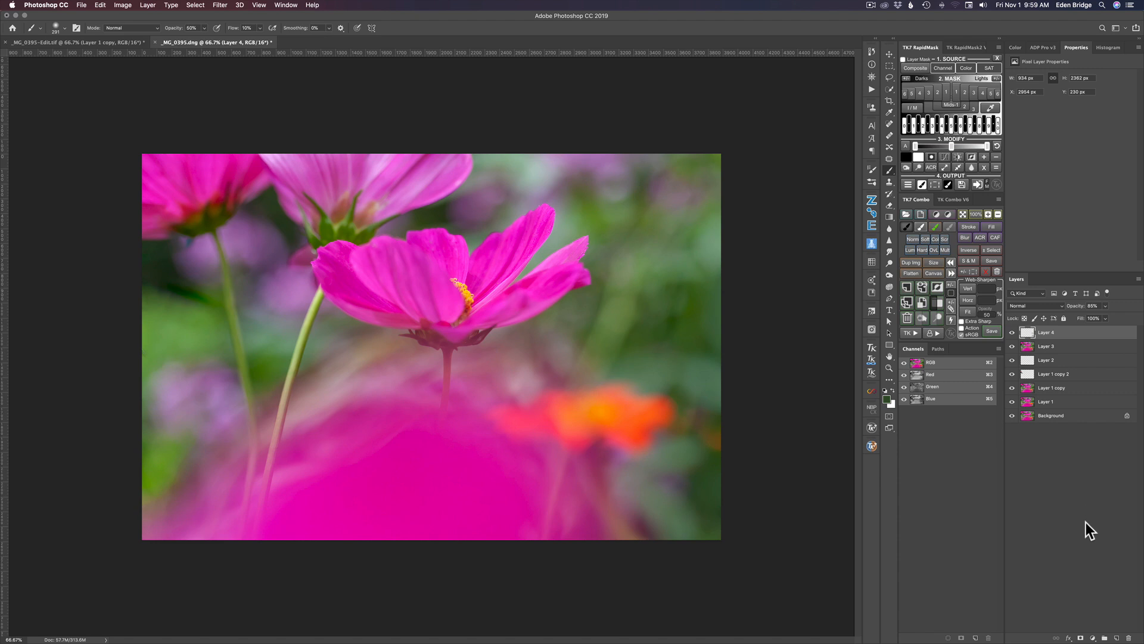
Stamp all visible layers into a new top layer and open it in the Topaz Studio 2 filter.
{"action": "key", "text": "shift"}
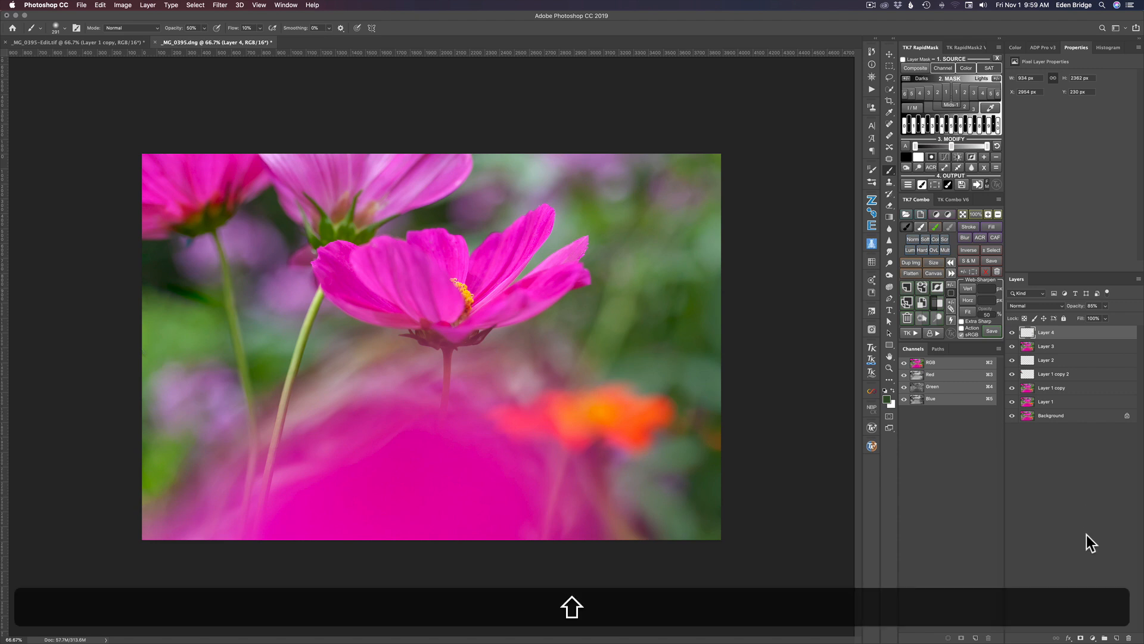
{"action": "key", "text": "alt+shift+super+e"}
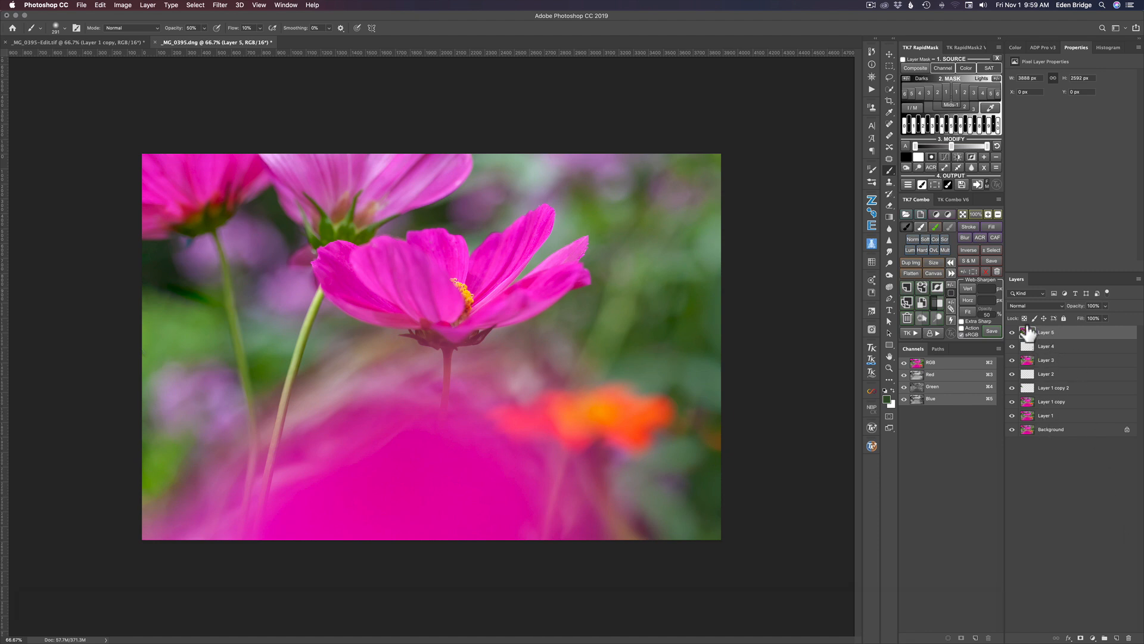
{"action": "left_click", "coordinate": [221, 6]}
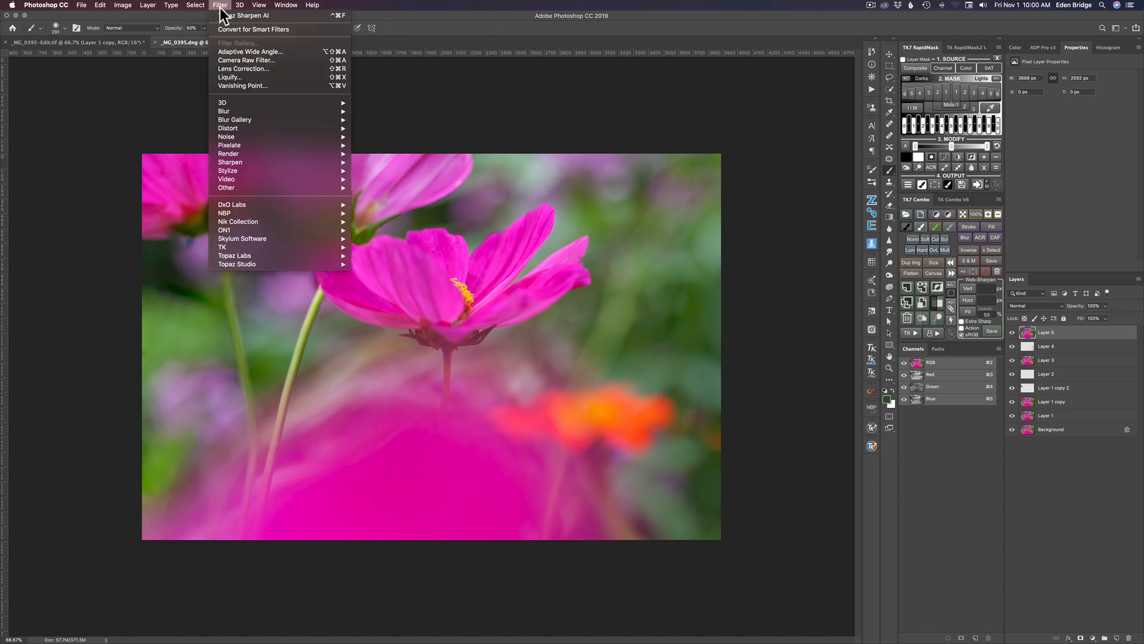
{"action": "mouse_move", "coordinate": [264, 257]}
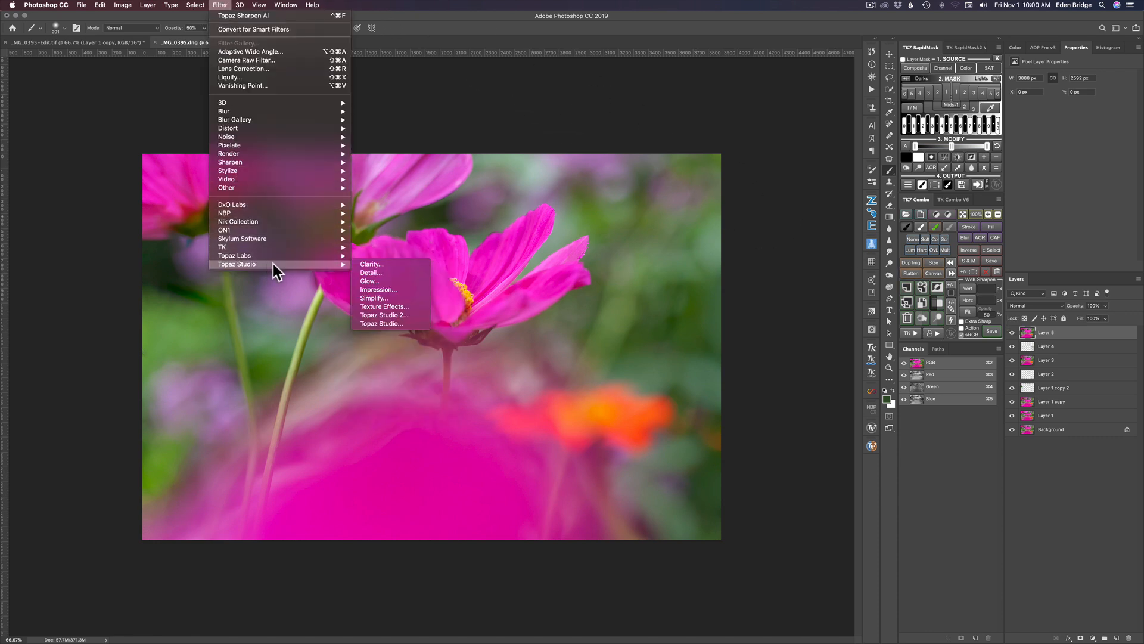
{"action": "left_click", "coordinate": [390, 314]}
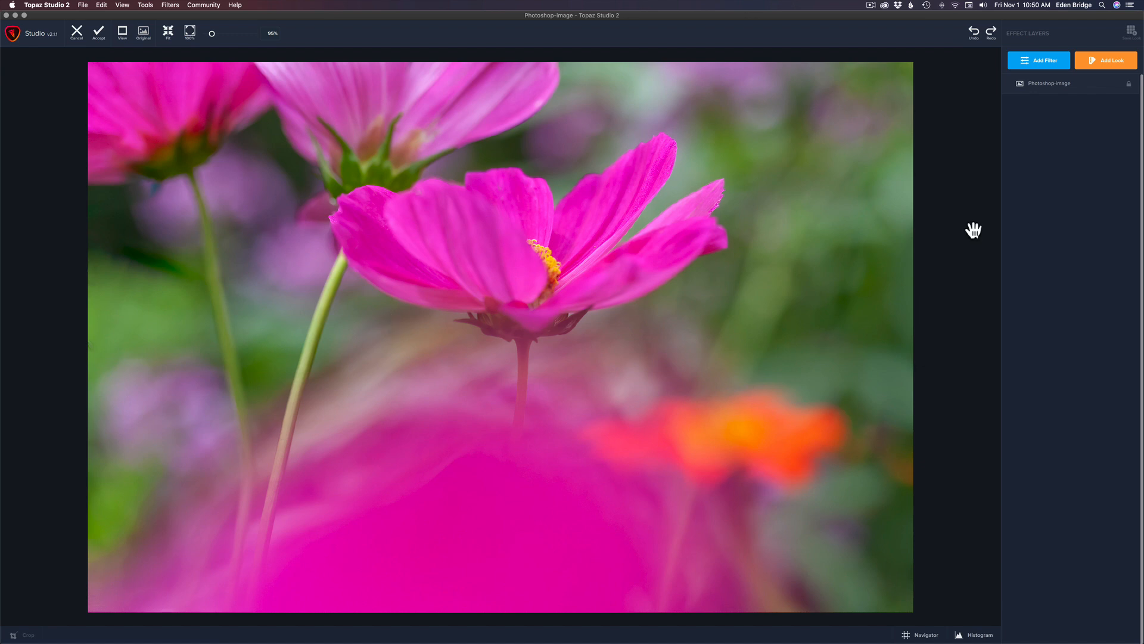
Add a Vignette filter to the flower photo.
{"action": "left_click", "coordinate": [1051, 65]}
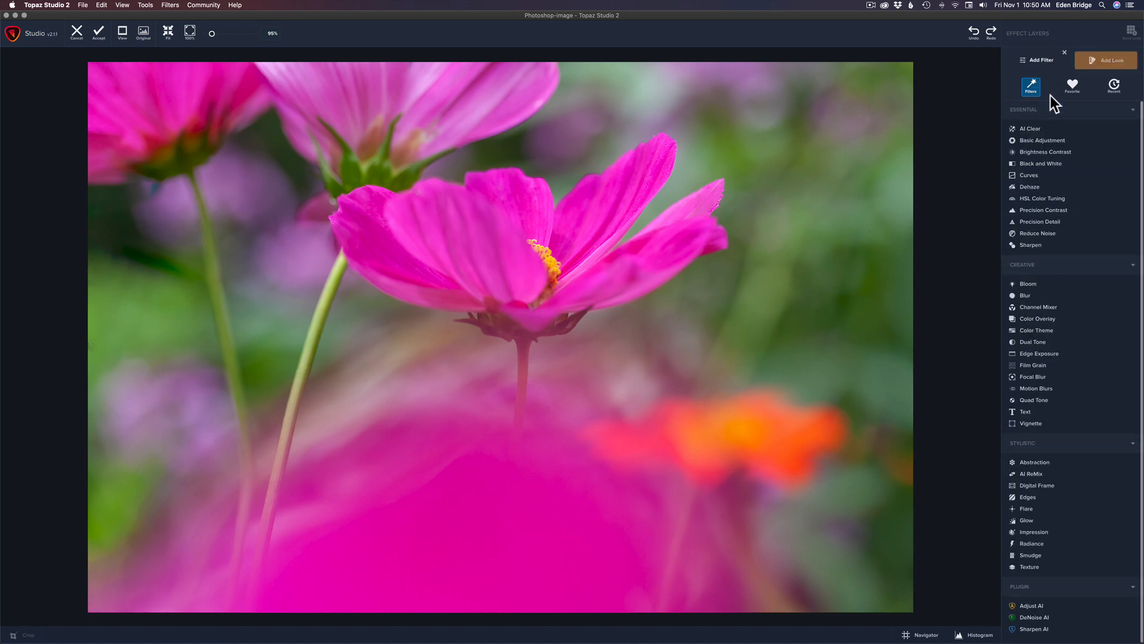
{"action": "left_click", "coordinate": [1030, 423]}
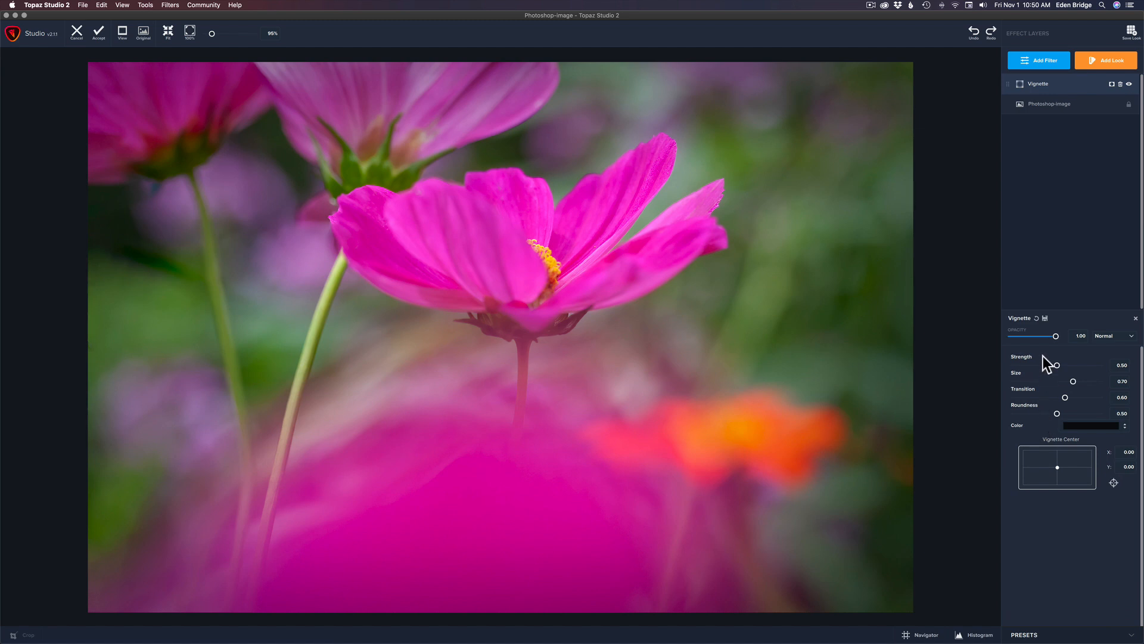
Try a lightened green sampled from the background as the vignette color, hiding the vignette while sampling and restoring opacity to 1.00.
{"action": "left_click_drag", "start_coordinate": [1057, 338], "coordinate": [986, 335]}
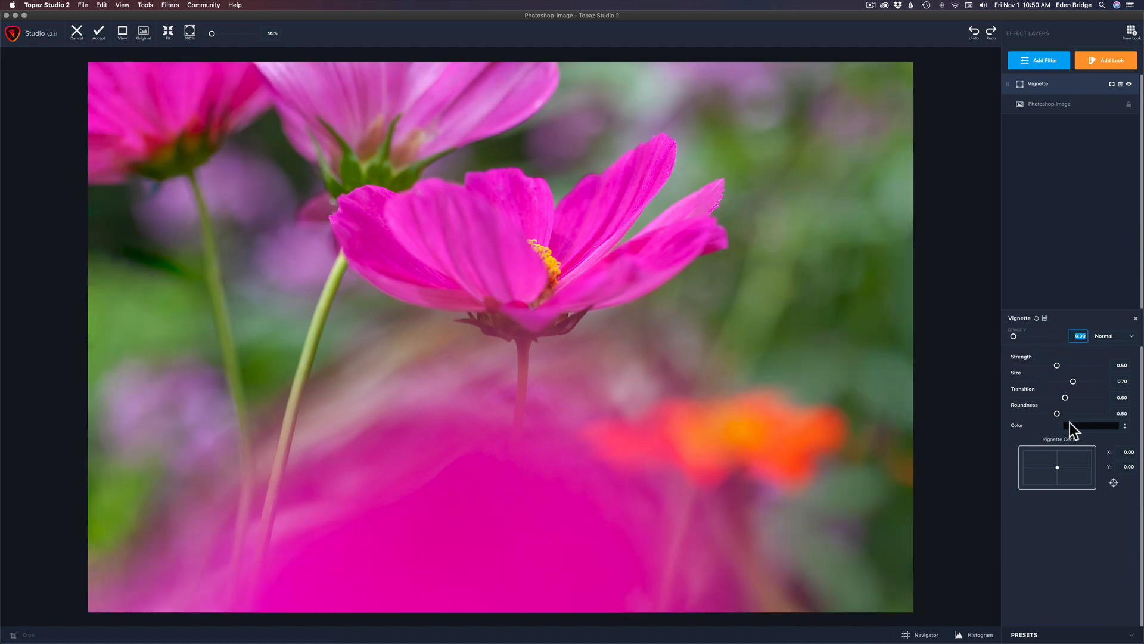
{"action": "left_click", "coordinate": [1113, 425]}
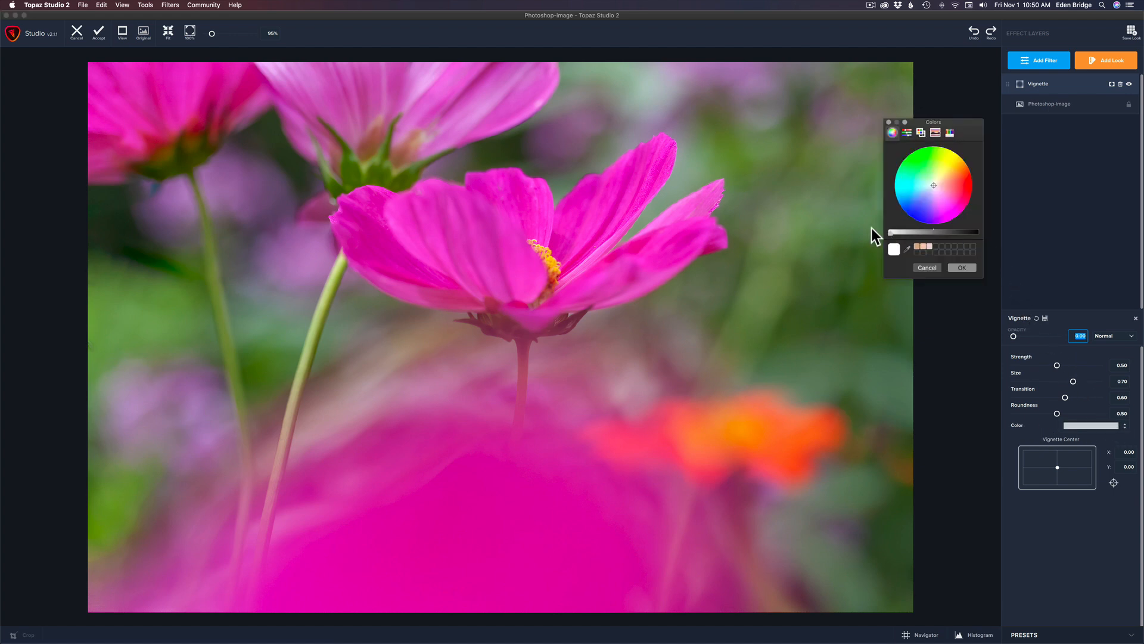
{"action": "left_click", "coordinate": [908, 249]}
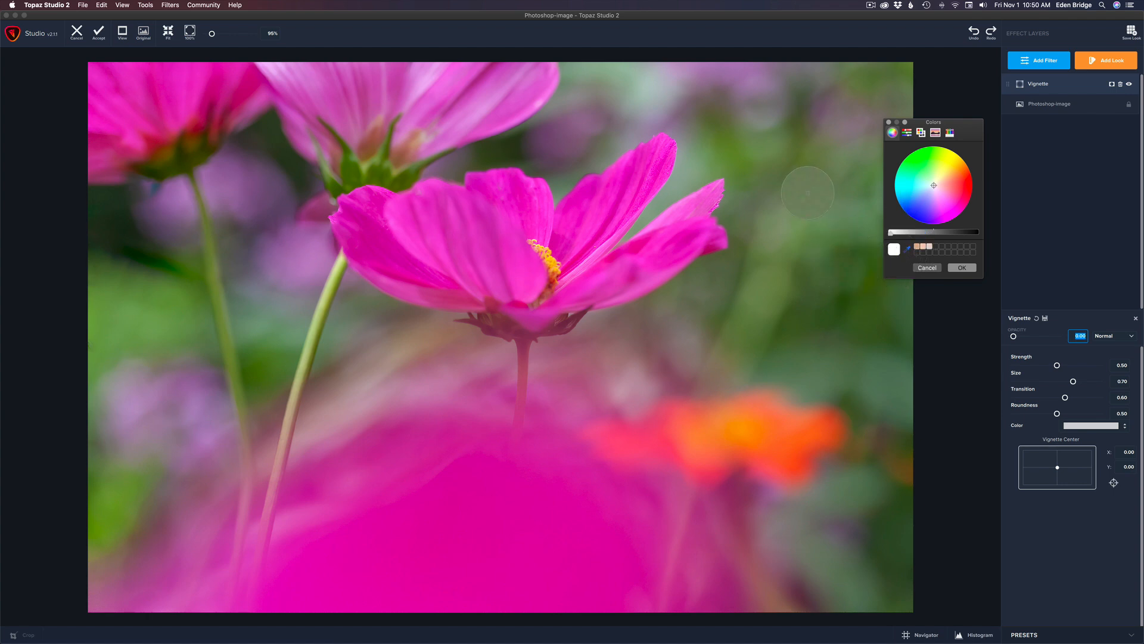
{"action": "left_click", "coordinate": [831, 272]}
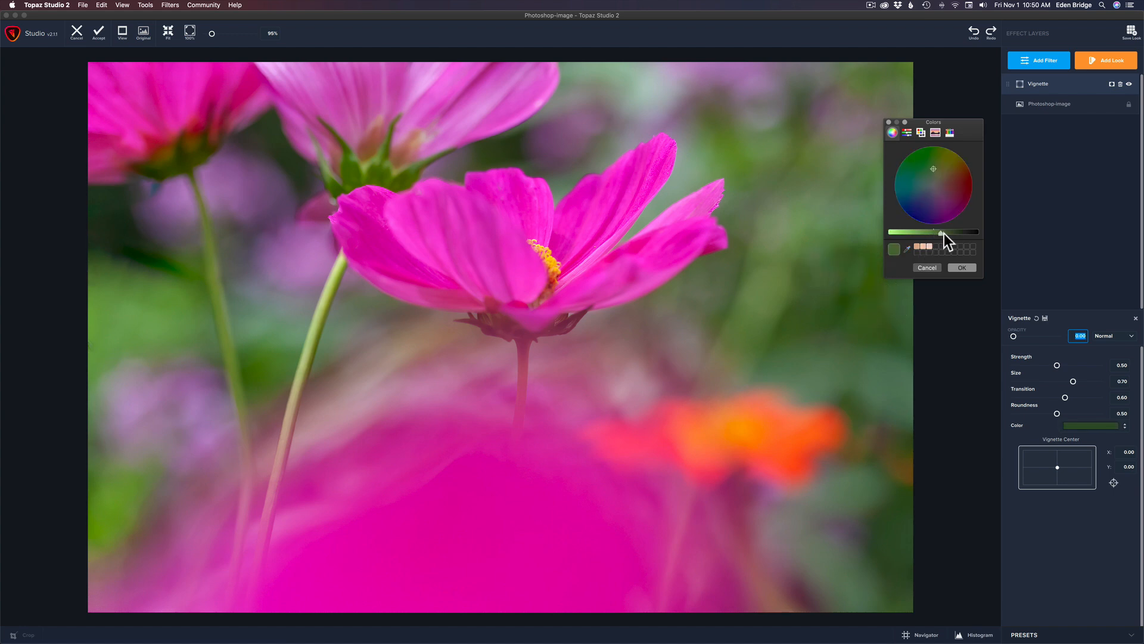
{"action": "left_click_drag", "start_coordinate": [942, 233], "coordinate": [919, 234]}
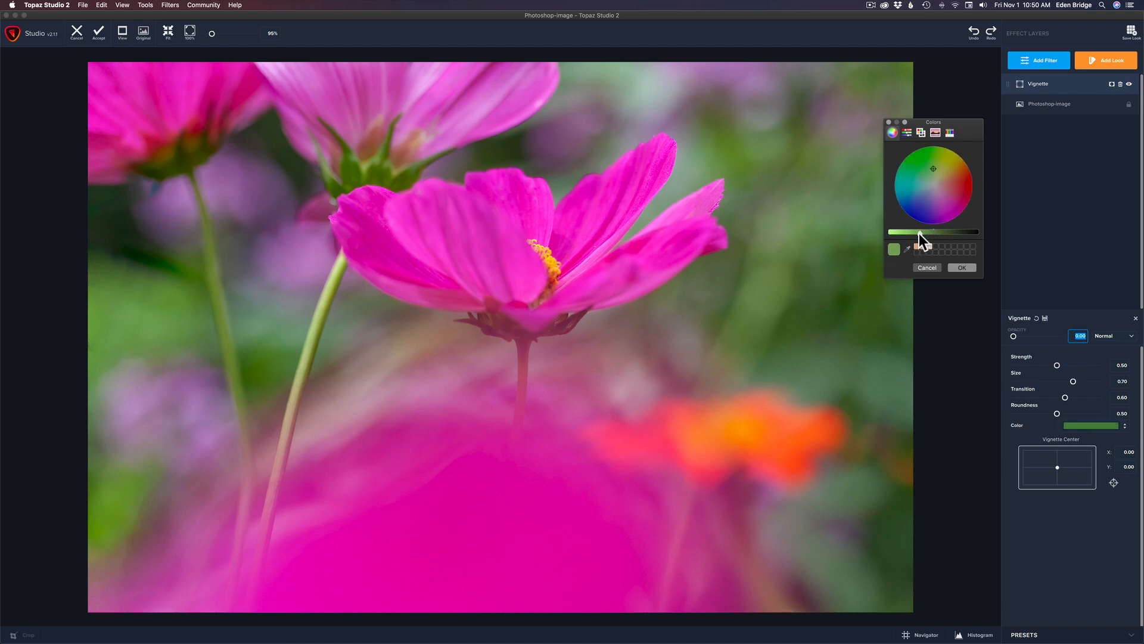
{"action": "left_click", "coordinate": [960, 267]}
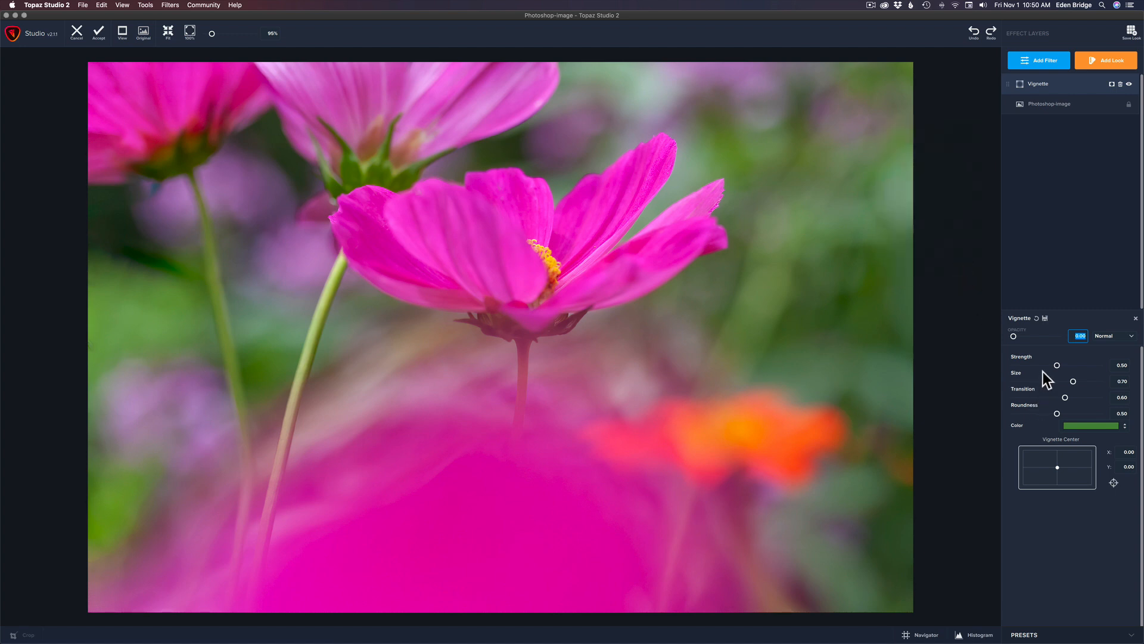
{"action": "left_click_drag", "start_coordinate": [1013, 336], "coordinate": [1121, 348]}
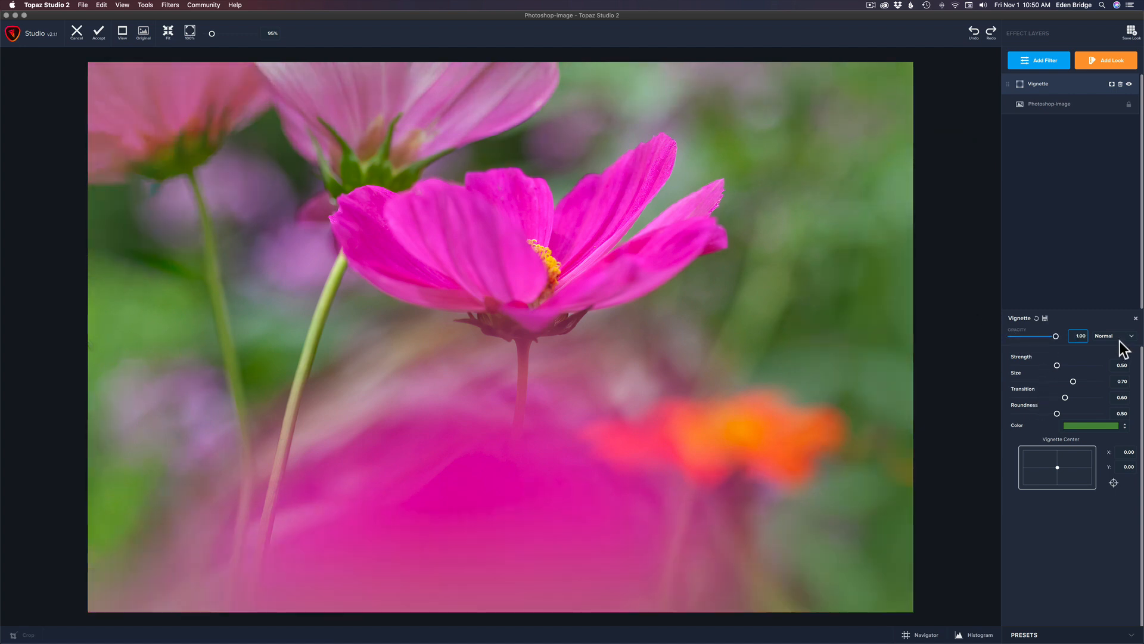
Set the vignette's strength to 0.53, size to 0.64 and transition to 0.58, and recolor it with magenta sampled from the main flower's petals.
{"action": "left_click_drag", "start_coordinate": [1058, 365], "coordinate": [1063, 395]}
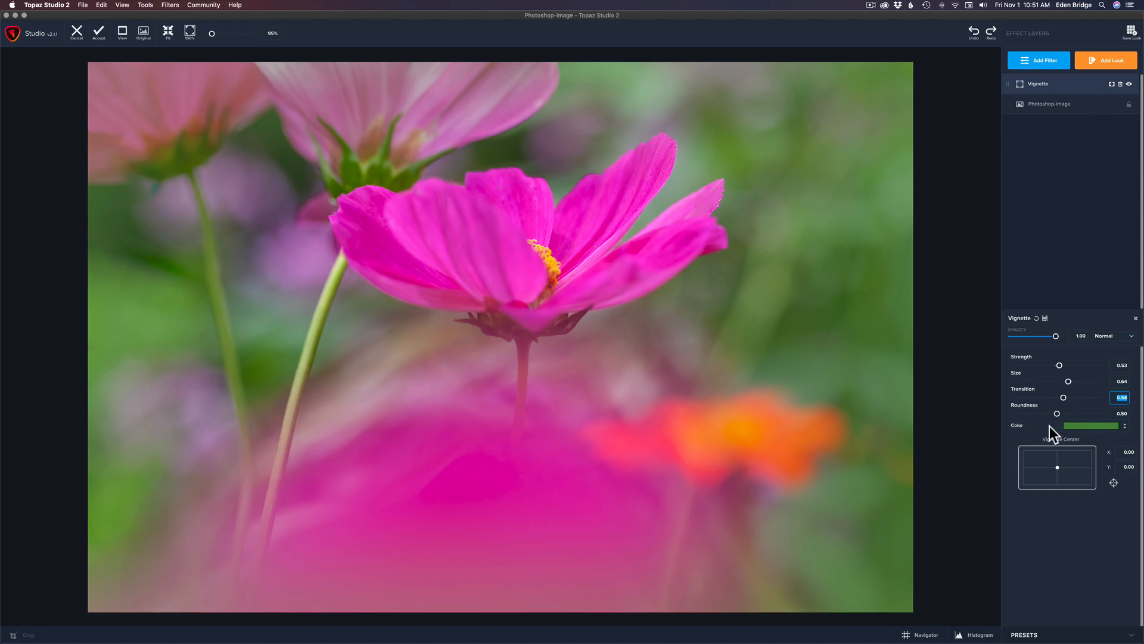
{"action": "left_click", "coordinate": [1104, 425]}
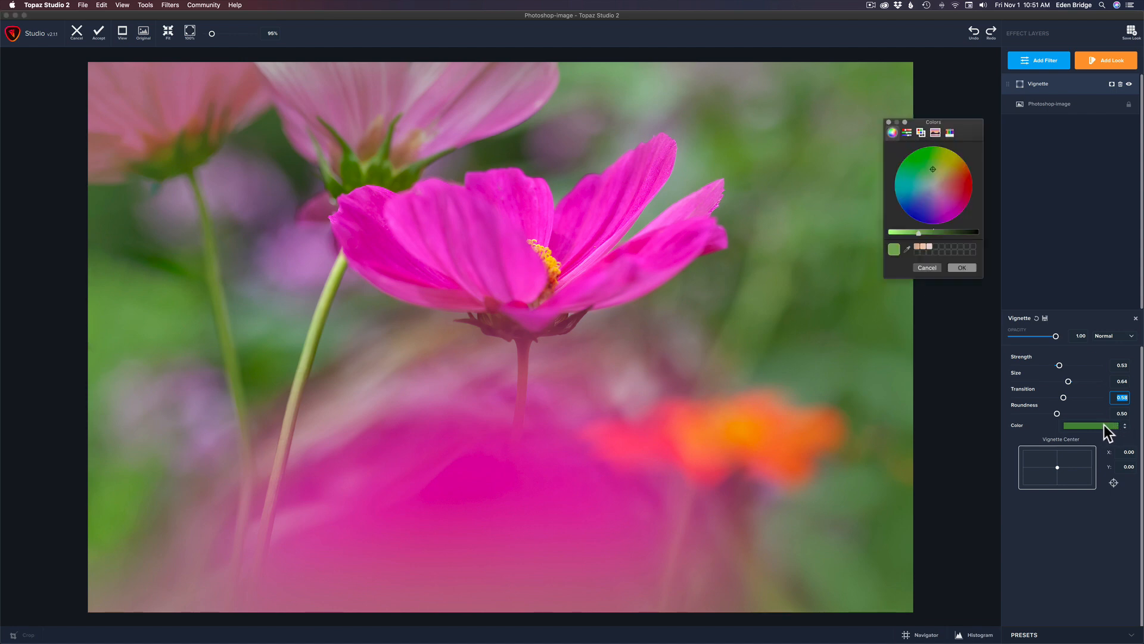
{"action": "left_click", "coordinate": [907, 248]}
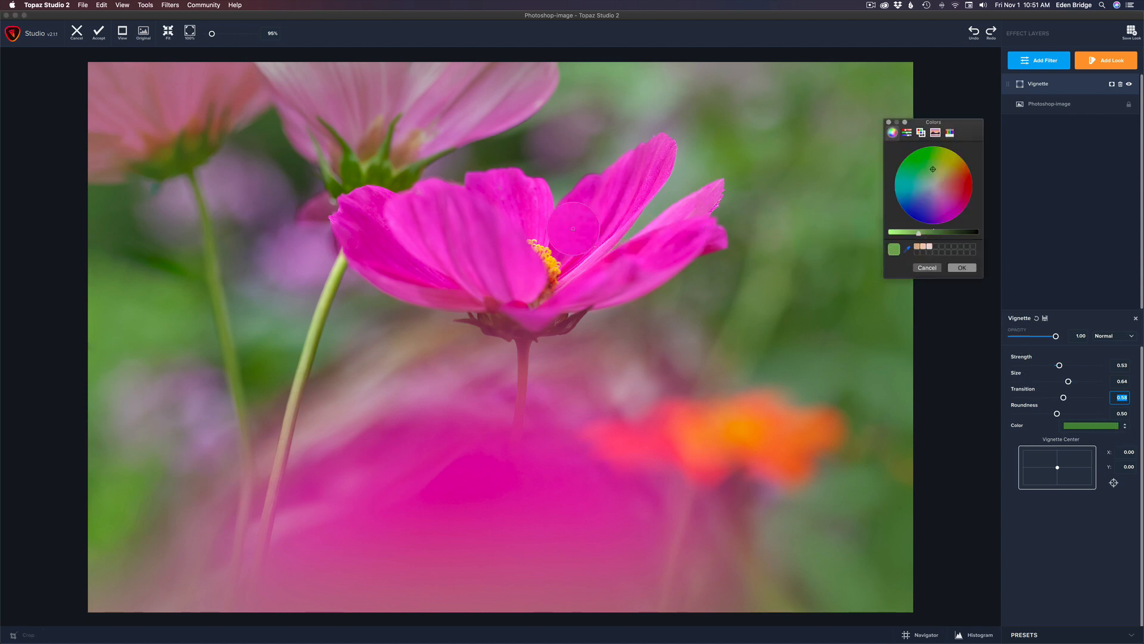
{"action": "left_click", "coordinate": [516, 218]}
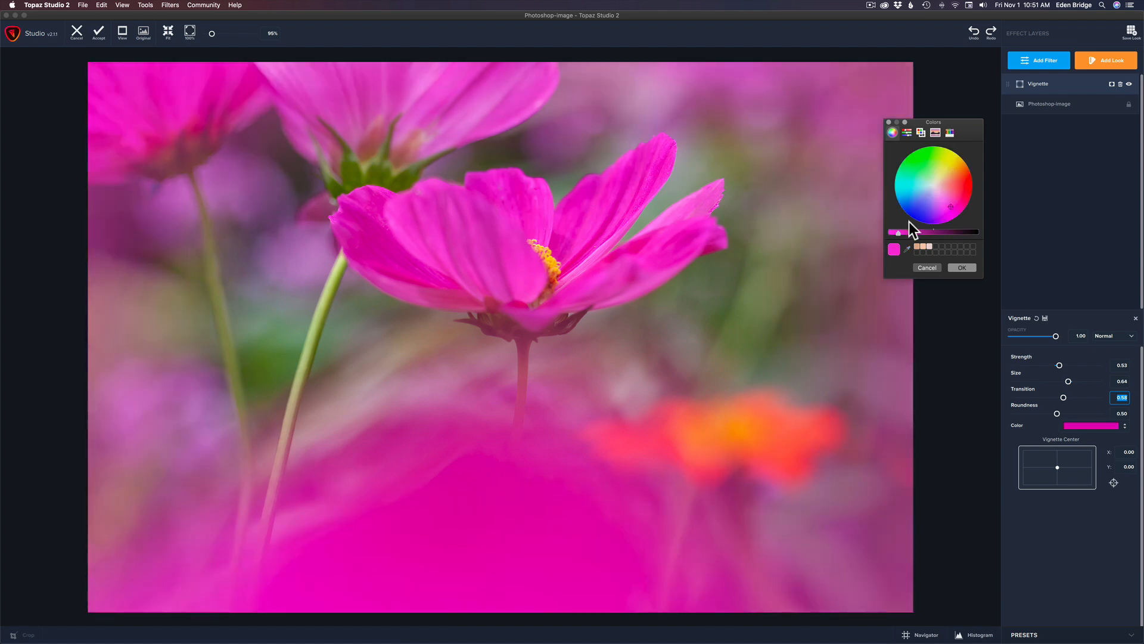
{"action": "mouse_move", "coordinate": [899, 233]}
{"action": "left_mouse_down"}
{"action": "mouse_move", "coordinate": [909, 233]}
{"action": "mouse_move", "coordinate": [896, 232]}
{"action": "left_mouse_up"}
{"action": "left_click", "coordinate": [962, 268]}
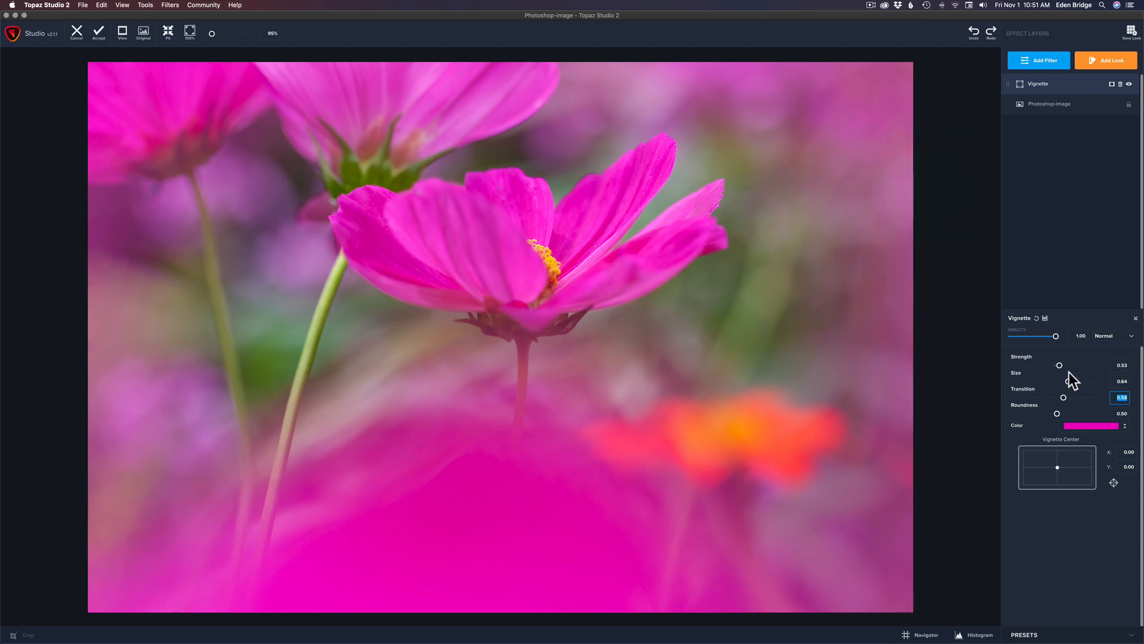
Reduce the vignette's strength to 0.49 and center it on the main flower at X 0.07, Y 0.25.
{"action": "mouse_move", "coordinate": [1060, 365]}
{"action": "left_mouse_down"}
{"action": "mouse_move", "coordinate": [1089, 365]}
{"action": "mouse_move", "coordinate": [1062, 365]}
{"action": "left_mouse_up"}
{"action": "left_click_drag", "start_coordinate": [1062, 365], "coordinate": [1053, 365]}
{"action": "left_click", "coordinate": [1057, 365]}
{"action": "left_click_drag", "start_coordinate": [1058, 466], "coordinate": [1061, 465]}
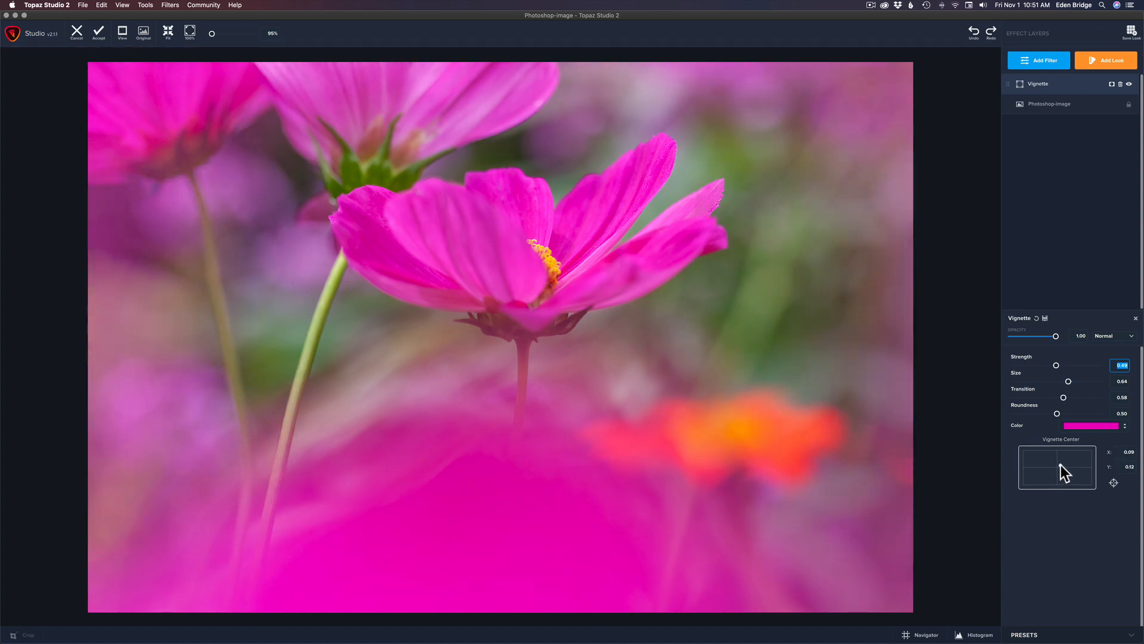
{"action": "left_click", "coordinate": [1114, 484]}
{"action": "left_click", "coordinate": [527, 268]}
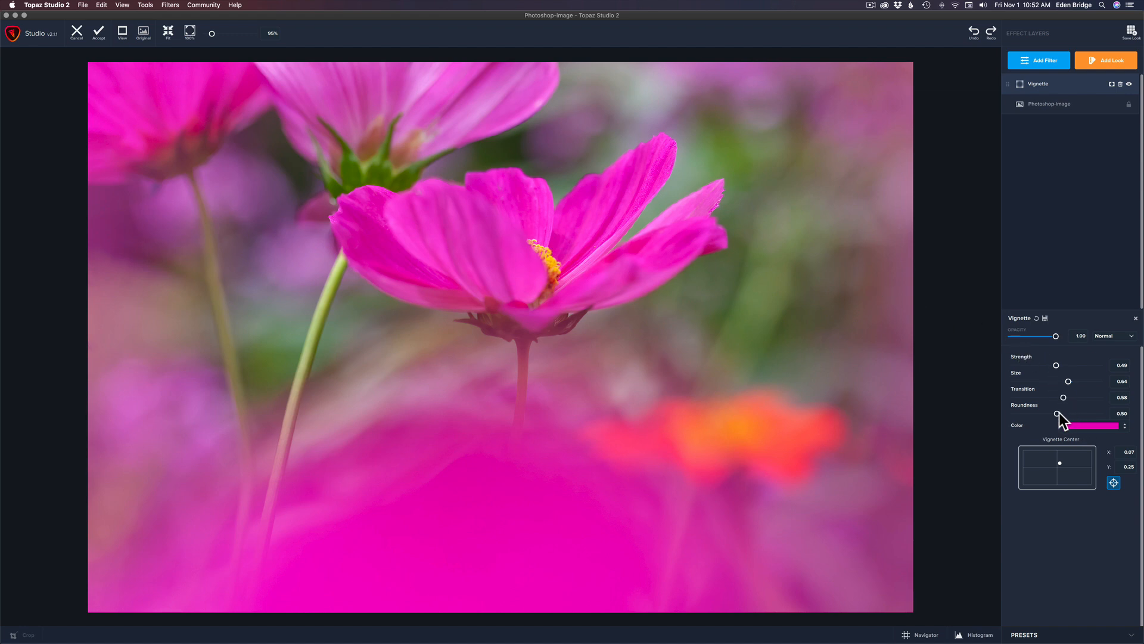
Set the vignette's roundness to 0.19 and strength to 0.53, and compare the result with the original photo.
{"action": "mouse_move", "coordinate": [1057, 413]}
{"action": "left_mouse_down"}
{"action": "mouse_move", "coordinate": [1106, 415]}
{"action": "mouse_move", "coordinate": [1042, 414]}
{"action": "left_mouse_up"}
{"action": "mouse_move", "coordinate": [1041, 414]}
{"action": "left_mouse_down"}
{"action": "mouse_move", "coordinate": [1054, 413]}
{"action": "mouse_move", "coordinate": [1033, 413]}
{"action": "left_mouse_up"}
{"action": "left_click_drag", "start_coordinate": [1055, 366], "coordinate": [1064, 364]}
{"action": "left_click", "coordinate": [1059, 364]}
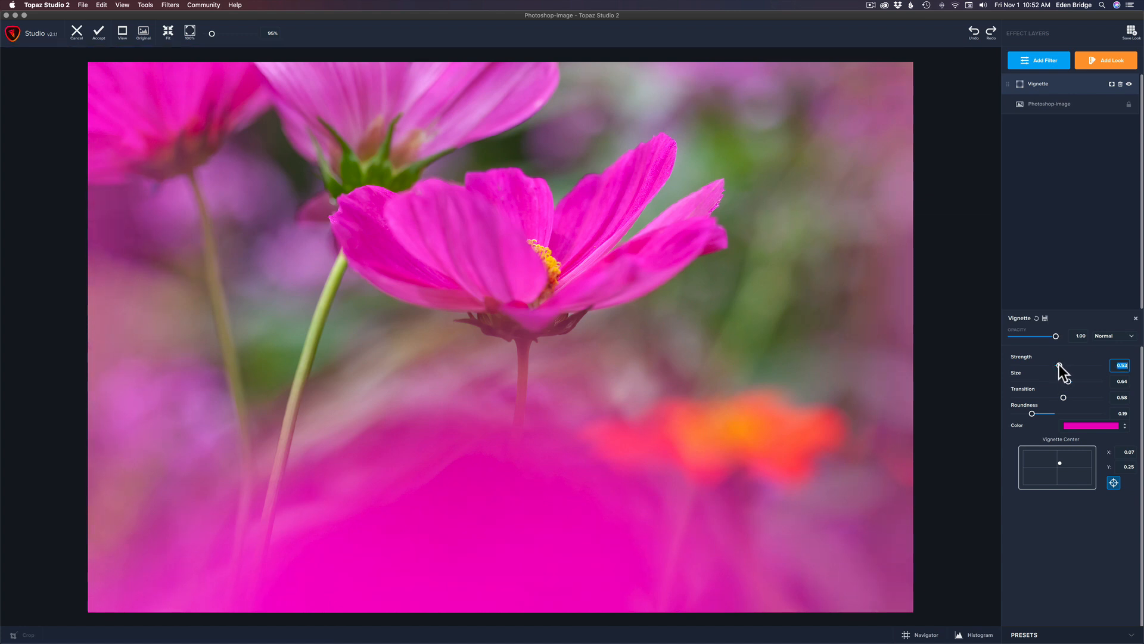
{"action": "left_click", "coordinate": [951, 266]}
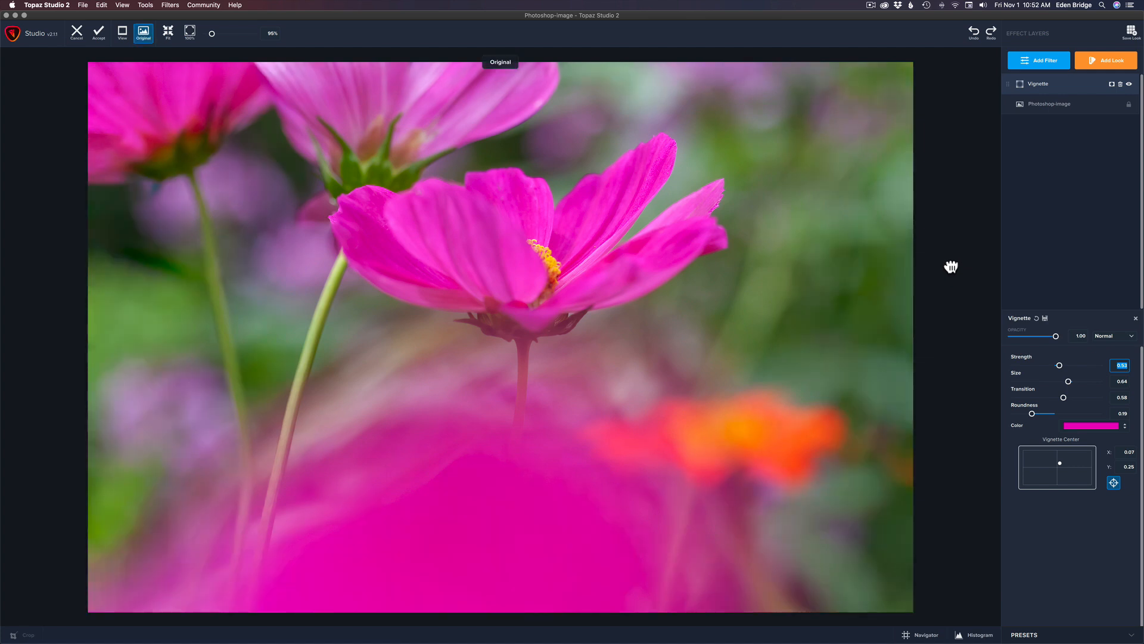
{"action": "left_click", "coordinate": [952, 265]}
Lower the vignette's opacity to 0.93 and raise its transition to somewhat below the maximum for a softer edge.
{"action": "mouse_move", "coordinate": [1056, 336]}
{"action": "left_mouse_down"}
{"action": "mouse_move", "coordinate": [1009, 337]}
{"action": "mouse_move", "coordinate": [1057, 350]}
{"action": "left_mouse_up"}
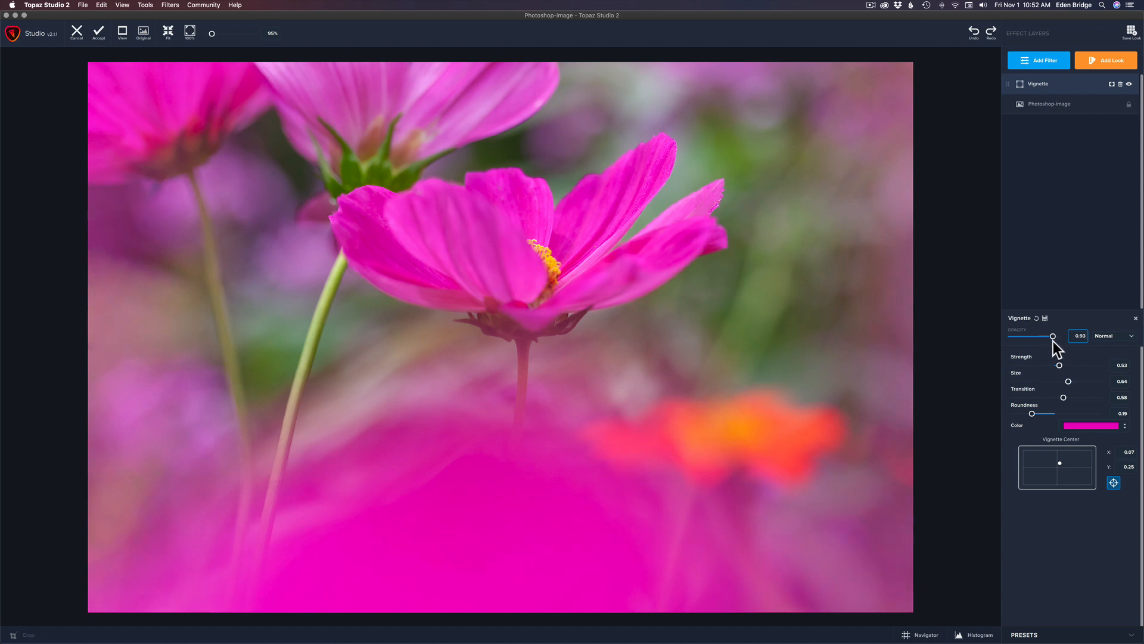
{"action": "left_click_drag", "start_coordinate": [1066, 397], "coordinate": [1101, 399]}
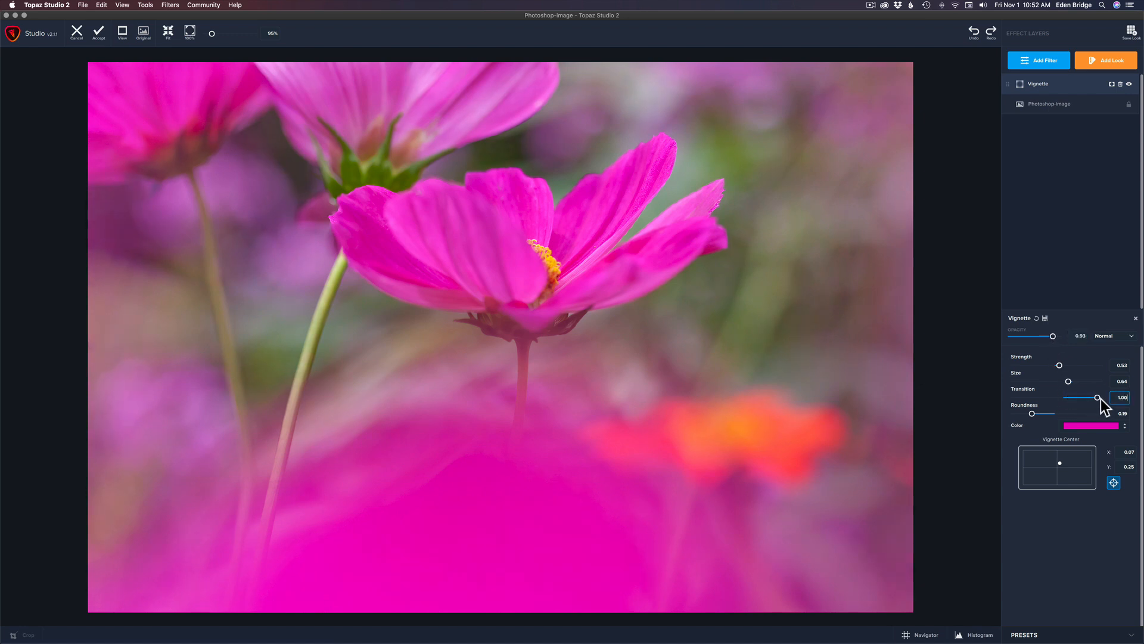
{"action": "left_click", "coordinate": [1118, 397]}
{"action": "mouse_move", "coordinate": [1098, 398]}
{"action": "left_mouse_down"}
{"action": "mouse_move", "coordinate": [1021, 393]}
{"action": "mouse_move", "coordinate": [1082, 394]}
{"action": "left_mouse_up"}
{"action": "left_click_drag", "start_coordinate": [1089, 394], "coordinate": [1088, 399]}
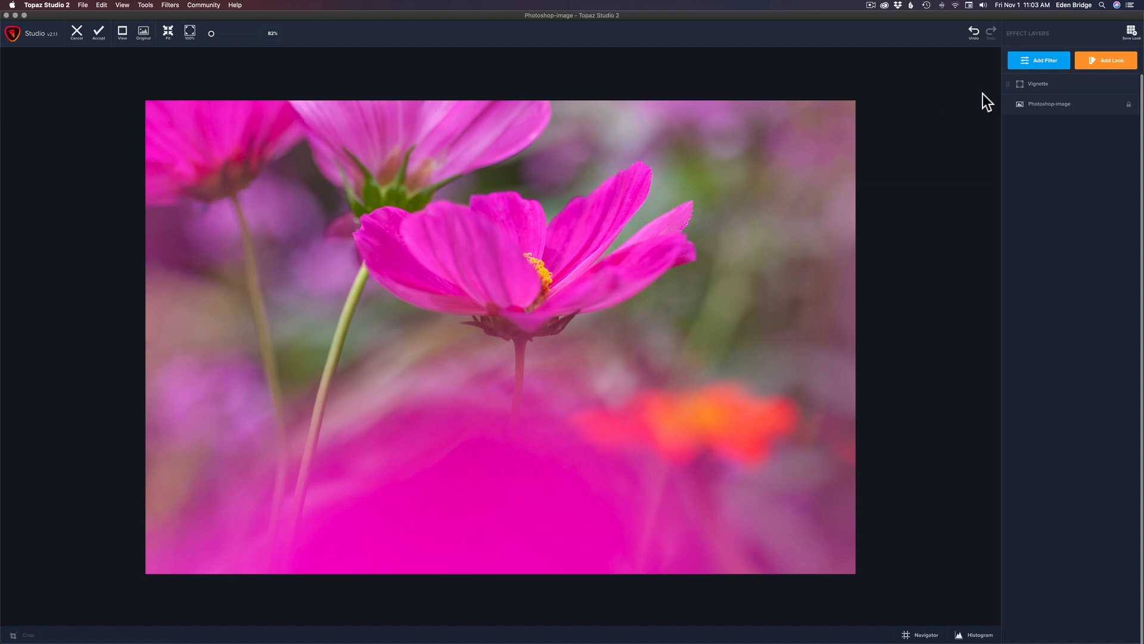
Add a Precision Detail filter with overall small detail at 0.25 and overall medium detail at 0.15.
{"action": "left_click", "coordinate": [1041, 60]}
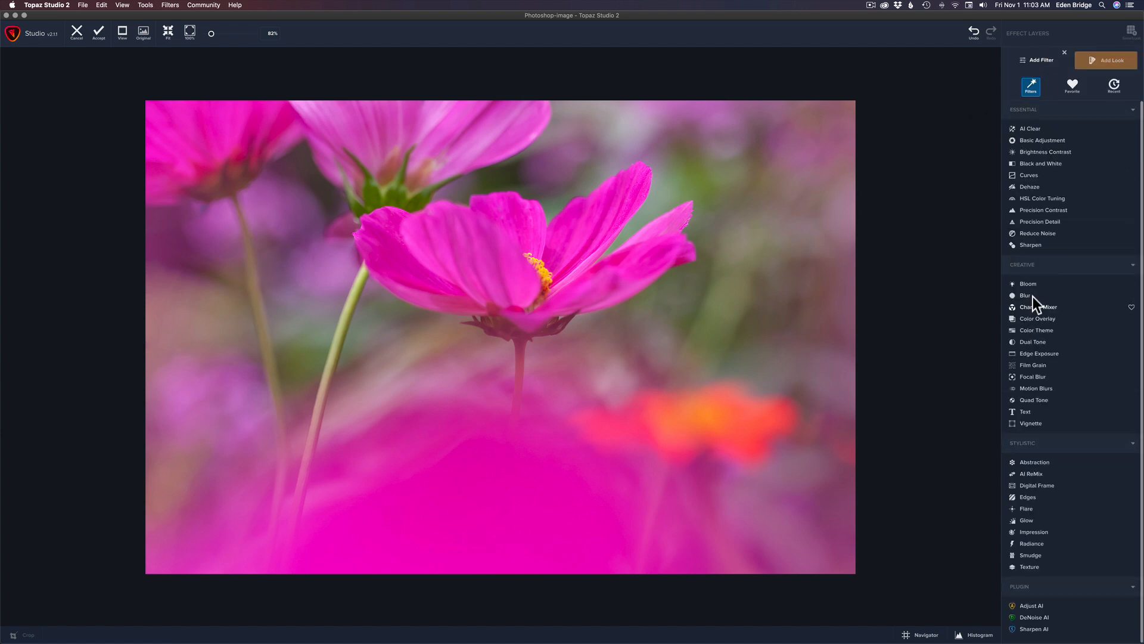
{"action": "left_click", "coordinate": [1037, 222]}
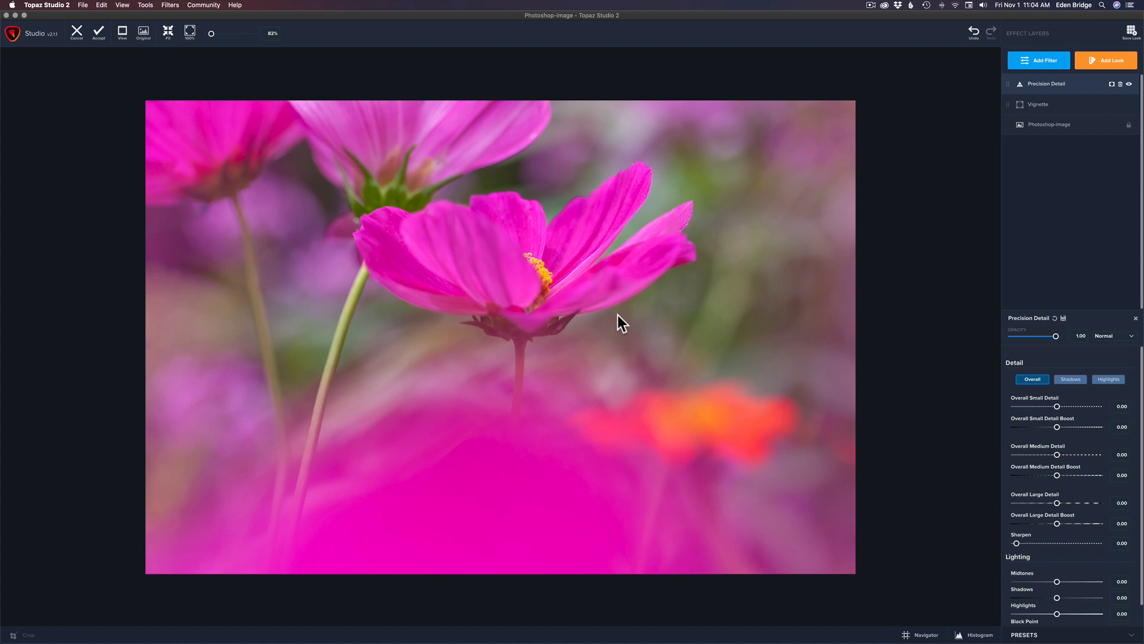
{"action": "scroll", "coordinate": [618, 317], "scroll_direction": "up", "scroll_amount": 5}
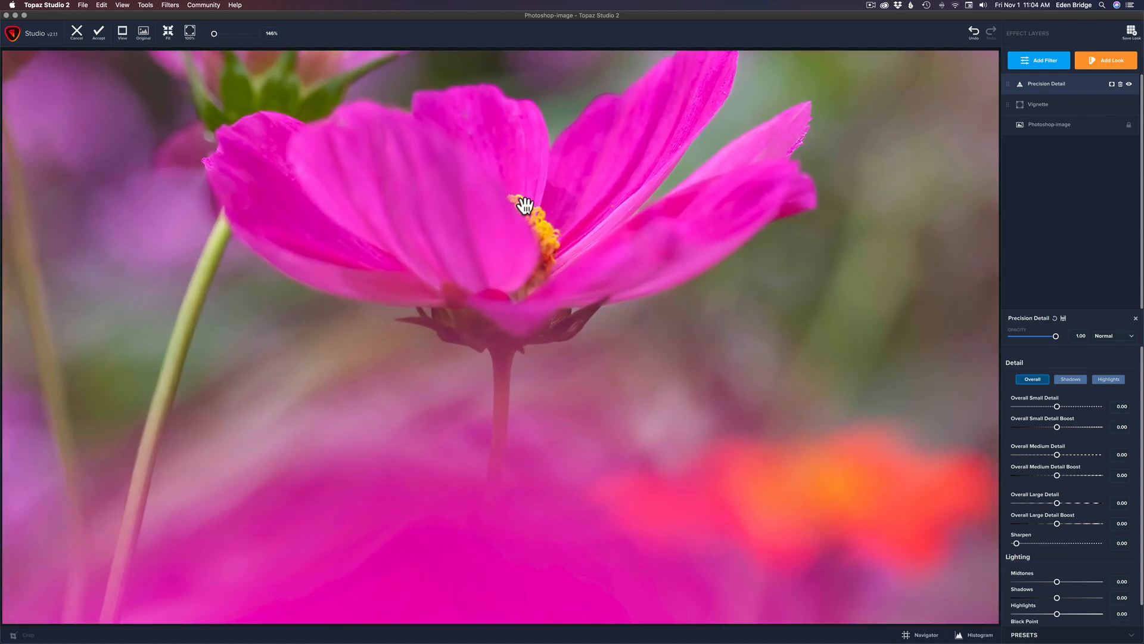
{"action": "left_click_drag", "start_coordinate": [1057, 405], "coordinate": [1063, 453]}
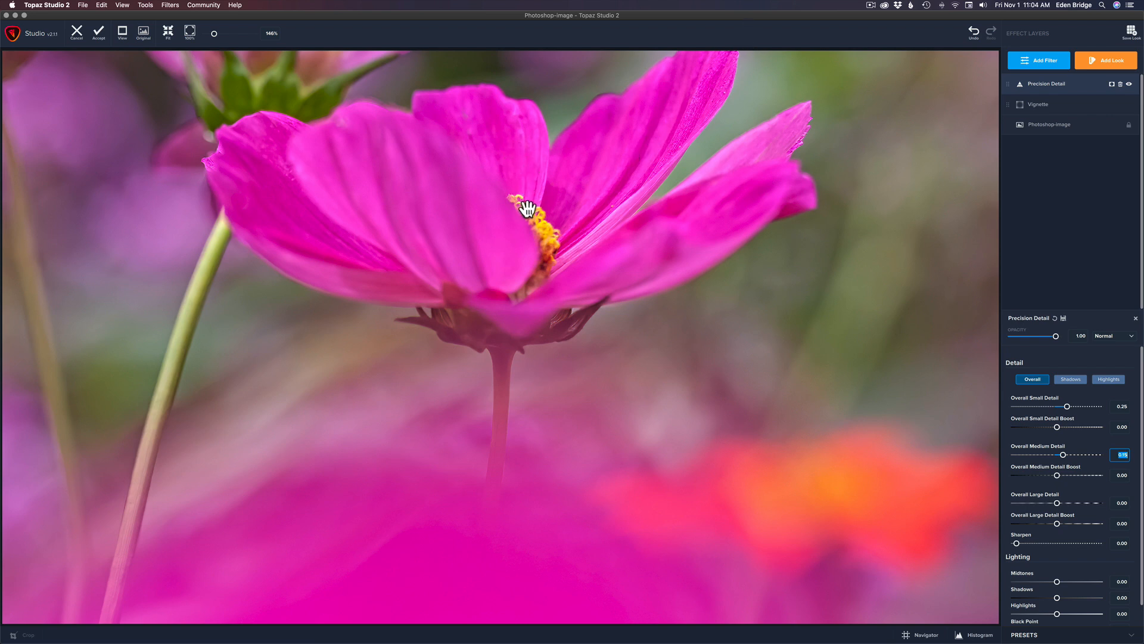
Add a mask to the Precision Detail filter and invert it to black.
{"action": "scroll", "coordinate": [663, 229], "scroll_direction": "down", "scroll_amount": 5}
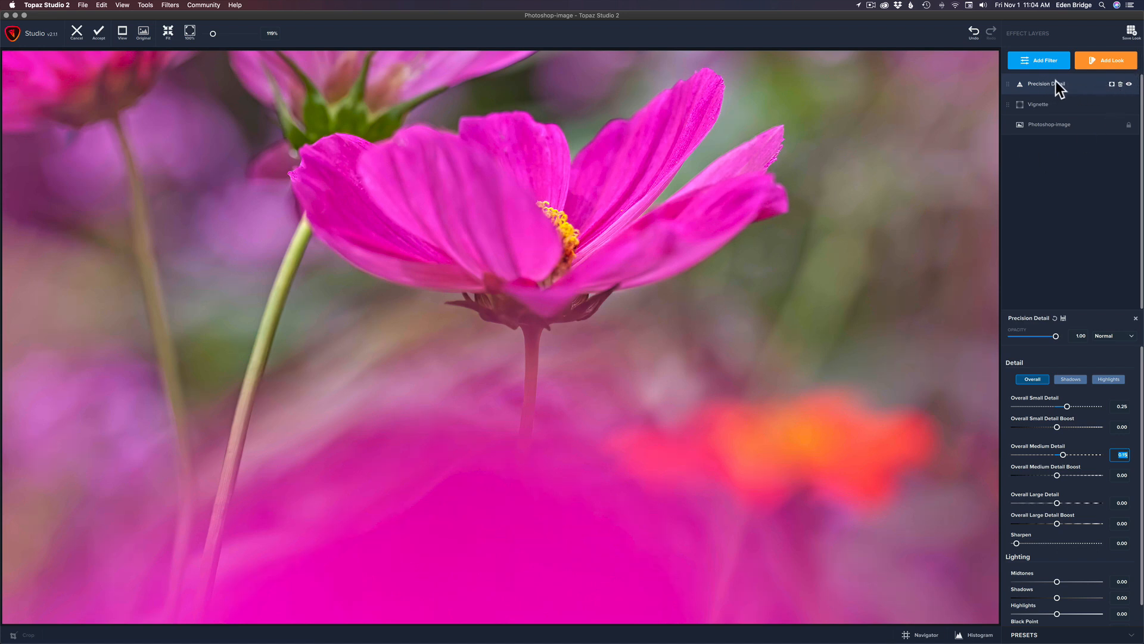
{"action": "left_click", "coordinate": [1112, 85]}
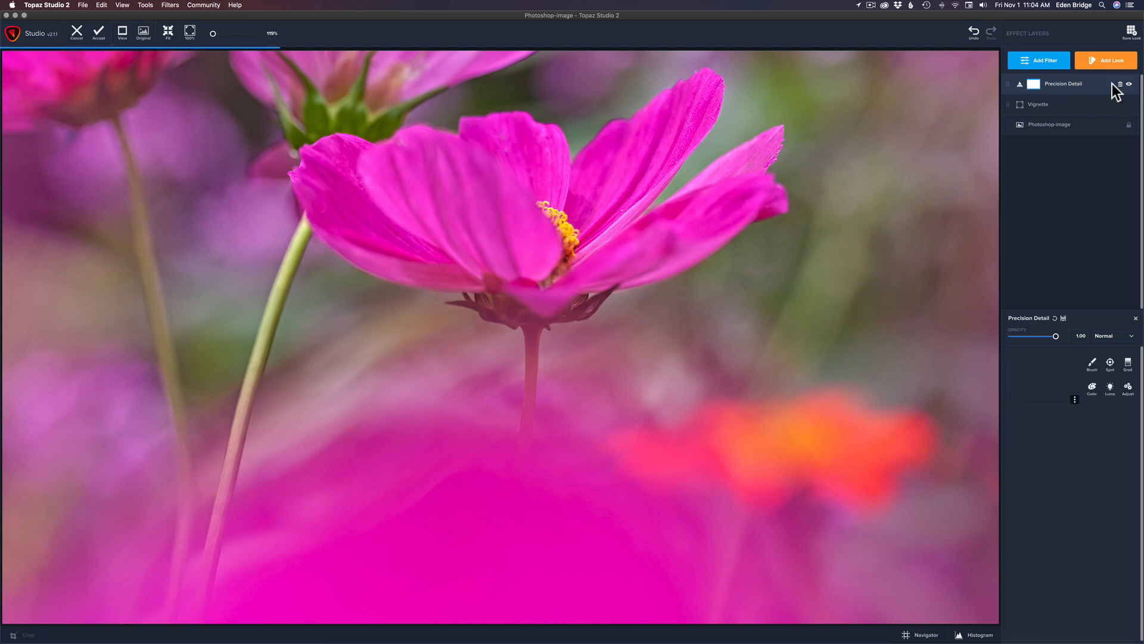
{"action": "left_click", "coordinate": [1075, 400]}
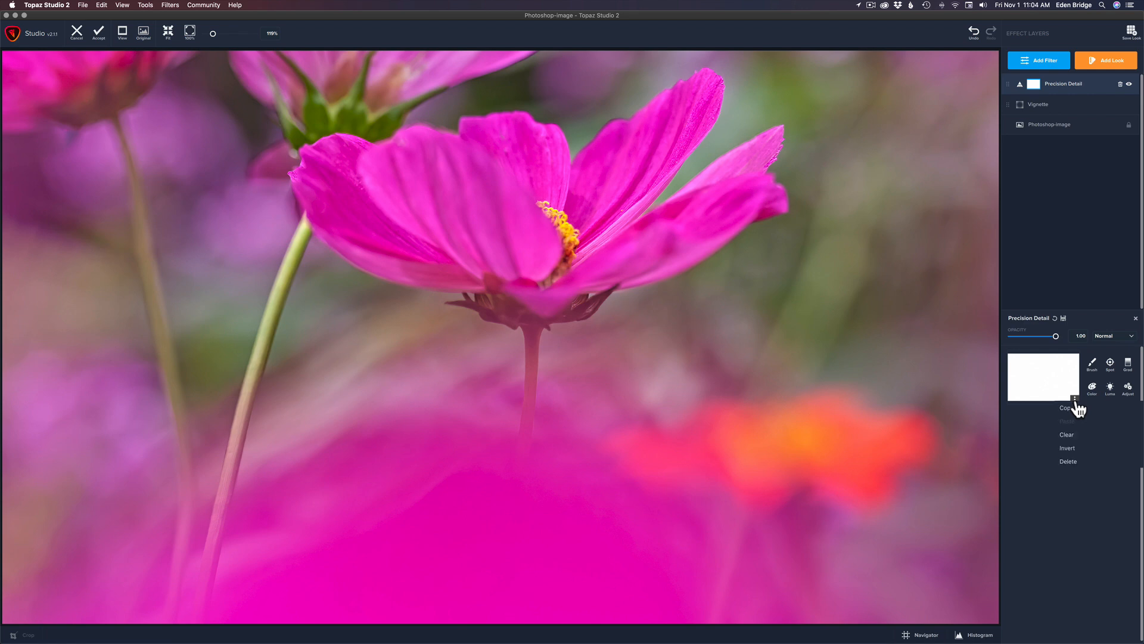
{"action": "left_click", "coordinate": [1074, 445]}
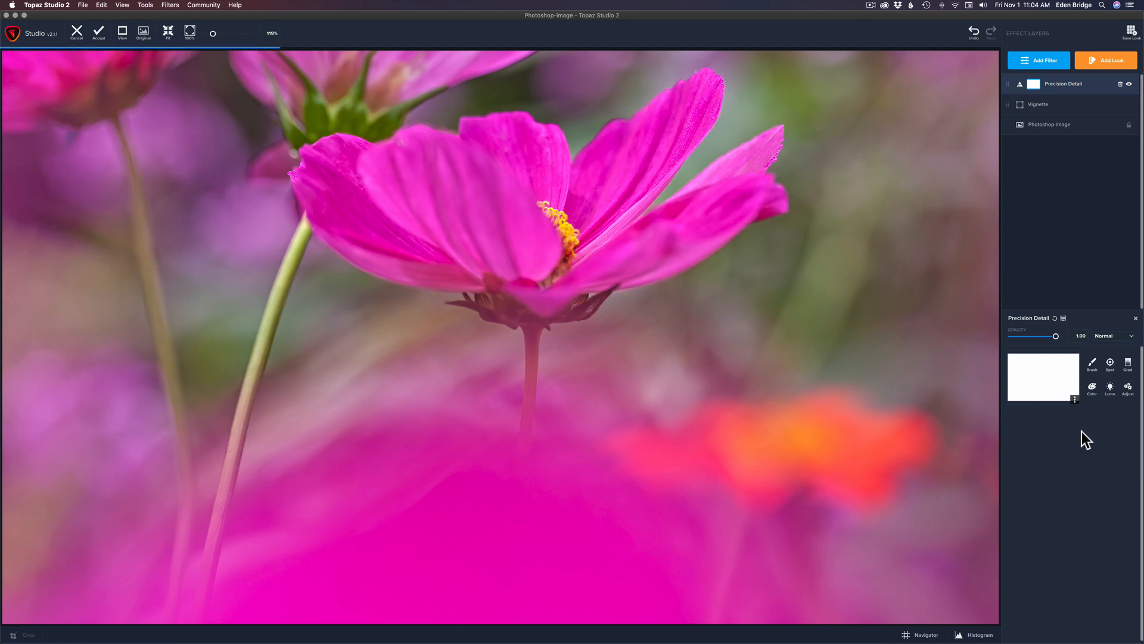
Brush the detail onto the main flower's center and petals at radius 0.15 and transparency 1.00, and compare with the filter hidden.
{"action": "left_click", "coordinate": [1092, 366]}
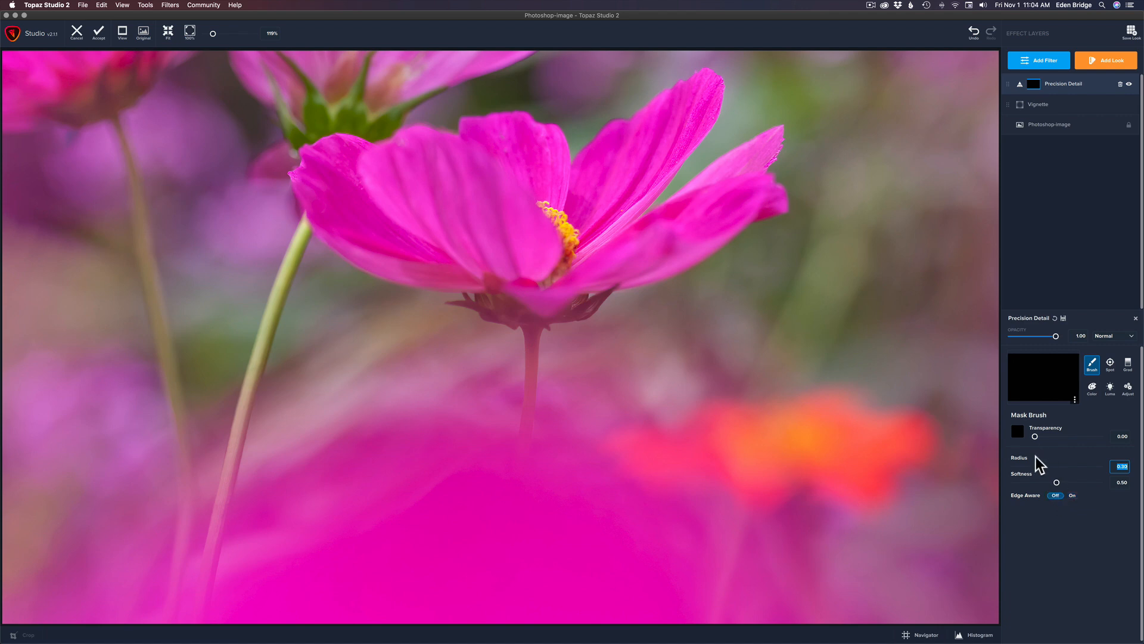
{"action": "mouse_move", "coordinate": [1040, 465]}
{"action": "left_mouse_down"}
{"action": "mouse_move", "coordinate": [1019, 467]}
{"action": "mouse_move", "coordinate": [1072, 435]}
{"action": "mouse_move", "coordinate": [1109, 436]}
{"action": "left_mouse_up"}
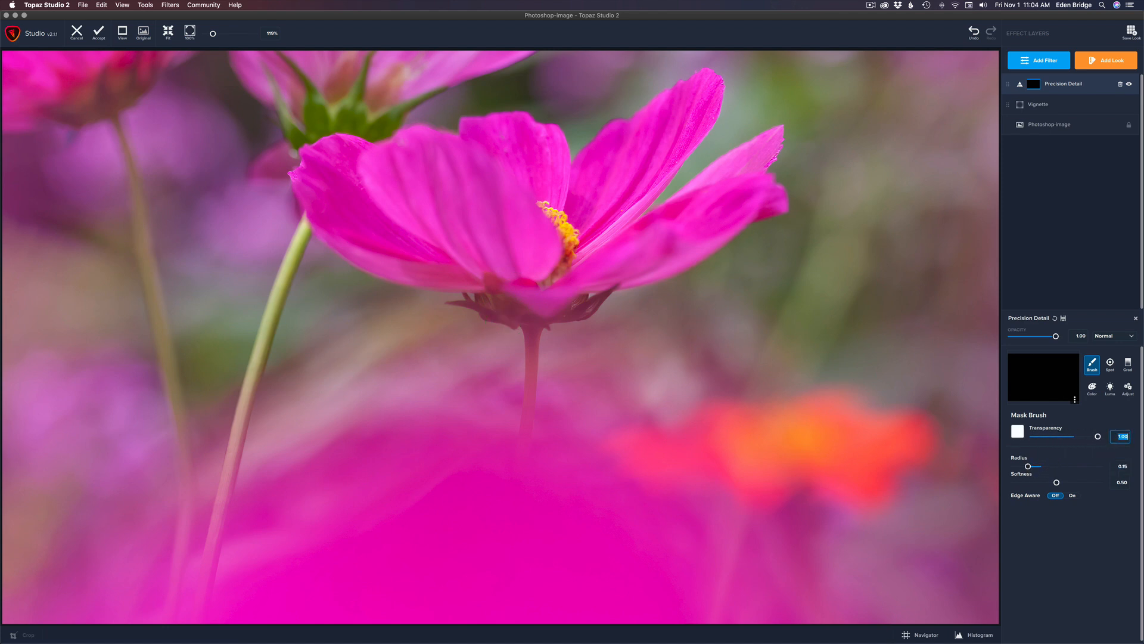
{"action": "left_click", "coordinate": [554, 206]}
{"action": "mouse_move", "coordinate": [554, 206]}
{"action": "left_mouse_down"}
{"action": "mouse_move", "coordinate": [559, 174]}
{"action": "mouse_move", "coordinate": [559, 223]}
{"action": "mouse_move", "coordinate": [575, 240]}
{"action": "mouse_move", "coordinate": [595, 221]}
{"action": "mouse_move", "coordinate": [596, 245]}
{"action": "mouse_move", "coordinate": [641, 173]}
{"action": "left_mouse_up"}
{"action": "left_click_drag", "start_coordinate": [715, 84], "coordinate": [652, 190]}
{"action": "left_click", "coordinate": [1129, 85]}
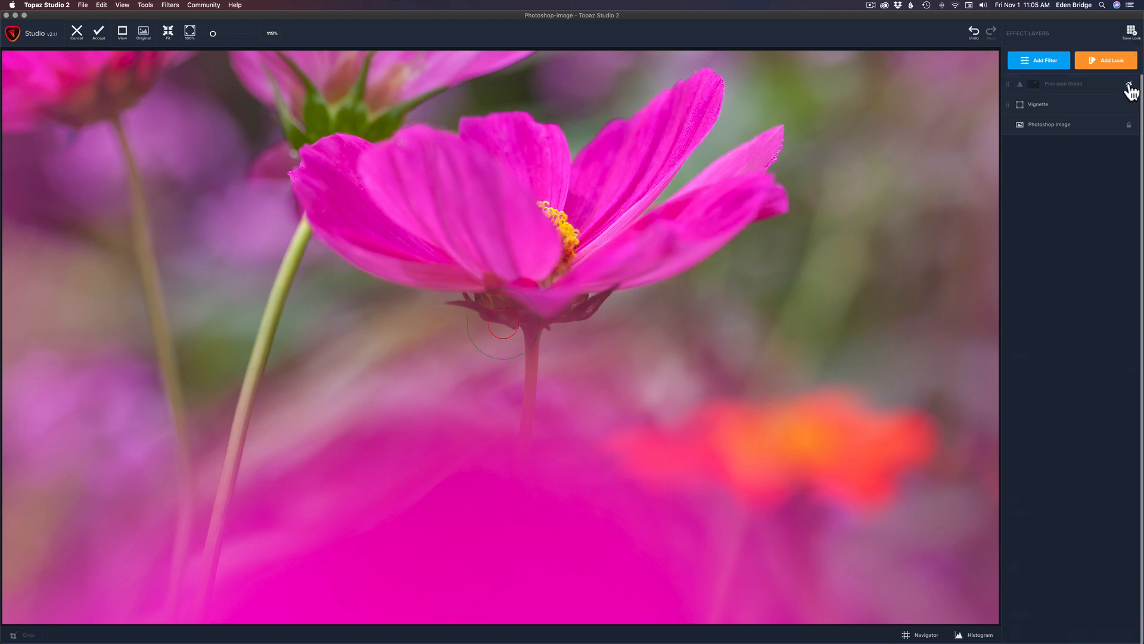
{"action": "left_click", "coordinate": [1129, 85]}
{"action": "left_click", "coordinate": [1129, 85]}
{"action": "left_click", "coordinate": [1130, 86]}
{"action": "scroll", "coordinate": [865, 203], "scroll_direction": "down", "scroll_amount": 5}
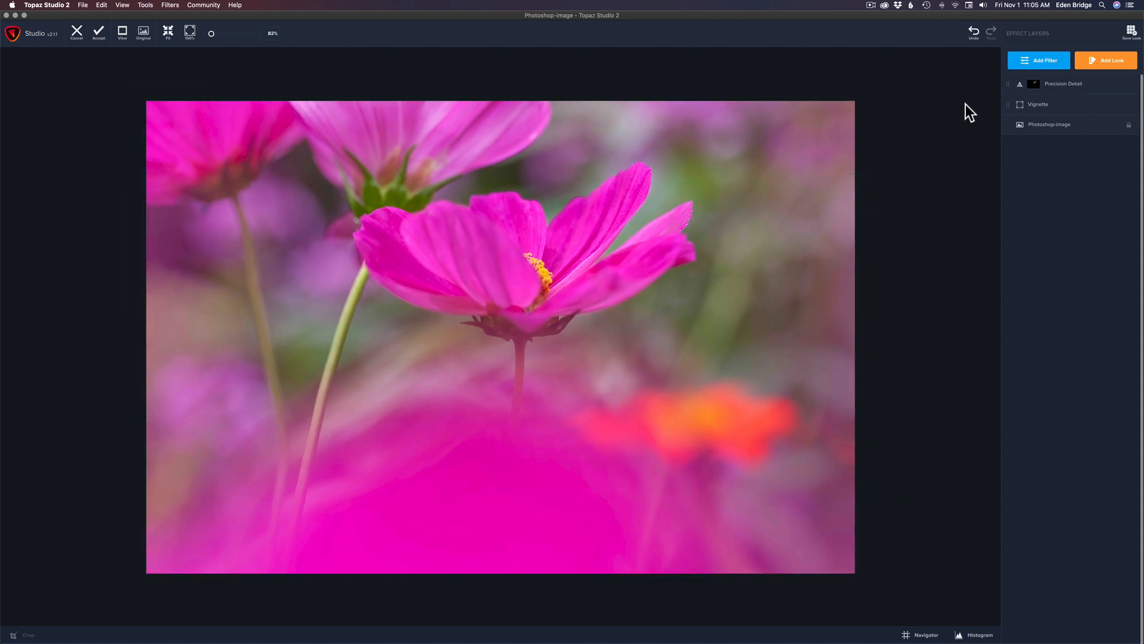
Add a second Precision Detail filter and lower its overall medium detail to soften the photo.
{"action": "left_click", "coordinate": [1048, 65]}
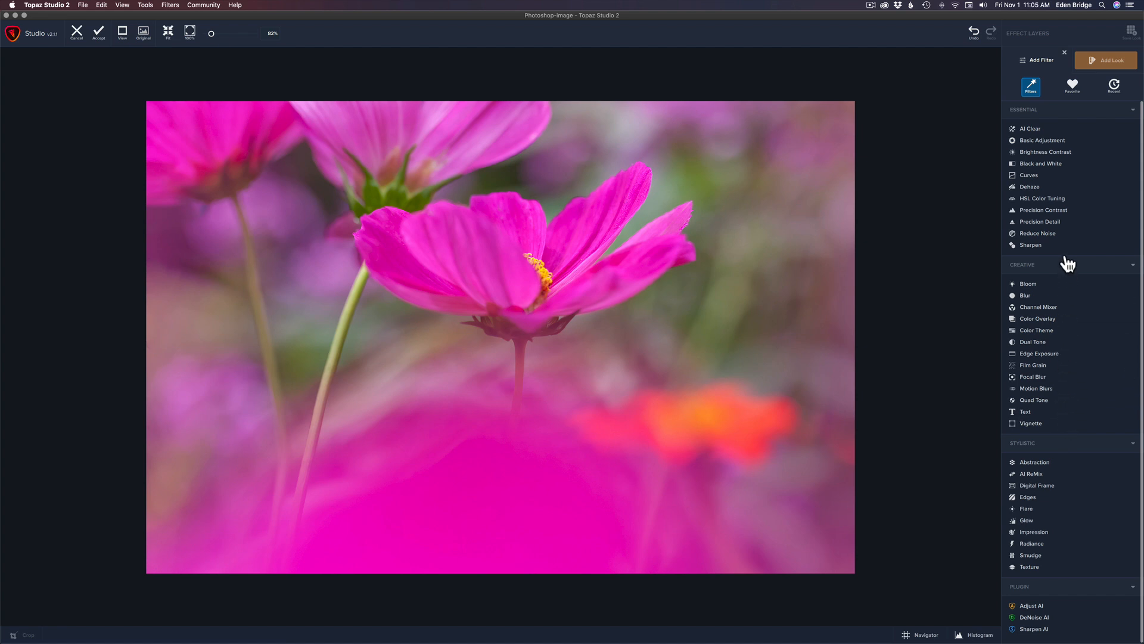
{"action": "left_click", "coordinate": [1053, 224]}
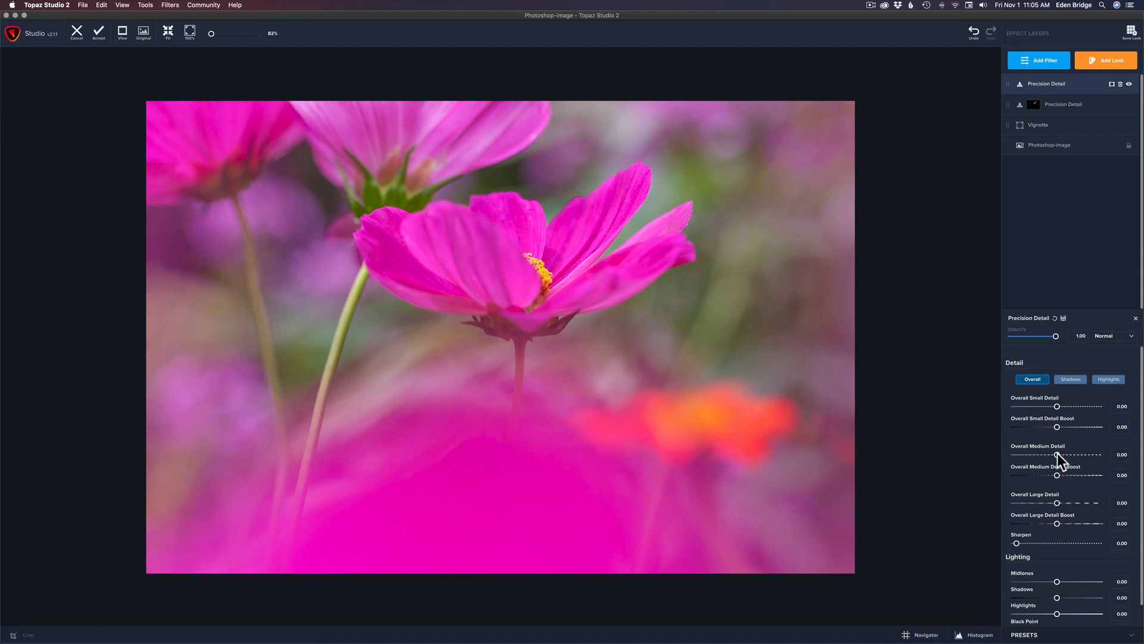
{"action": "mouse_move", "coordinate": [1056, 453]}
{"action": "left_mouse_down"}
{"action": "mouse_move", "coordinate": [1031, 451]}
{"action": "mouse_move", "coordinate": [1042, 452]}
{"action": "left_mouse_up"}
Mask the second Precision Detail filter off the main flower's center and petals with an edge-aware black brush, and compare with the filter hidden.
{"action": "left_click", "coordinate": [1112, 84]}
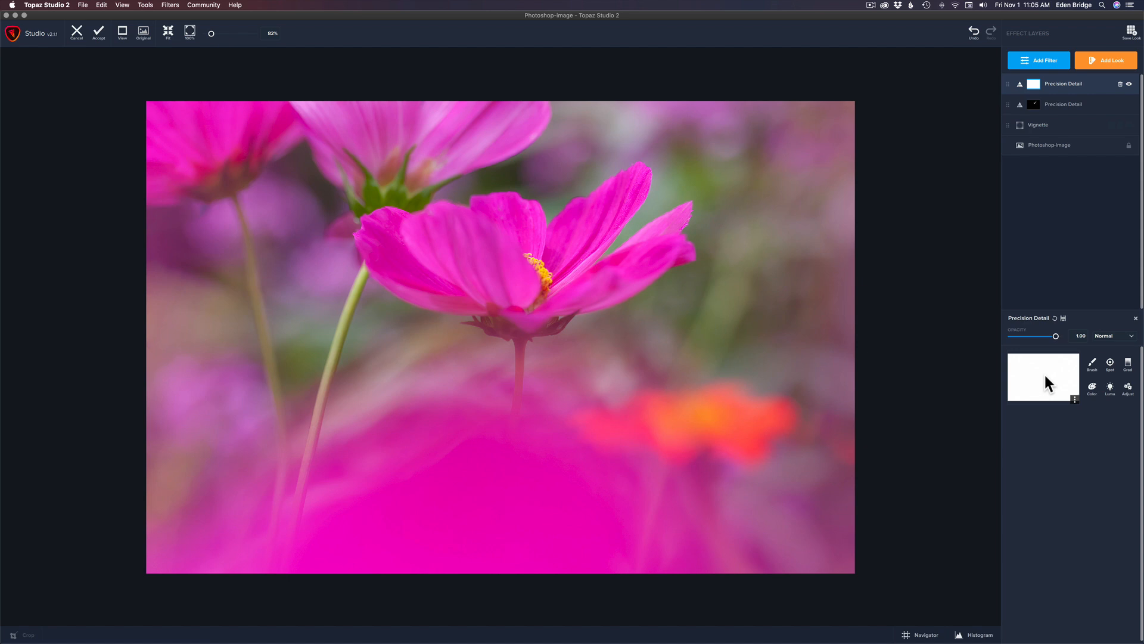
{"action": "left_click", "coordinate": [1092, 364]}
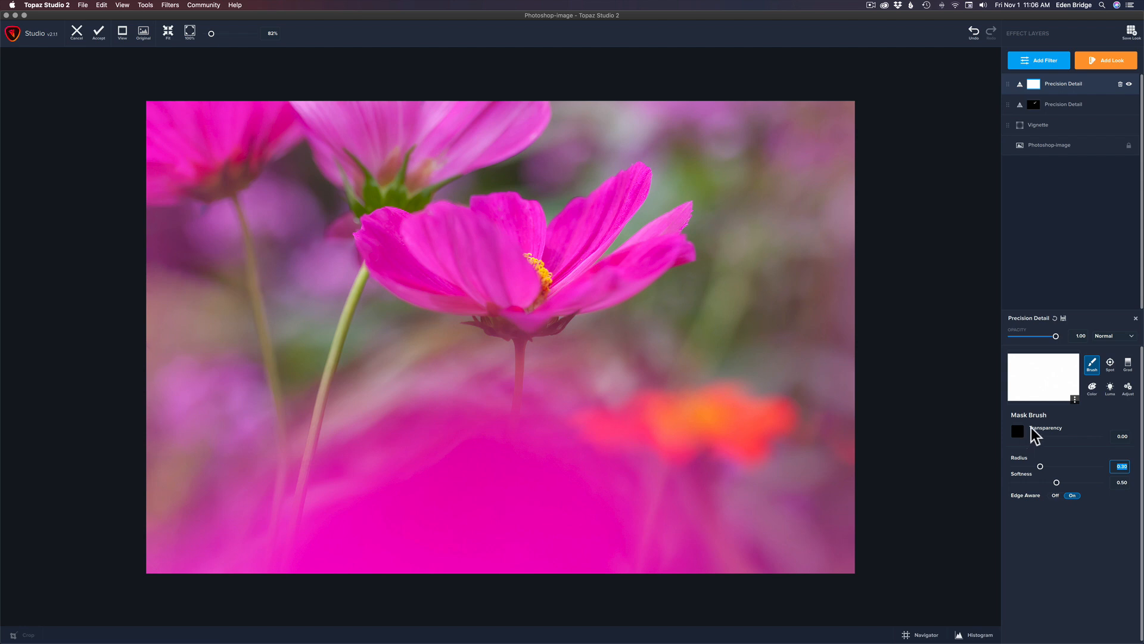
{"action": "left_click_drag", "start_coordinate": [1040, 467], "coordinate": [1032, 466]}
{"action": "mouse_move", "coordinate": [540, 251]}
{"action": "left_mouse_down"}
{"action": "mouse_move", "coordinate": [540, 241]}
{"action": "mouse_move", "coordinate": [546, 277]}
{"action": "mouse_move", "coordinate": [571, 262]}
{"action": "mouse_move", "coordinate": [642, 182]}
{"action": "mouse_move", "coordinate": [634, 170]}
{"action": "left_mouse_up"}
{"action": "left_click_drag", "start_coordinate": [1032, 464], "coordinate": [1021, 466]}
{"action": "mouse_move", "coordinate": [685, 210]}
{"action": "left_mouse_down"}
{"action": "mouse_move", "coordinate": [633, 243]}
{"action": "mouse_move", "coordinate": [676, 217]}
{"action": "mouse_move", "coordinate": [653, 232]}
{"action": "left_mouse_up"}
{"action": "mouse_move", "coordinate": [567, 275]}
{"action": "left_mouse_down"}
{"action": "mouse_move", "coordinate": [617, 217]}
{"action": "mouse_move", "coordinate": [602, 249]}
{"action": "left_mouse_up"}
{"action": "left_click", "coordinate": [1129, 86]}
{"action": "left_click", "coordinate": [1130, 86]}
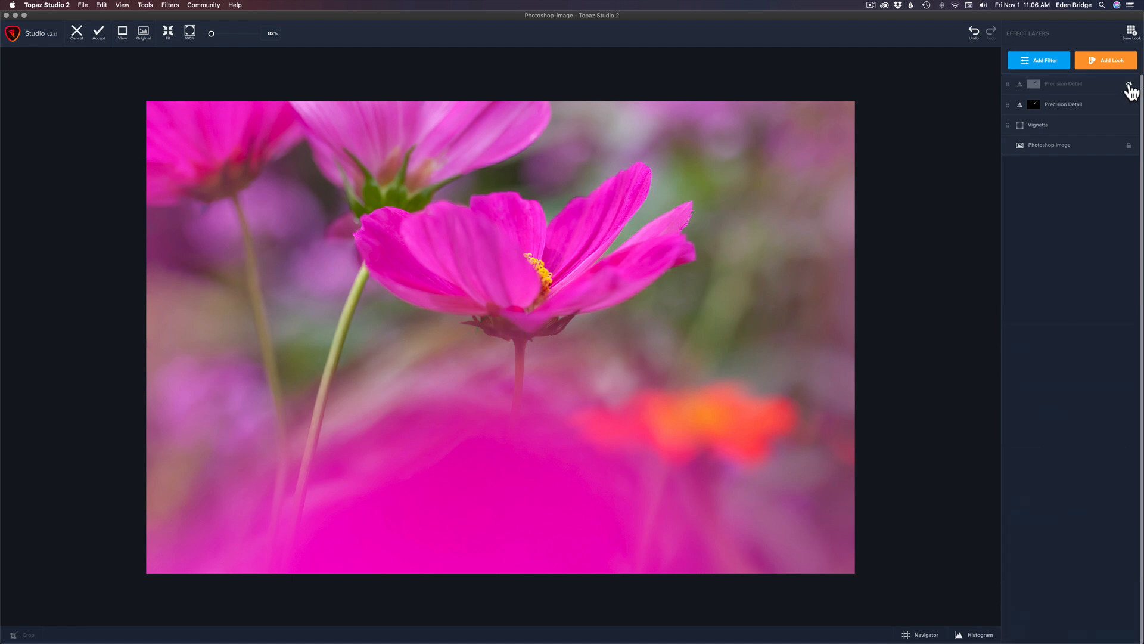
{"action": "left_click", "coordinate": [1130, 85]}
{"action": "left_click", "coordinate": [1129, 86]}
{"action": "left_click", "coordinate": [1130, 86]}
Accept the Topaz Studio 2 effects back into Photoshop and compare the photo with Layer 5 hidden and shown.
{"action": "left_click", "coordinate": [99, 36]}
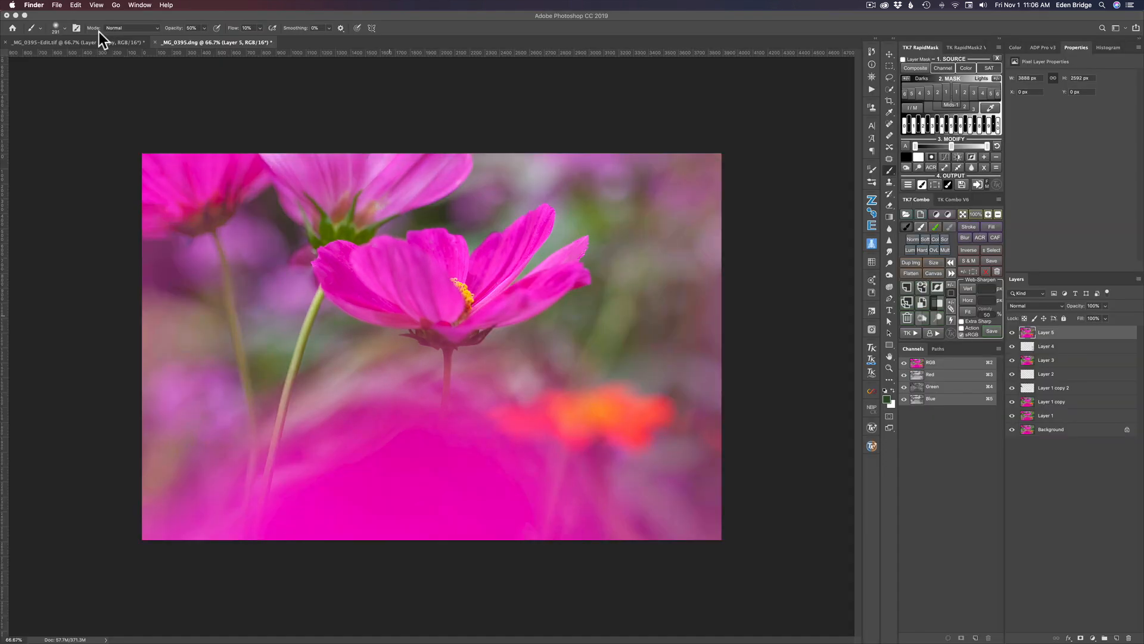
{"action": "left_click", "coordinate": [1012, 333]}
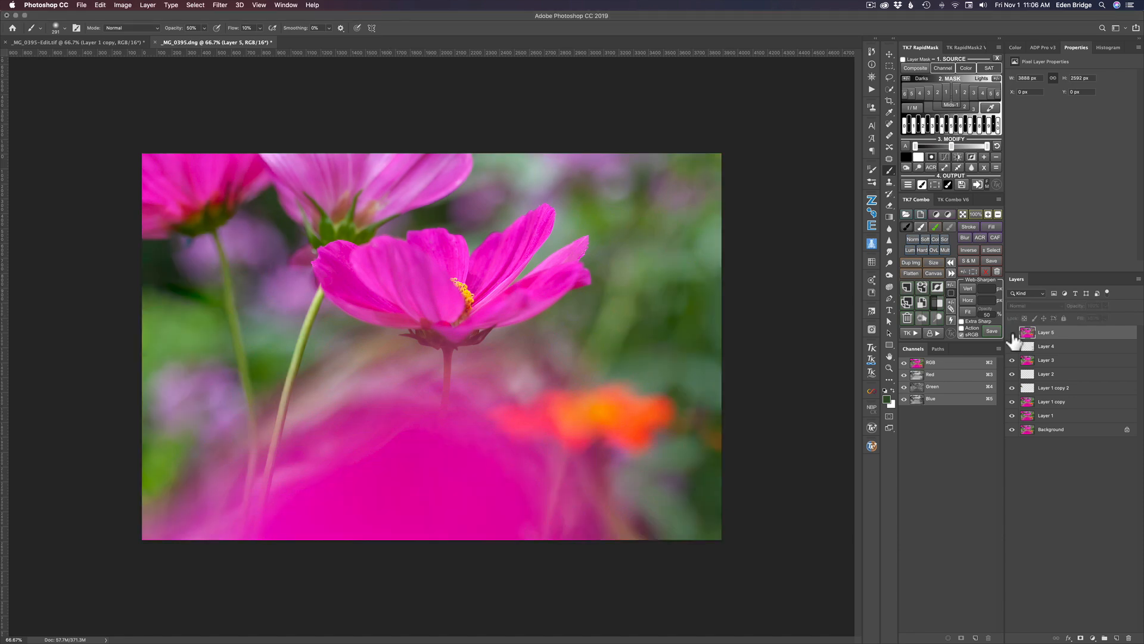
{"action": "left_click", "coordinate": [1012, 333]}
{"action": "left_click", "coordinate": [1012, 332]}
{"action": "left_click", "coordinate": [1012, 332]}
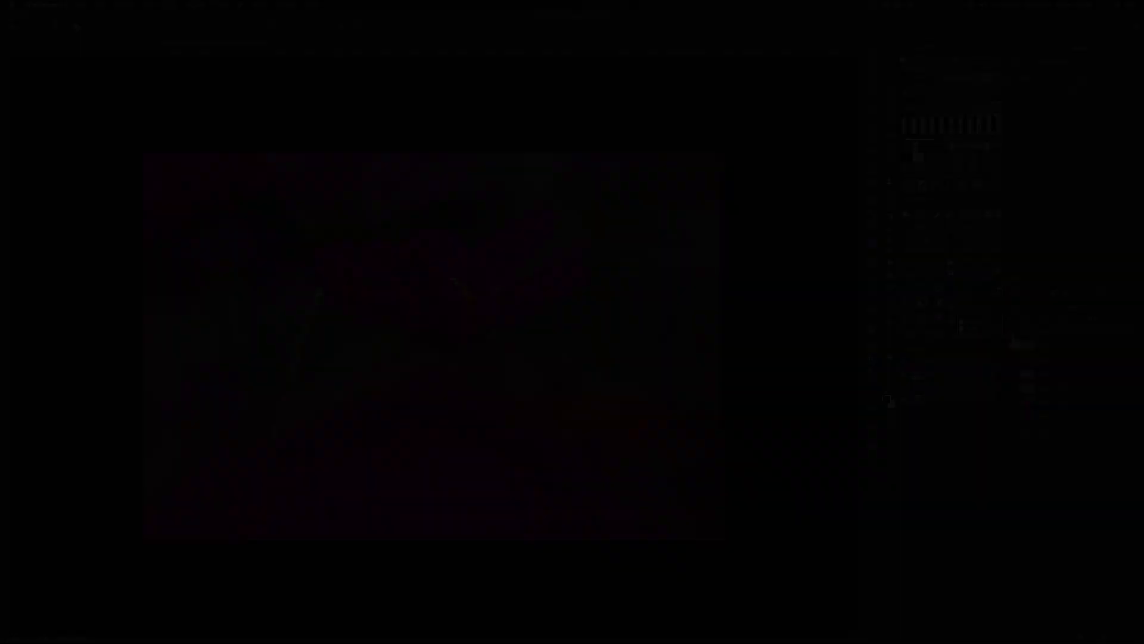